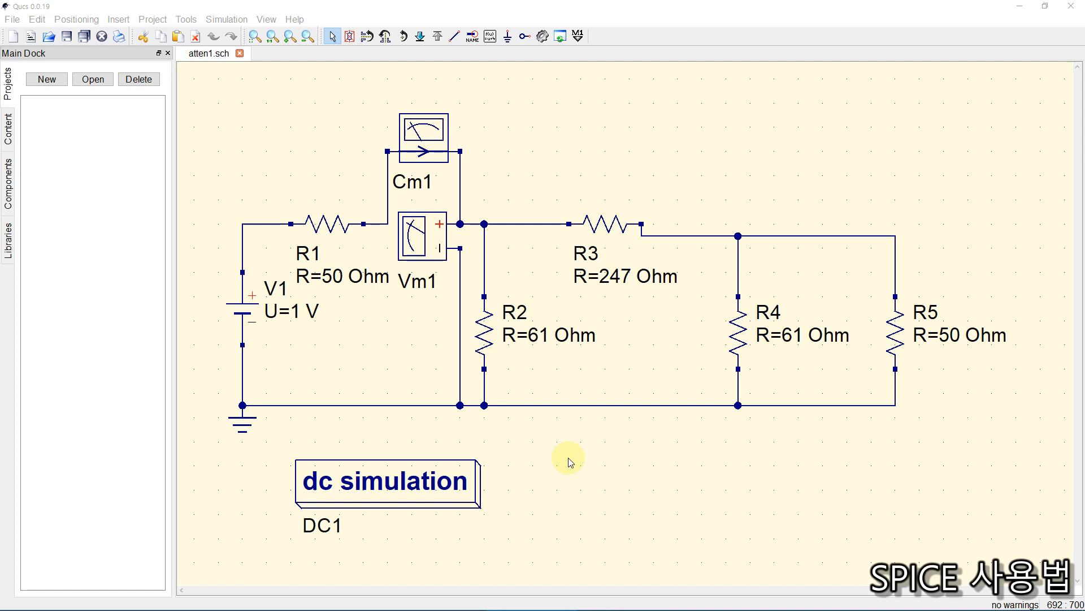
# Step: Switch to Microsoft Whiteboard and handwrite "graphical" in black pen above the circuit diagram
pyautogui.moveTo(640, 607)
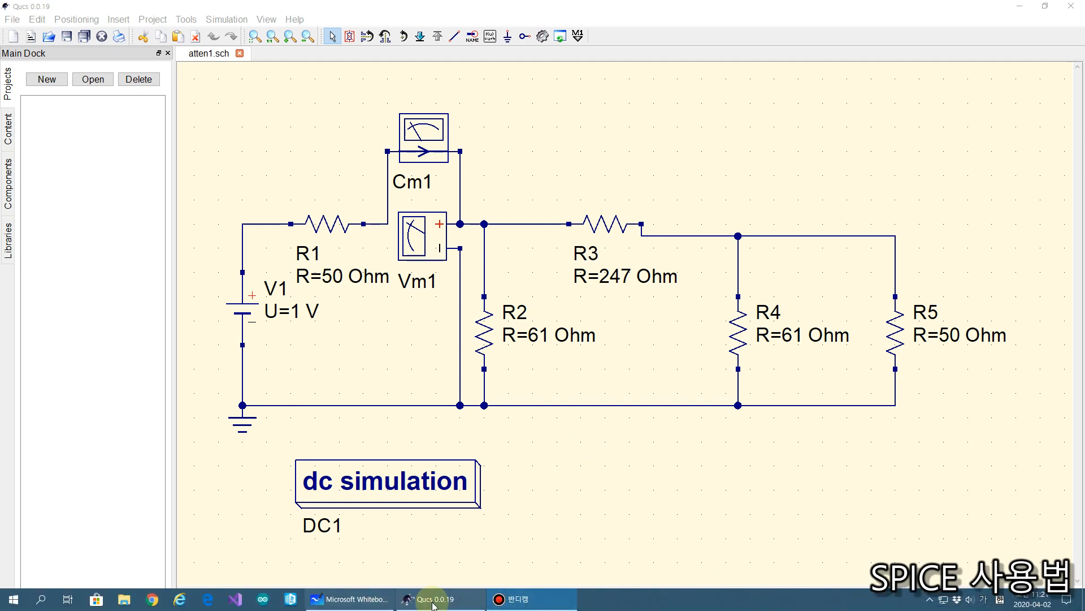
pyautogui.click(349, 599)
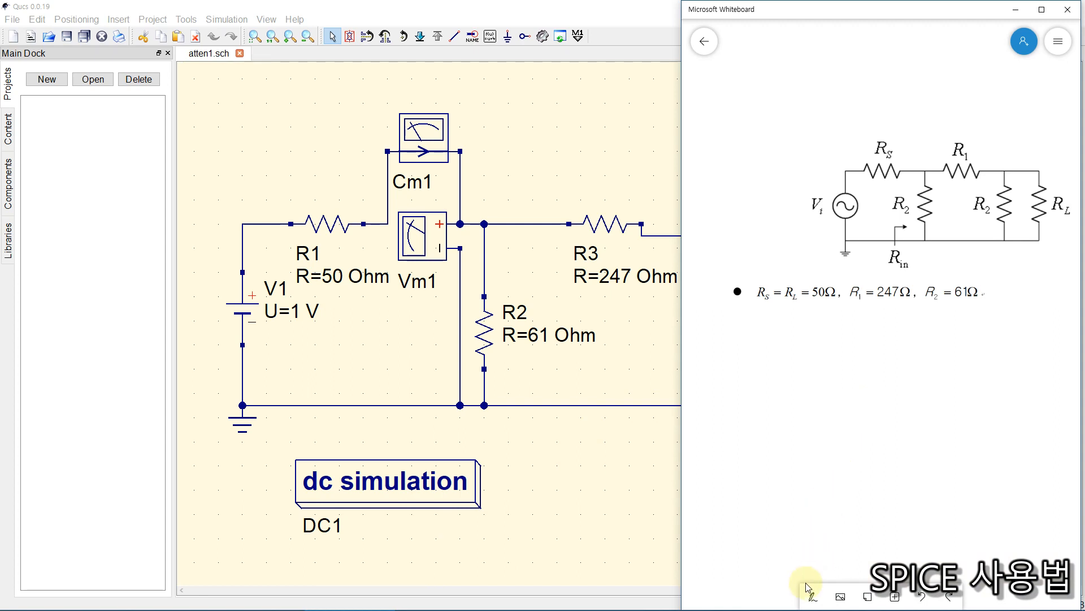
pyautogui.click(814, 594)
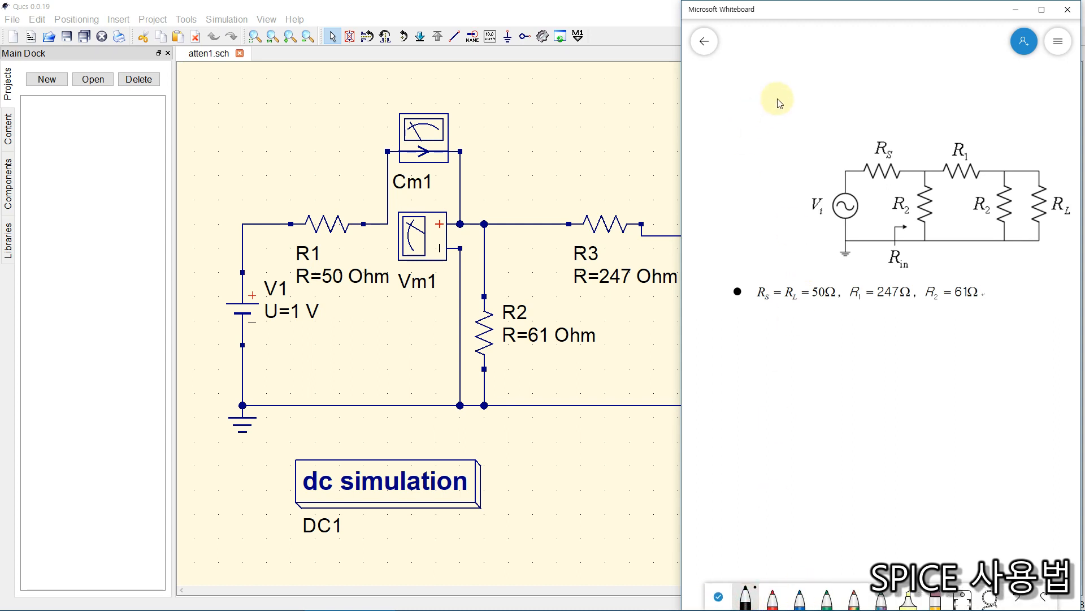
pyautogui.scroll(2, 763, 96)
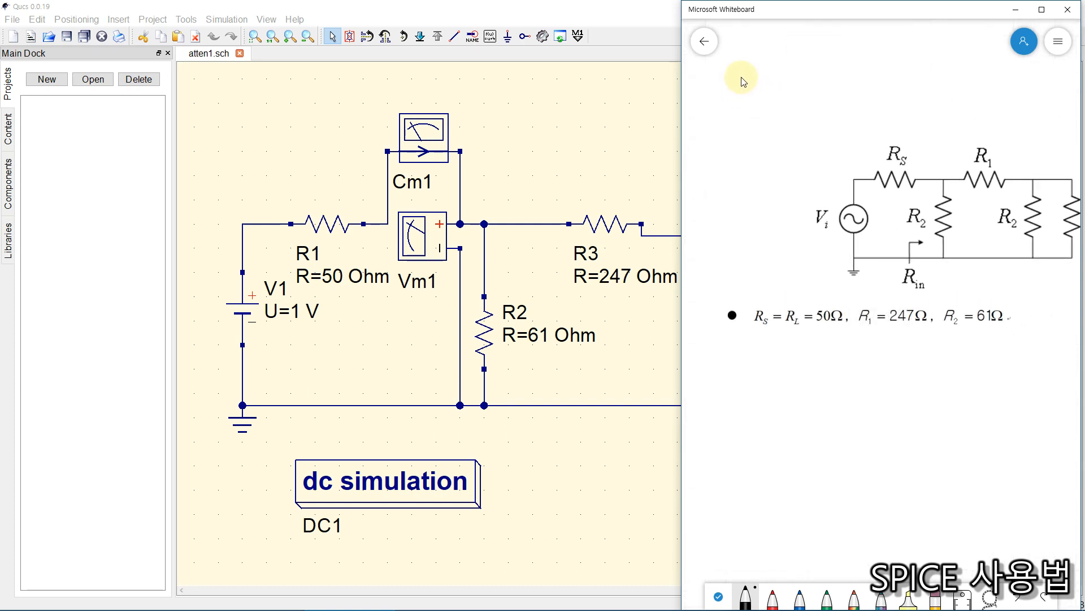
pyautogui.moveTo(745, 82)
pyautogui.mouseDown()
pyautogui.moveTo(735, 97)
pyautogui.moveTo(756, 80)
pyautogui.moveTo(760, 92)
pyautogui.moveTo(804, 83)
pyautogui.mouseUp()
pyautogui.moveTo(811, 91)
pyautogui.mouseDown()
pyautogui.moveTo(851, 88)
pyautogui.moveTo(869, 70)
pyautogui.moveTo(904, 93)
pyautogui.mouseUp()
pyautogui.click(848, 70)
pyautogui.moveTo(911, 95); pyautogui.dragTo(917, 95)
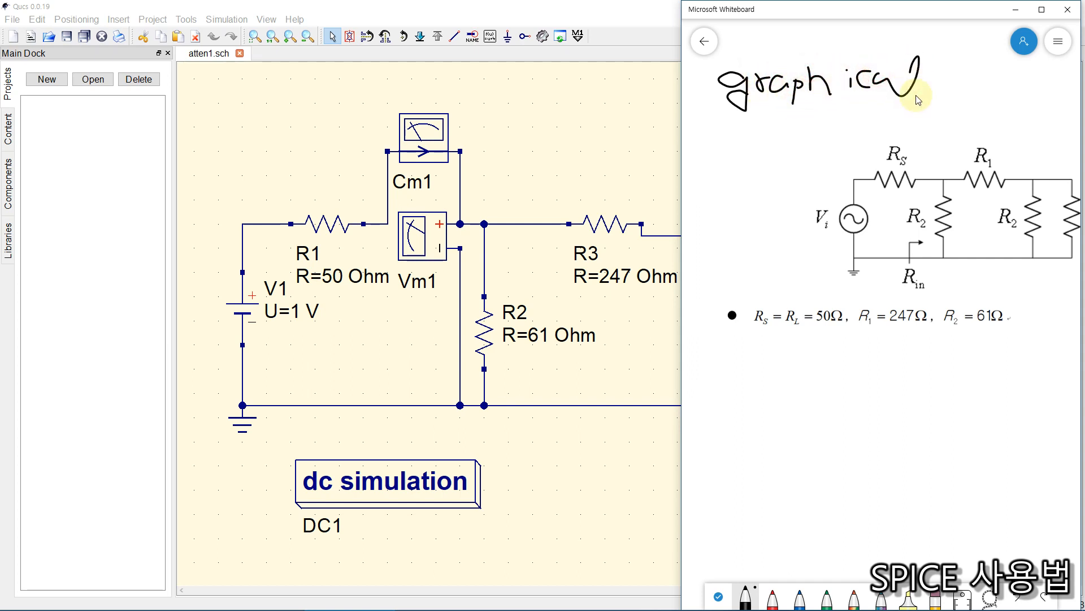
# Step: Underline the handwritten "graphical" twice and add an arrow followed by the word "for" beside it
pyautogui.moveTo(756, 110); pyautogui.dragTo(946, 118)
pyautogui.moveTo(763, 117); pyautogui.dragTo(940, 124)
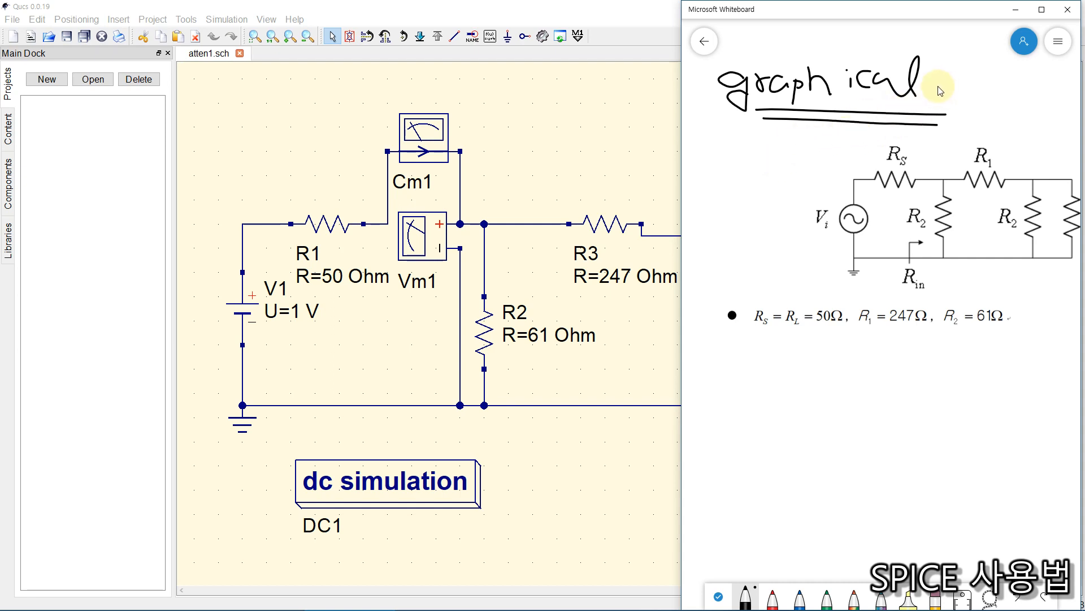
pyautogui.moveTo(938, 85)
pyautogui.mouseDown()
pyautogui.moveTo(972, 91)
pyautogui.moveTo(964, 97)
pyautogui.moveTo(990, 116)
pyautogui.moveTo(1008, 91)
pyautogui.moveTo(1039, 97)
pyautogui.mouseUp()
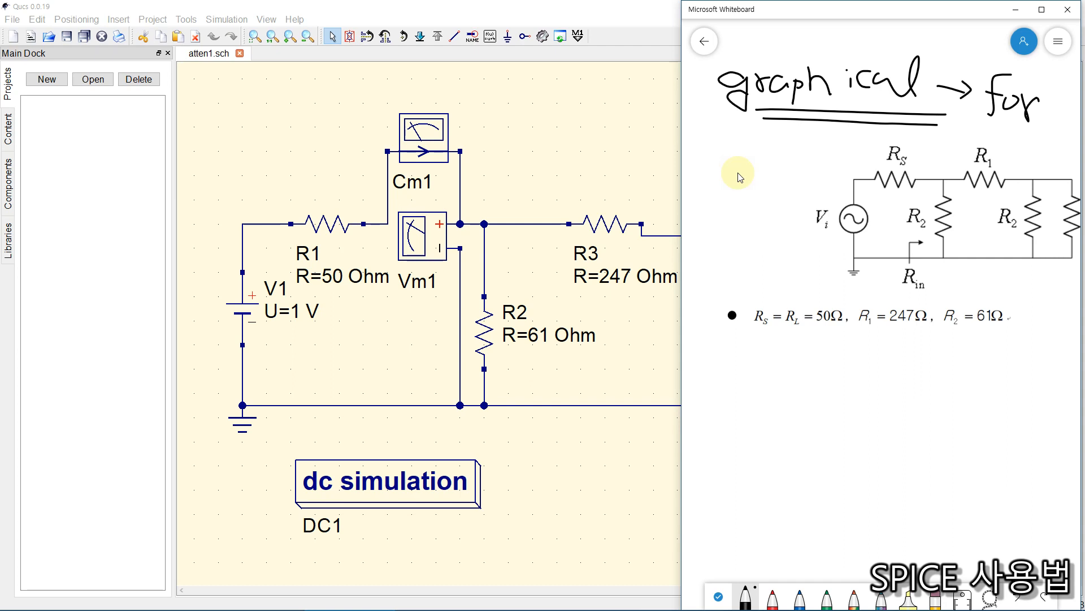
# Step: Switch back to Qucs and place one Equation block in the empty area above resistor R3
pyautogui.click(560, 163)
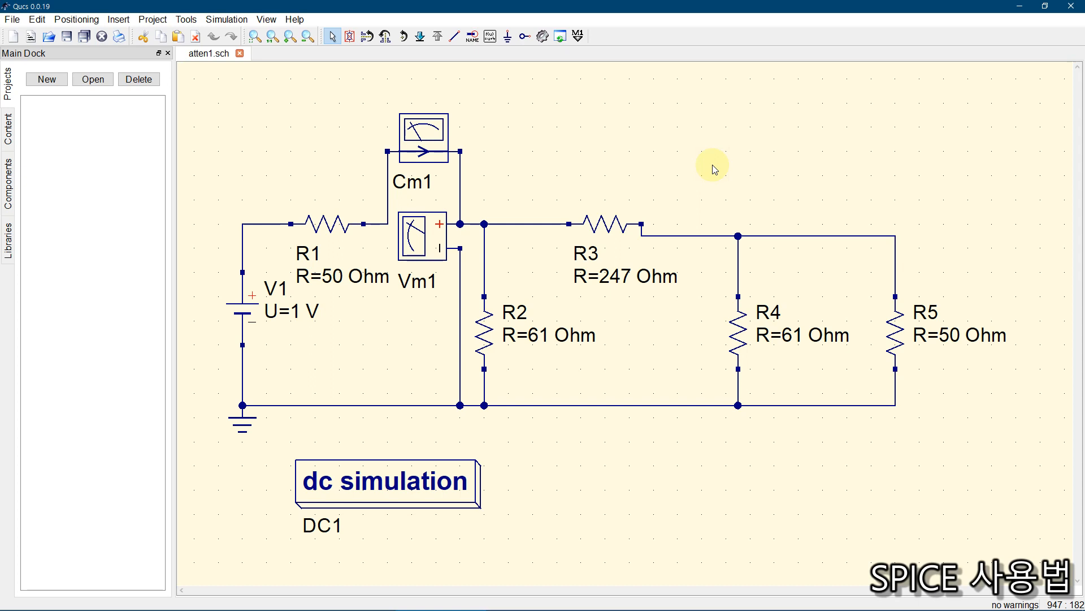
pyautogui.click(491, 37)
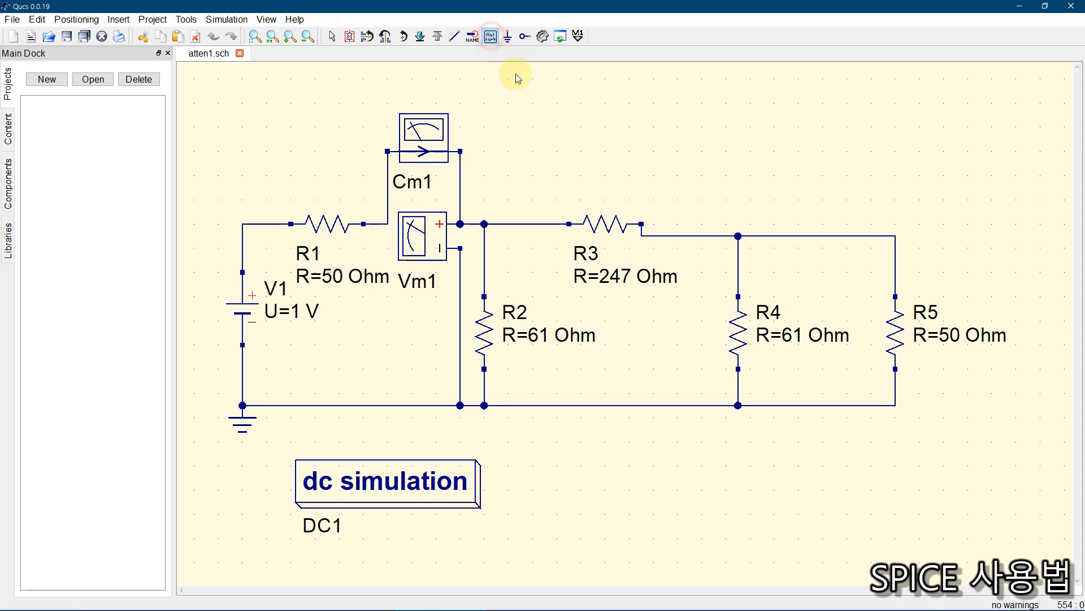
pyautogui.click(559, 113)
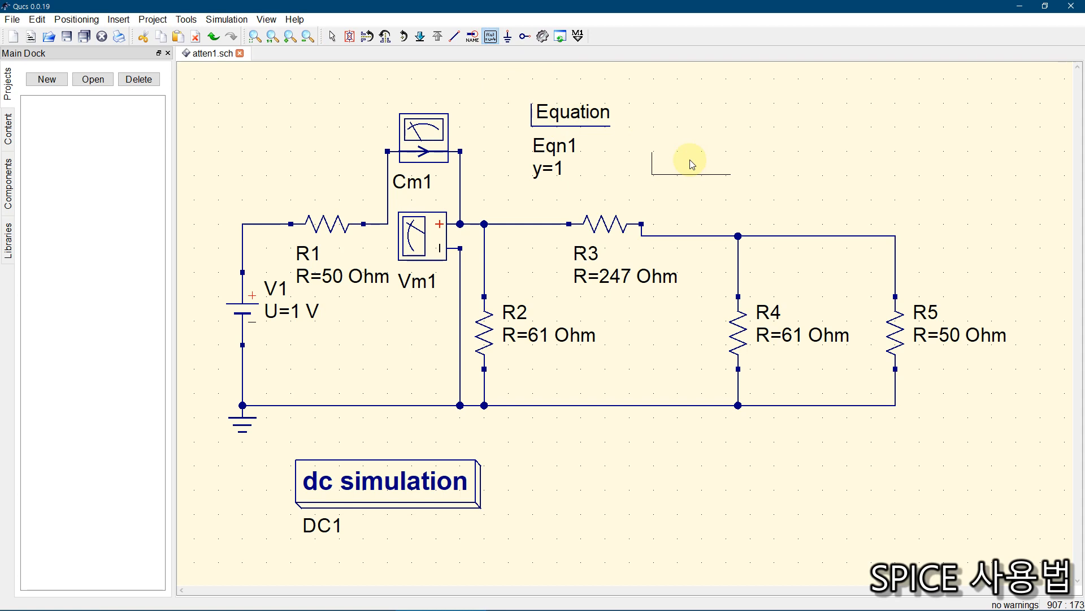
pyautogui.press('Escape')
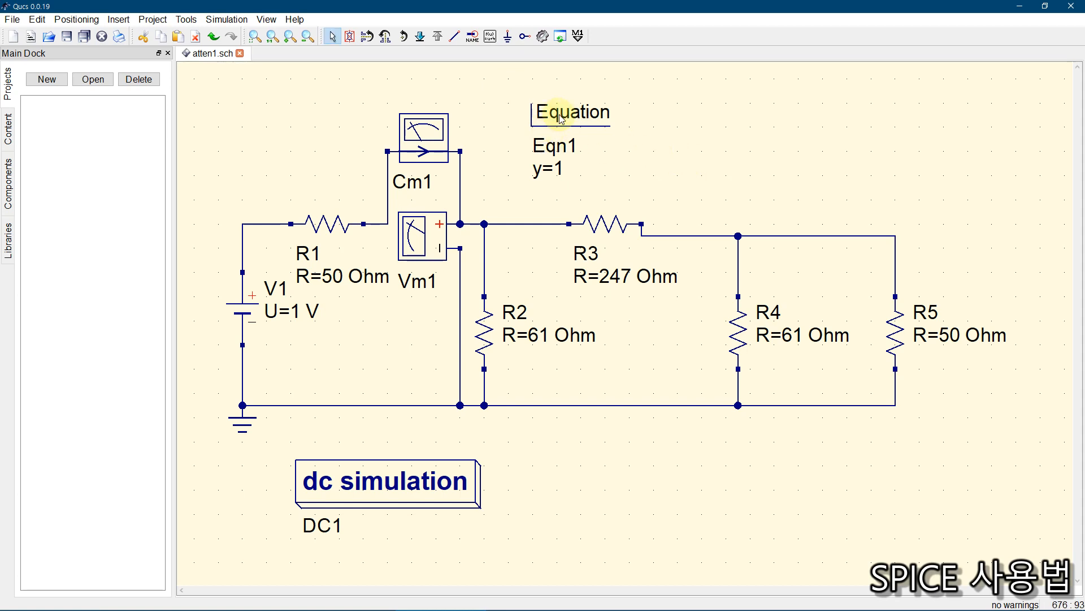
# Step: Check the resistor values on the Whiteboard and add the variable R1 = 247 to the equation block in Qucs
pyautogui.moveTo(785, 609)
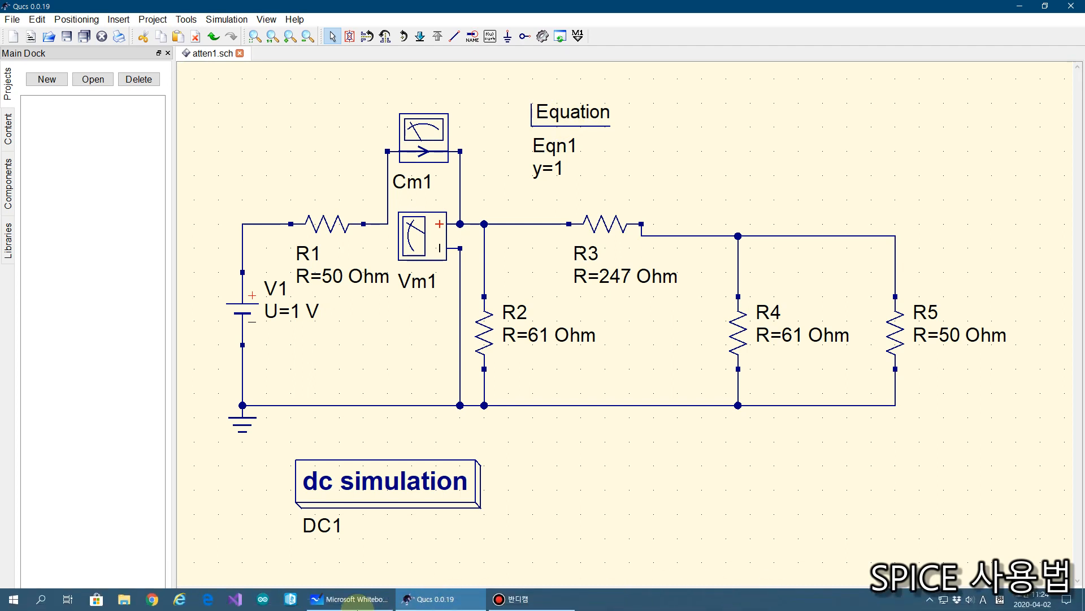
pyautogui.click(357, 600)
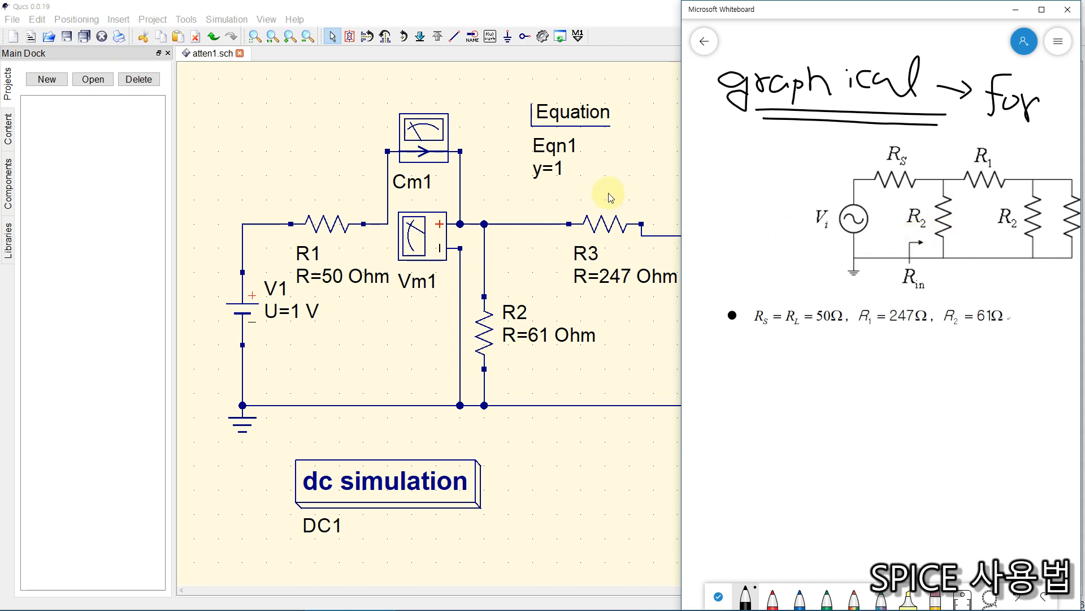
pyautogui.click(621, 79)
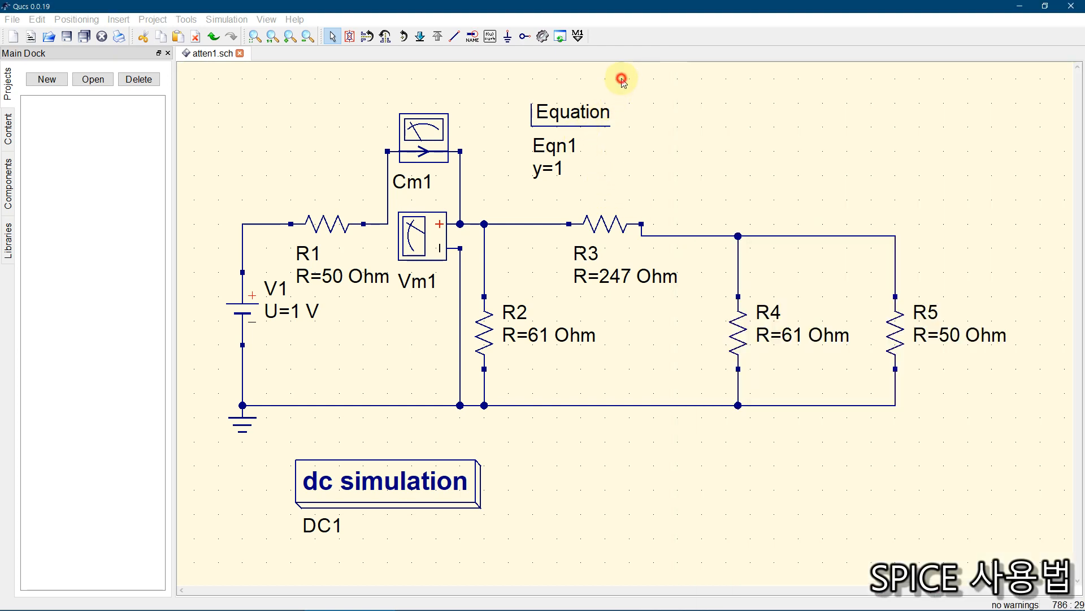
pyautogui.click(580, 114)
pyautogui.doubleClick(581, 115)
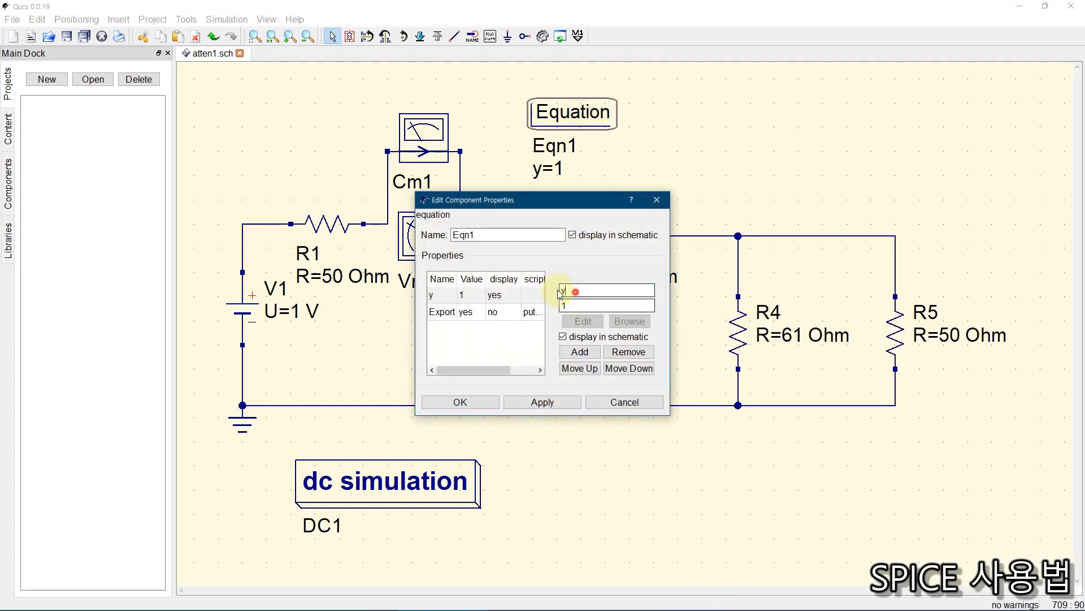
pyautogui.write('R1')
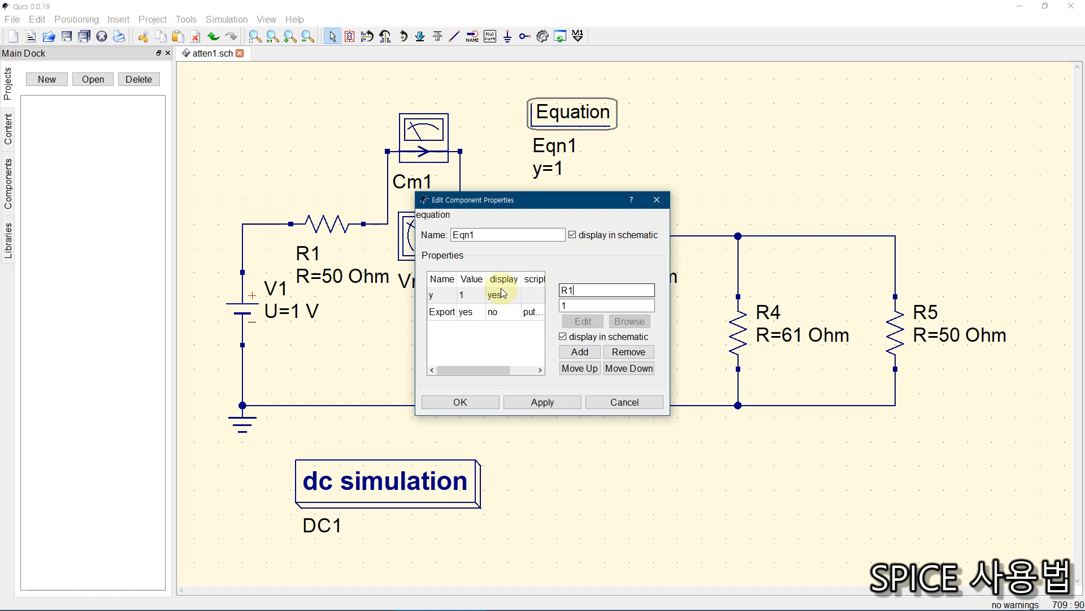
pyautogui.doubleClick(593, 304)
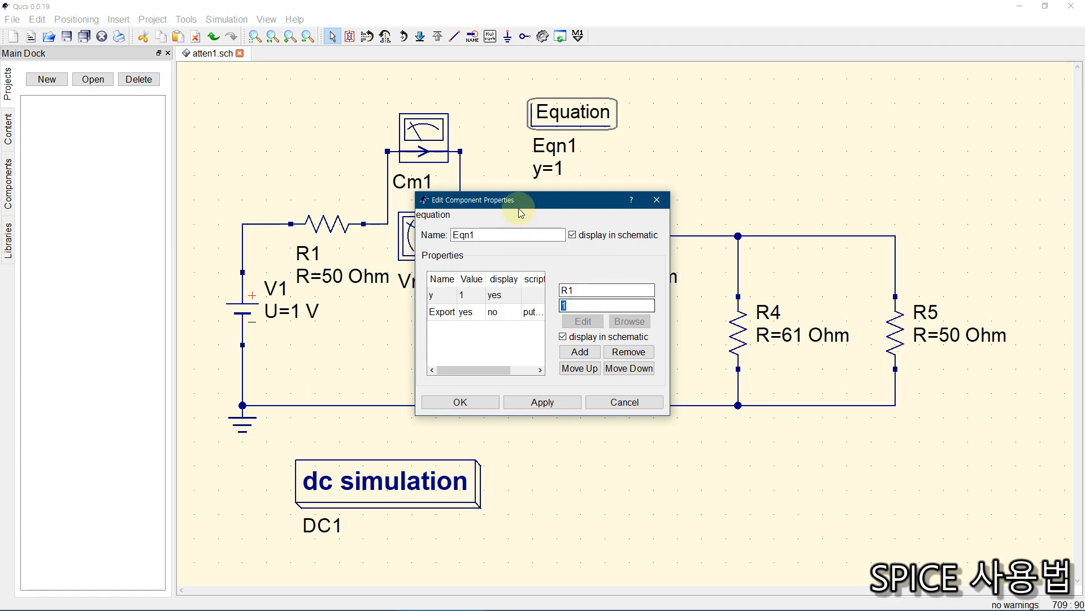
pyautogui.moveTo(520, 201); pyautogui.dragTo(726, 305)
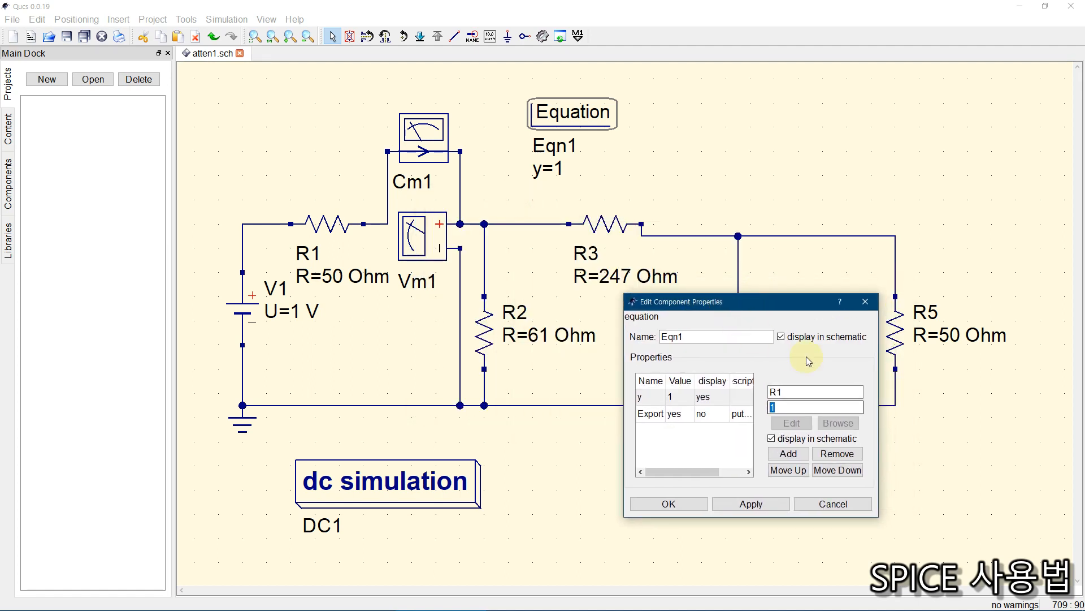
pyautogui.write('247')
pyautogui.click(792, 456)
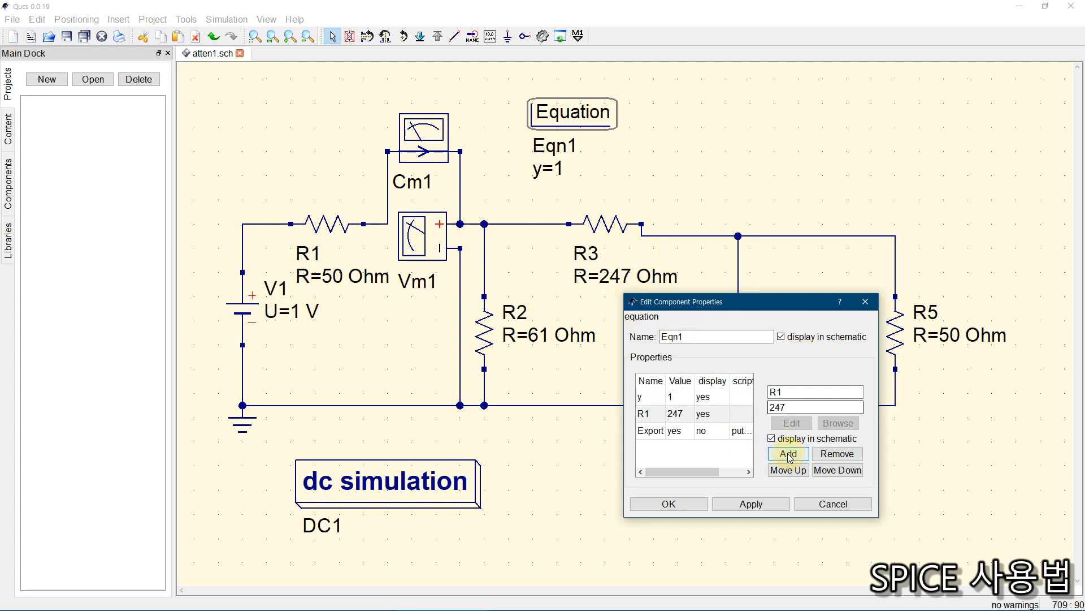
# Step: Remove the default y entry from the equation block and add the variable R2 = 61
pyautogui.click(655, 401)
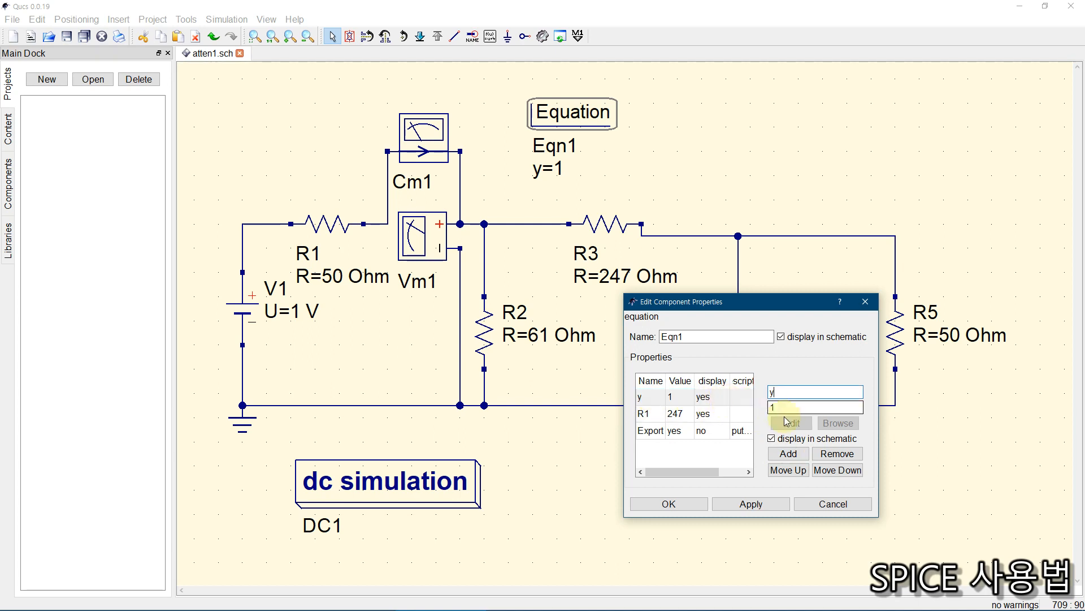
pyautogui.click(839, 455)
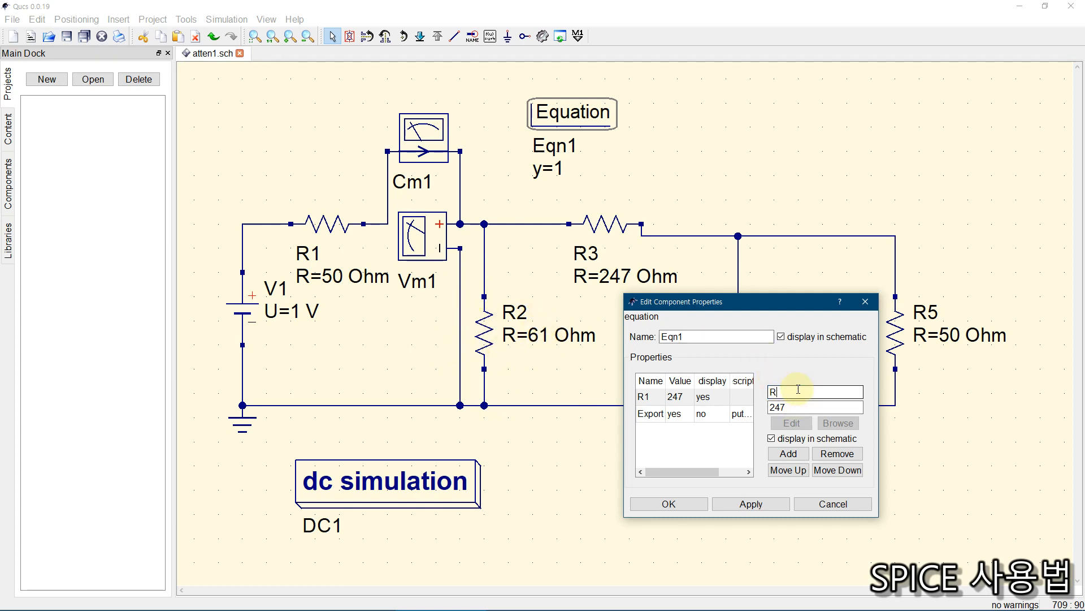
pyautogui.write('2')
pyautogui.press('Tab')
pyautogui.write('6')
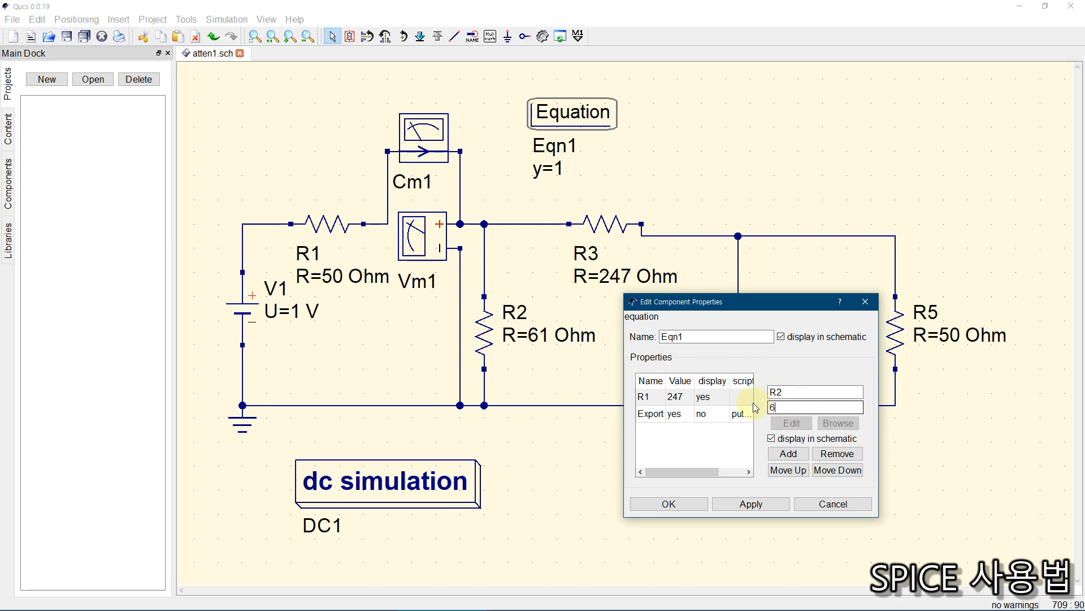
pyautogui.write('1')
pyautogui.click(798, 456)
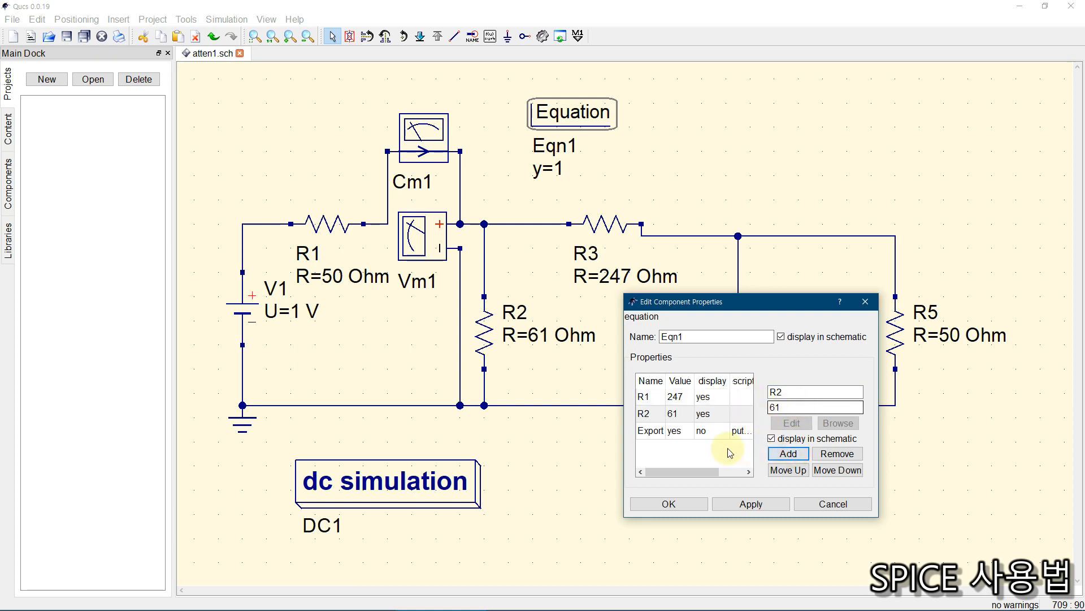
pyautogui.click(668, 503)
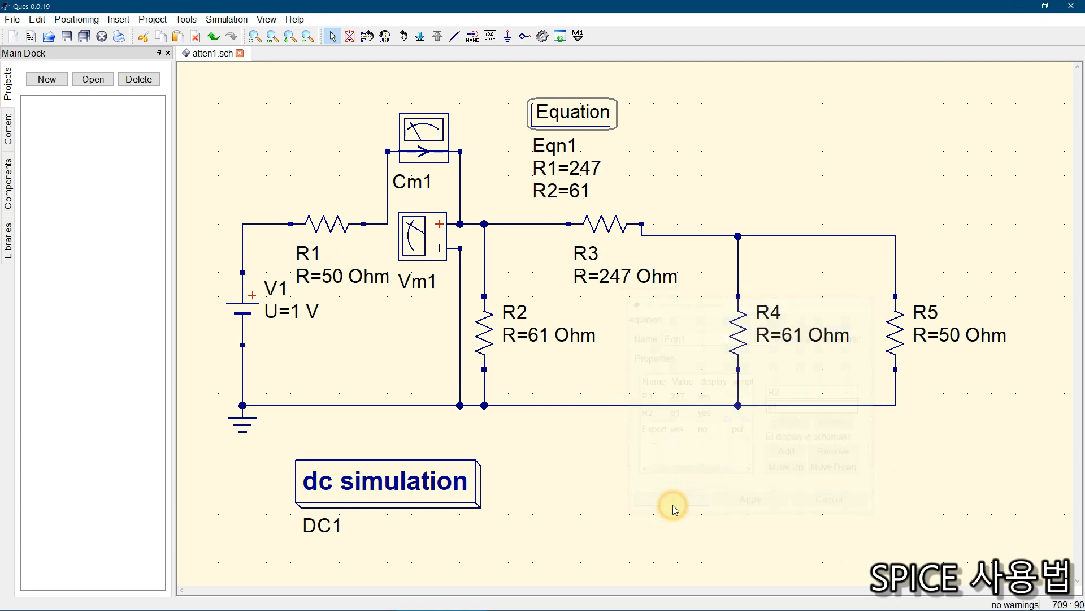
pyautogui.click(683, 169)
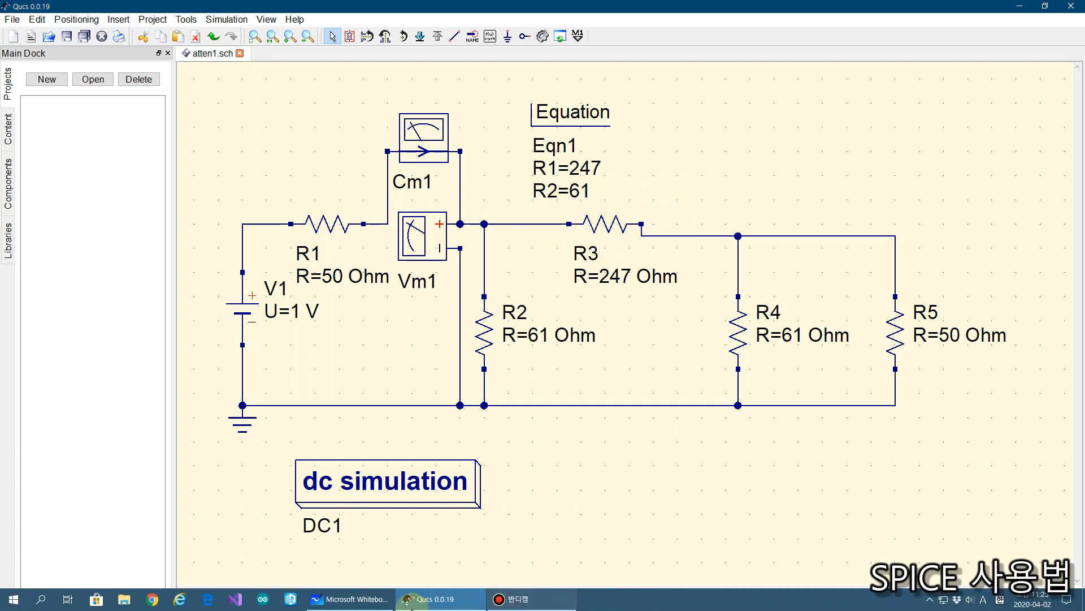
# Step: Check the Whiteboard circuit and set the resistance of series resistor R3 in Qucs to the variable R1
pyautogui.click(350, 604)
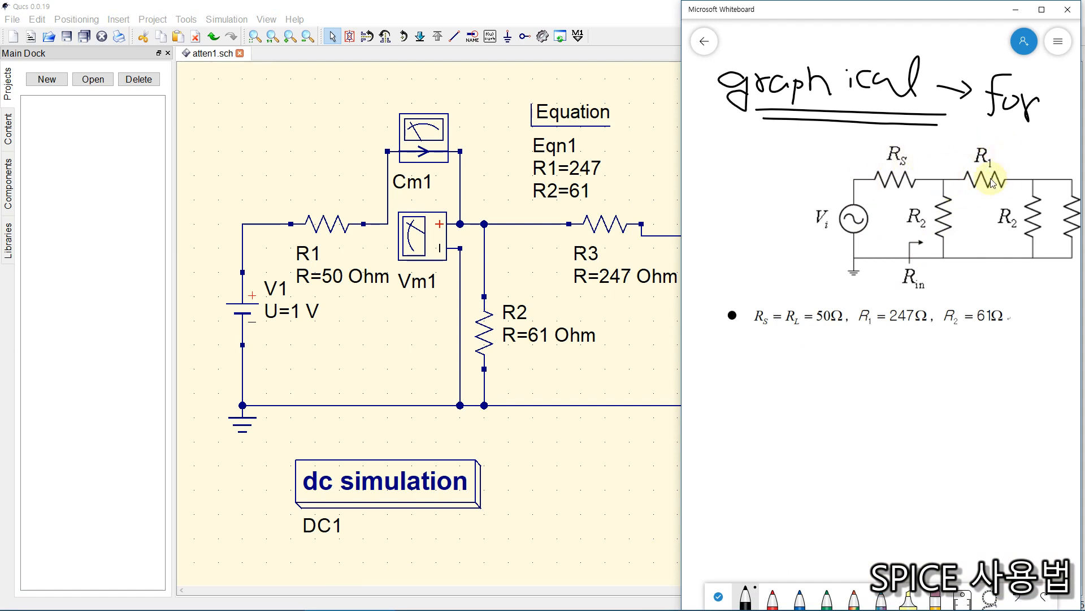
pyautogui.click(637, 179)
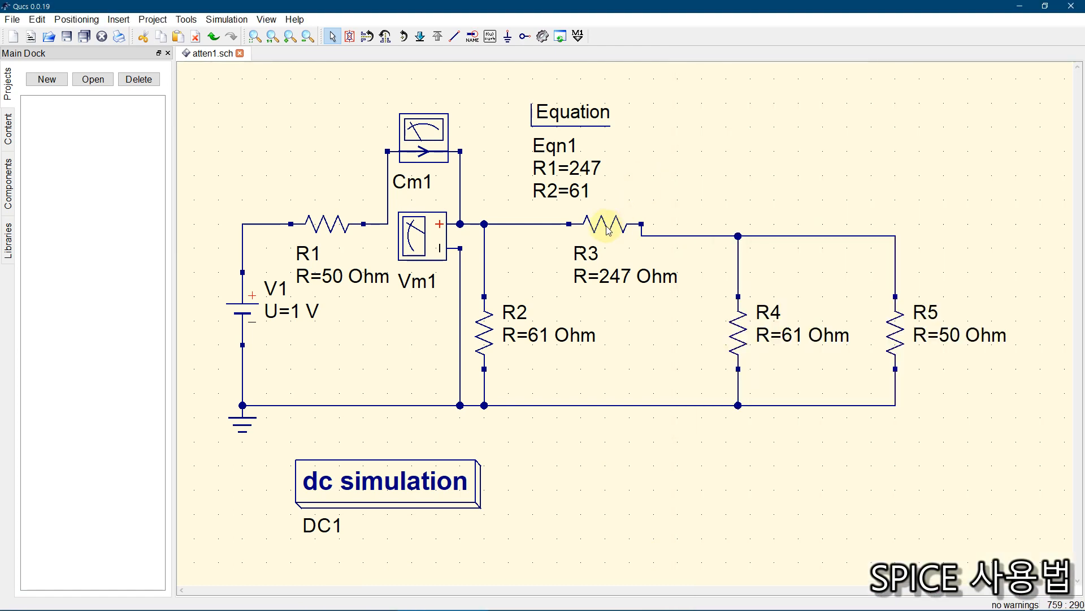
pyautogui.doubleClick(609, 230)
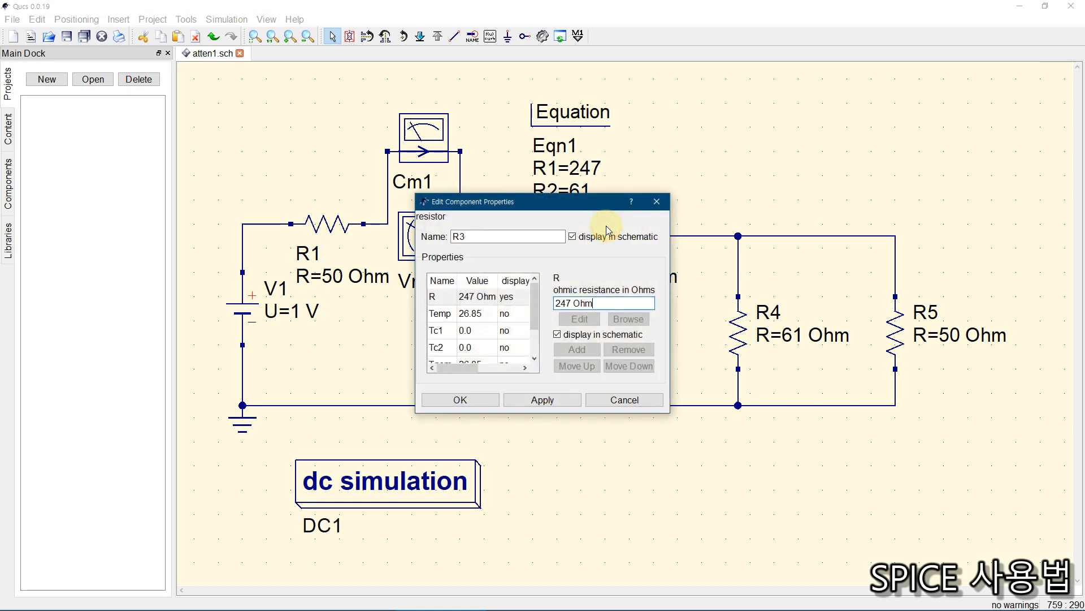
pyautogui.click(614, 300)
pyautogui.hotkey('ctrl', 'a')
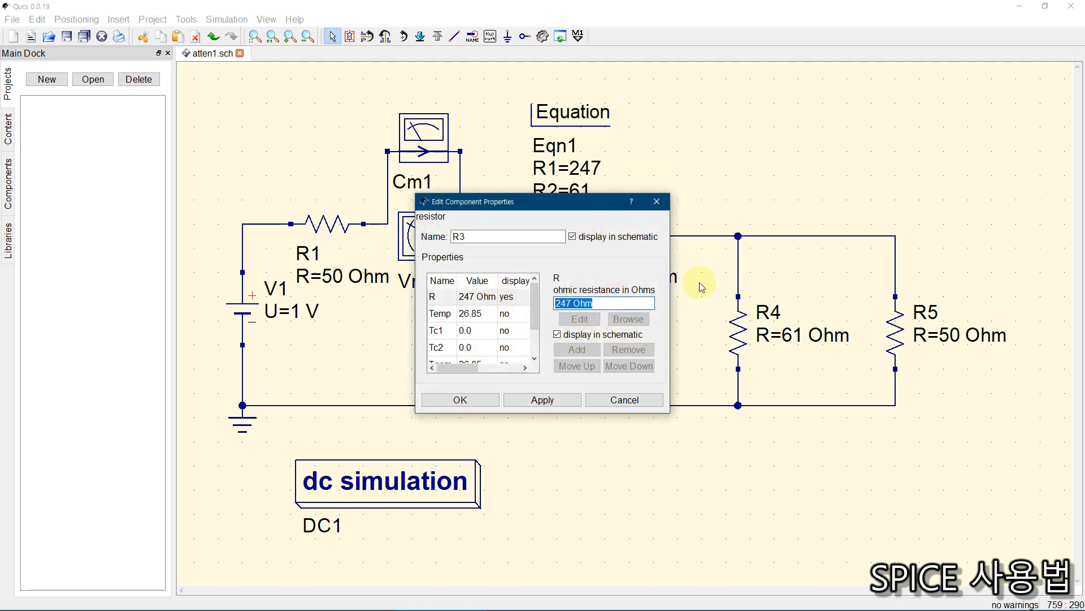
pyautogui.write('R1')
pyautogui.click(460, 400)
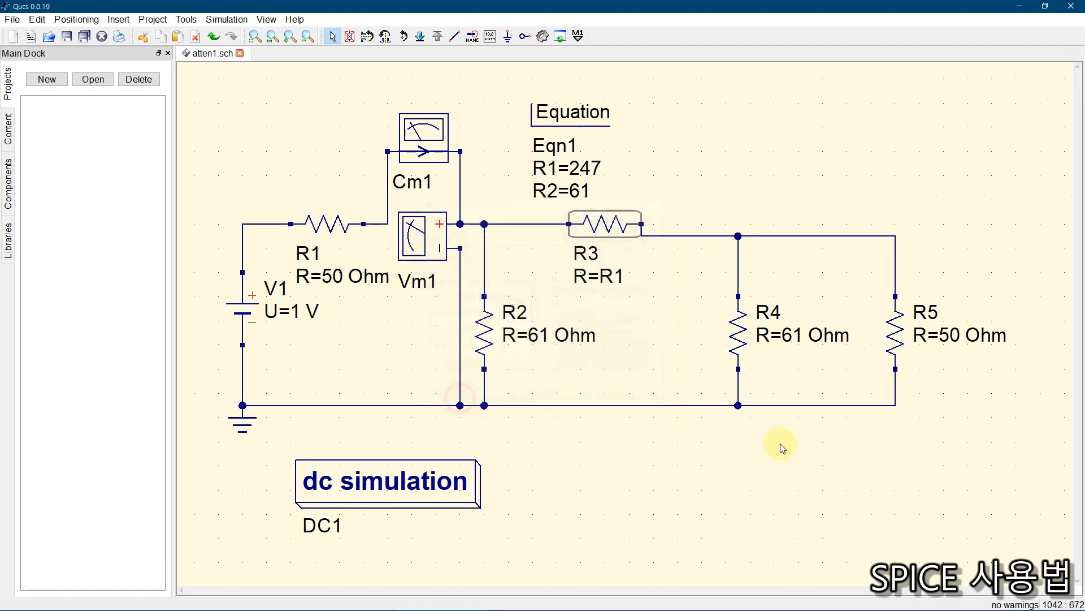
pyautogui.click(648, 452)
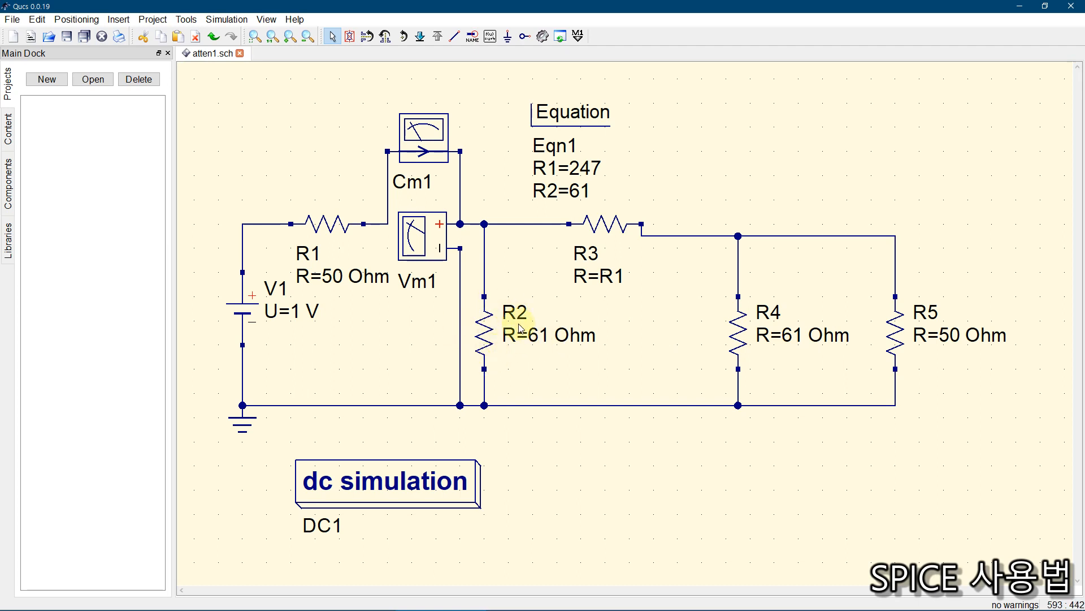
# Step: Set the resistance of shunt resistor R2 to the variable R2
pyautogui.doubleClick(484, 328)
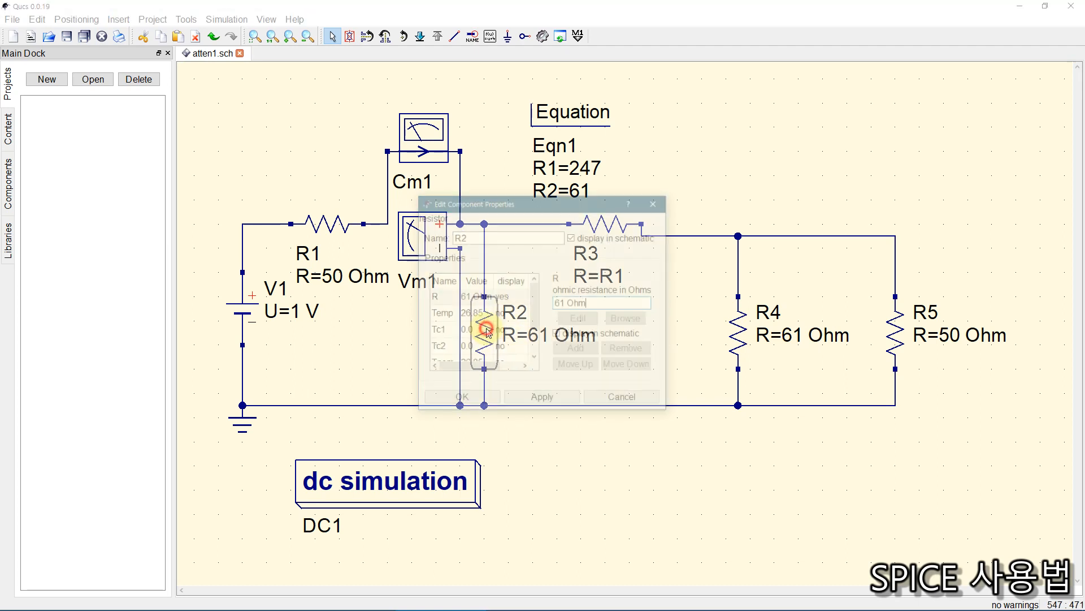
pyautogui.click(474, 302)
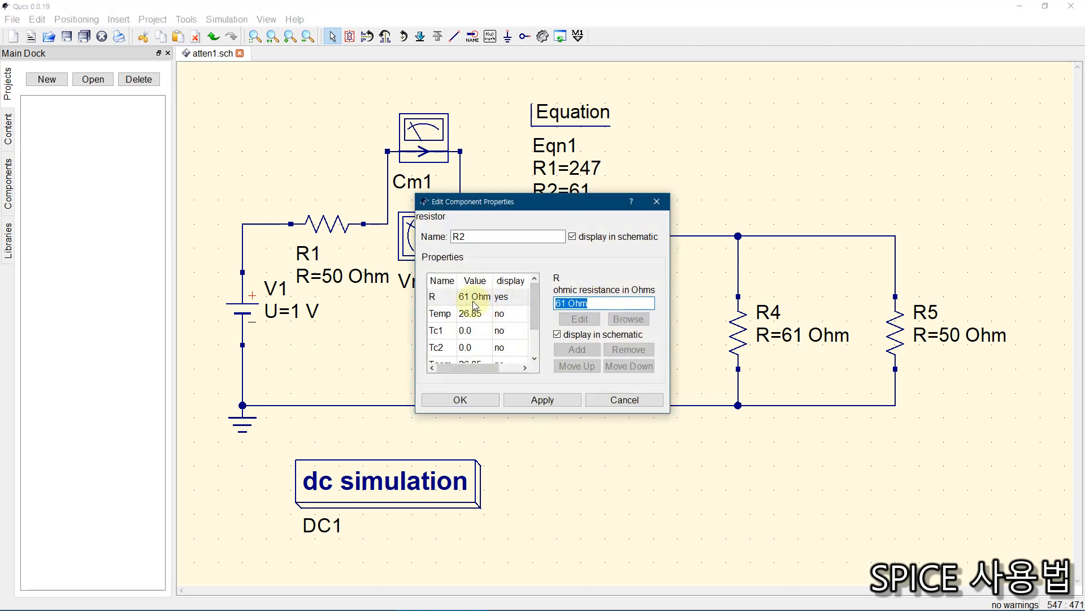
pyautogui.write('R2')
pyautogui.click(460, 399)
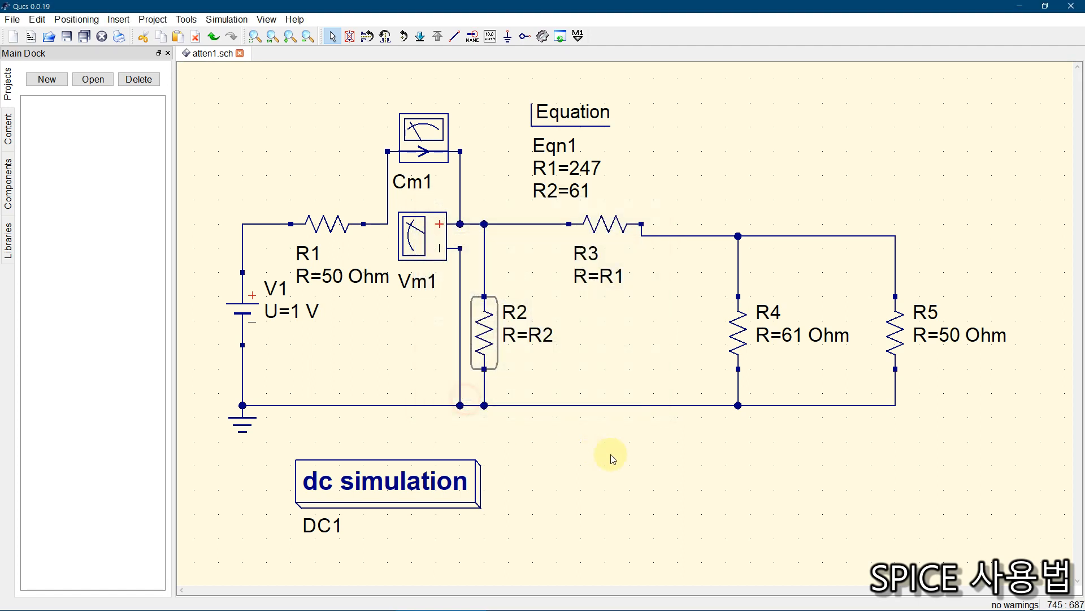
pyautogui.click(655, 463)
# Step: Set the resistance of the output-side shunt resistor R4 to the variable R2
pyautogui.click(739, 329)
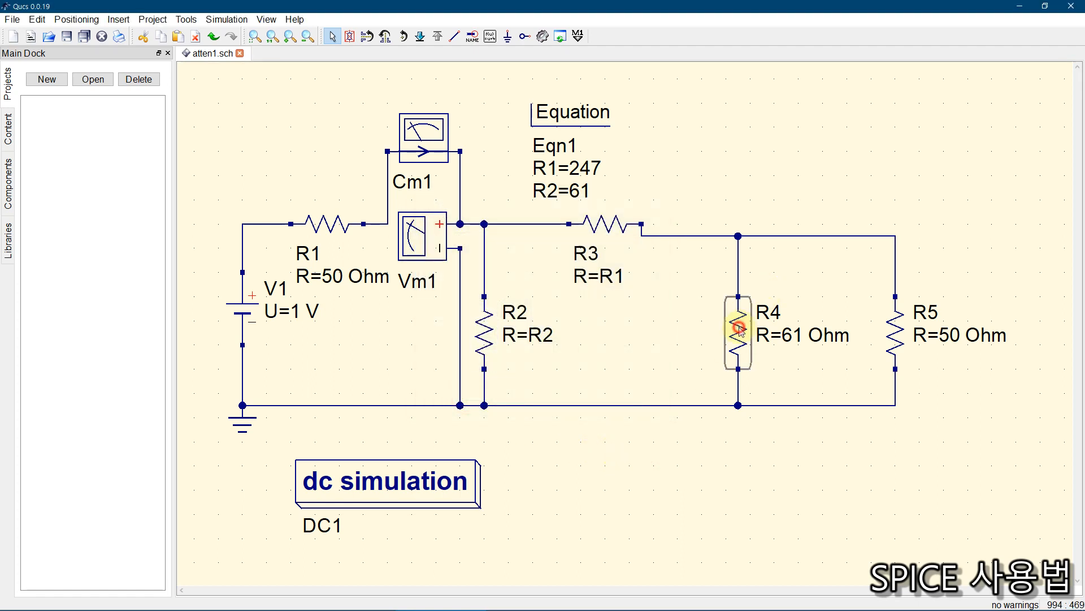
pyautogui.doubleClick(741, 331)
pyautogui.click(477, 301)
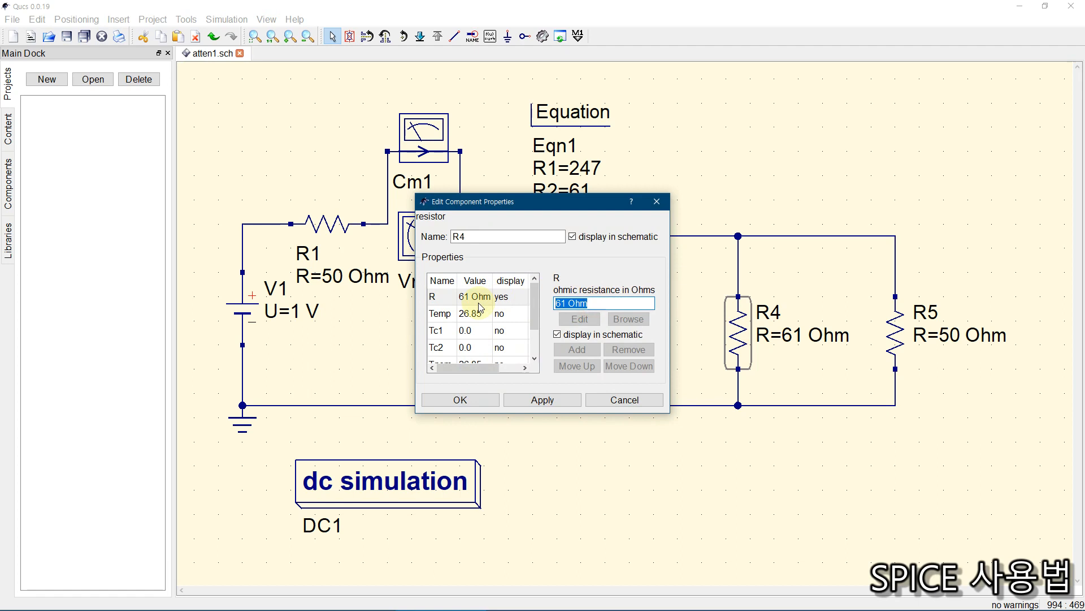
pyautogui.write('R2')
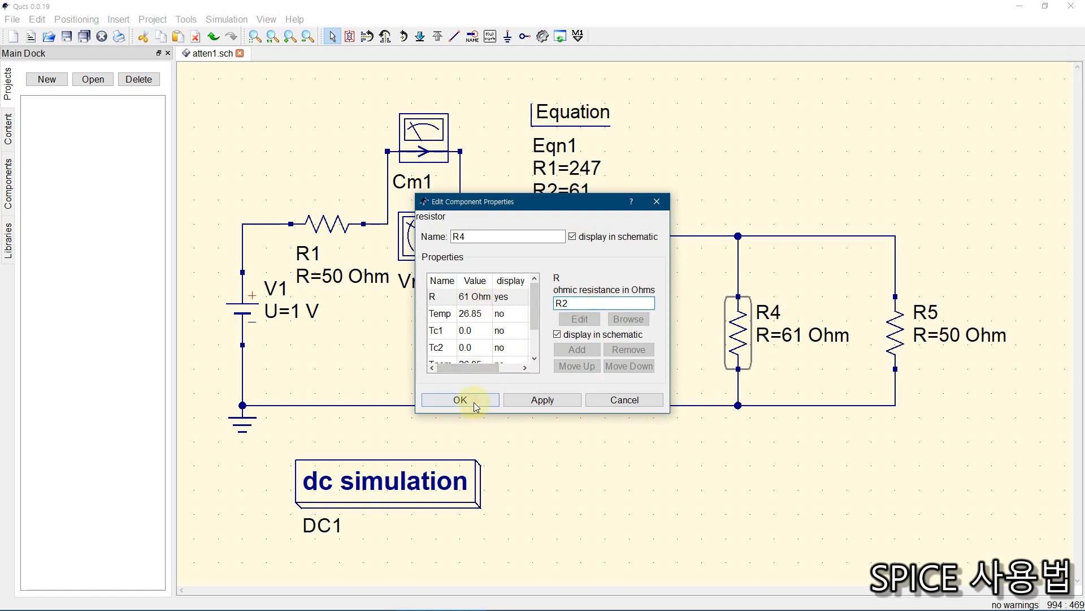
pyautogui.click(460, 400)
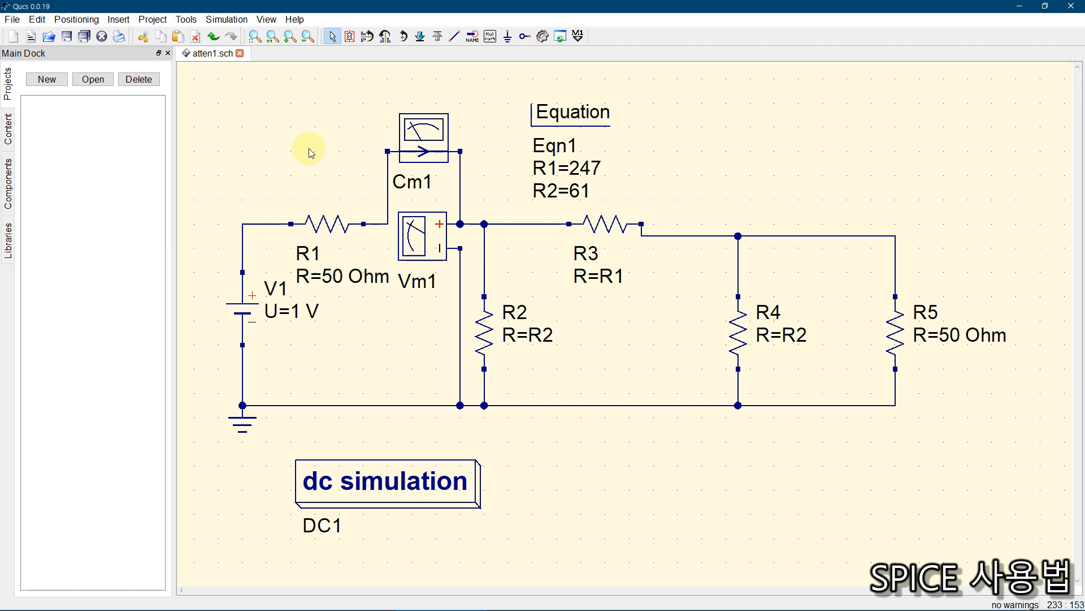
# Step: Simulate the circuit, return to the atten1.sch schematic and calculate its DC bias
pyautogui.click(543, 37)
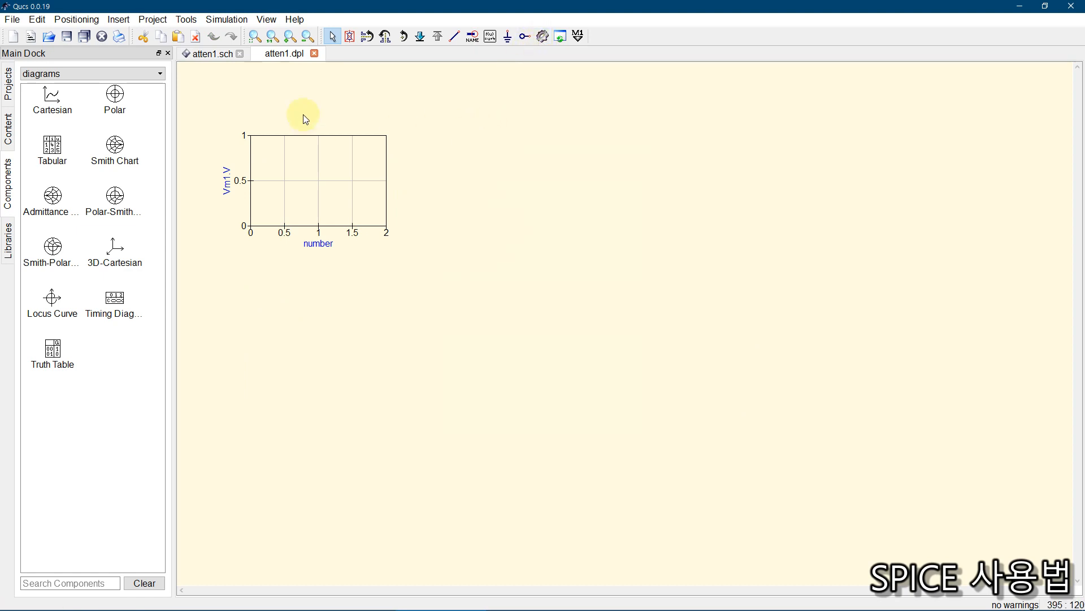
pyautogui.click(206, 53)
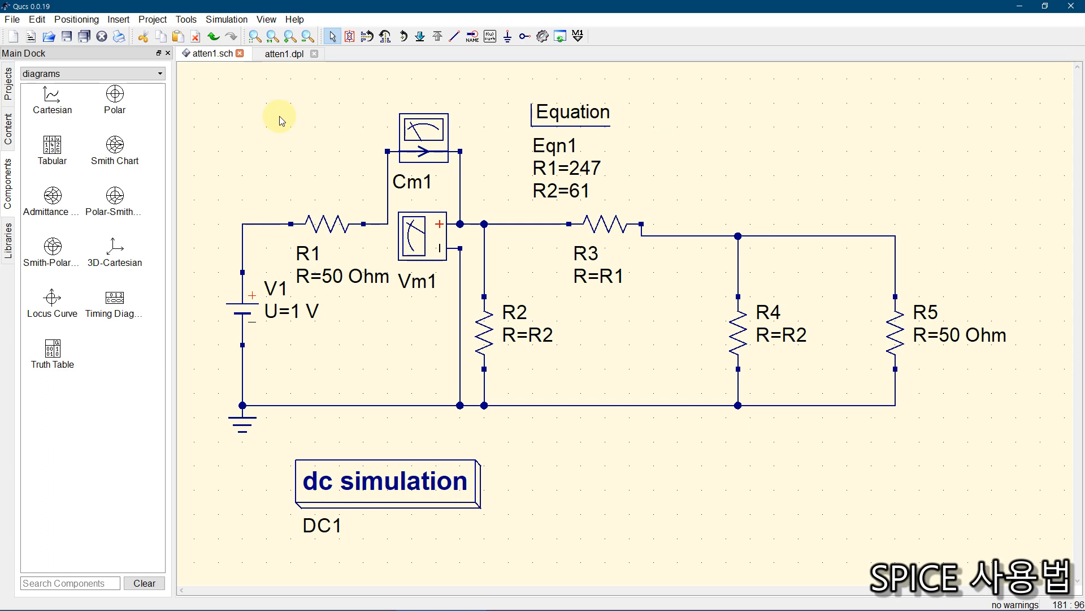
pyautogui.click(234, 22)
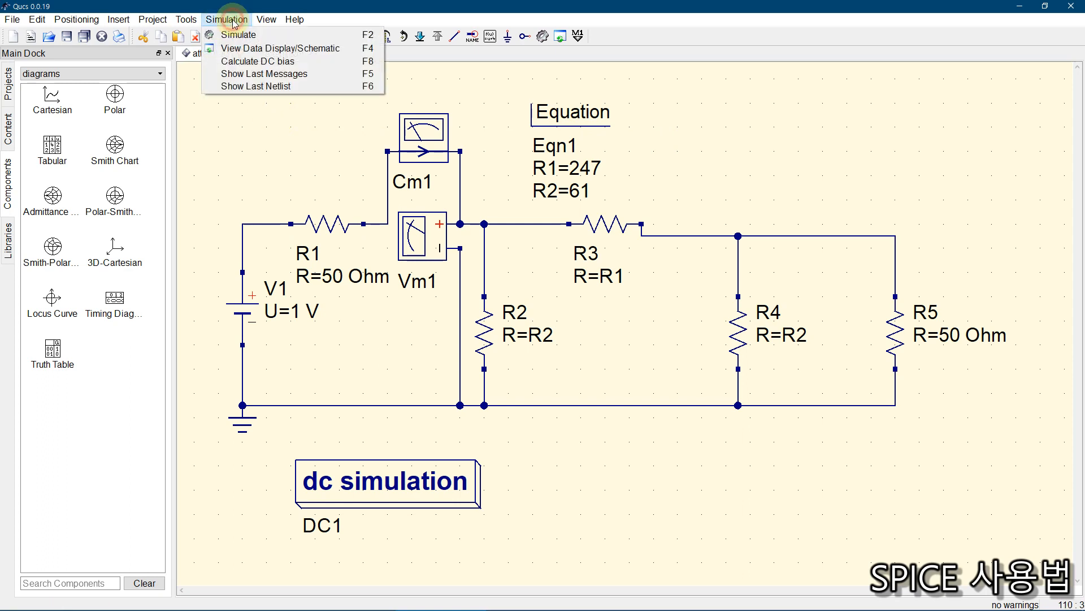
pyautogui.click(258, 64)
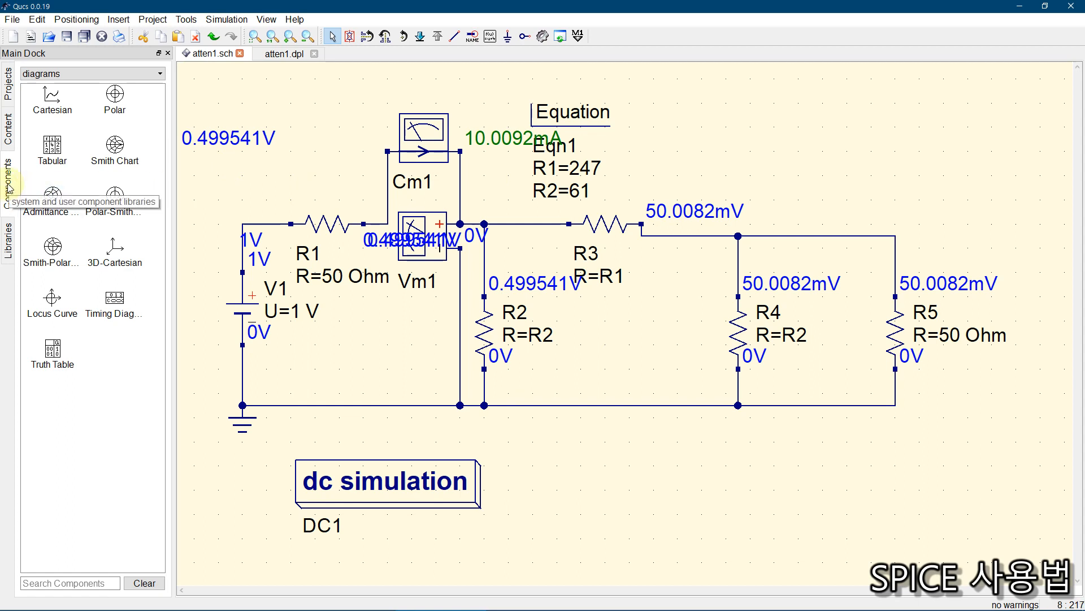
# Step: Place a parameter sweep block below the circuit, beside the dc simulation block
pyautogui.click(149, 78)
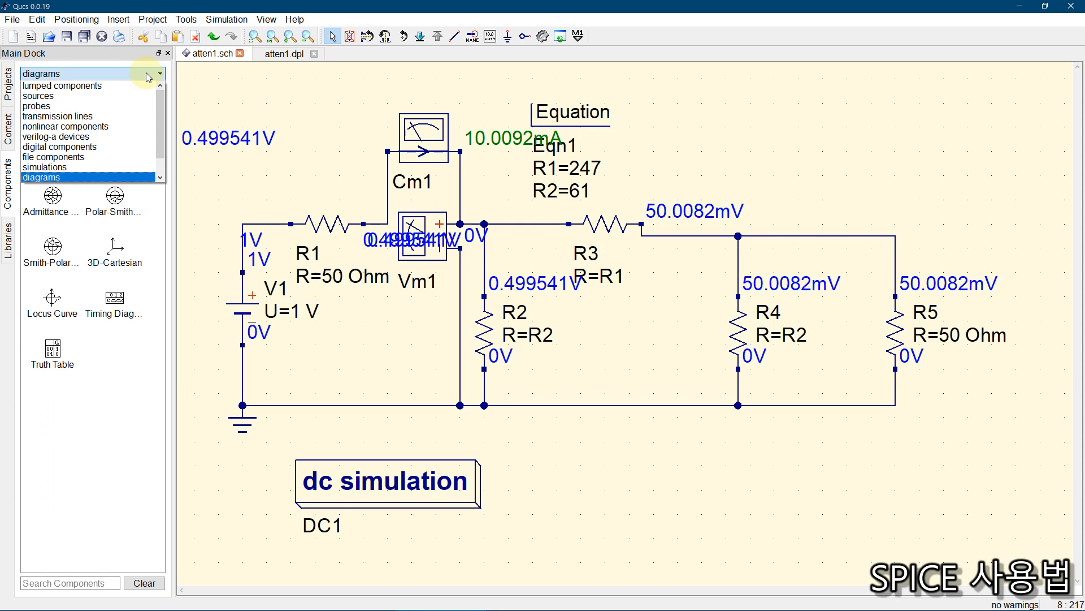
pyautogui.click(64, 172)
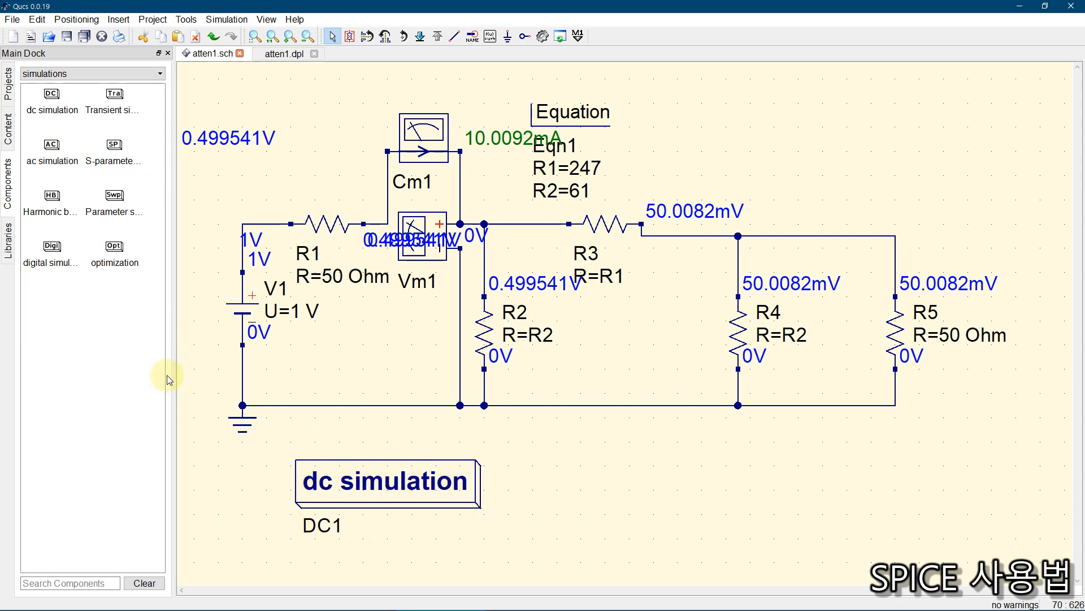
pyautogui.click(114, 198)
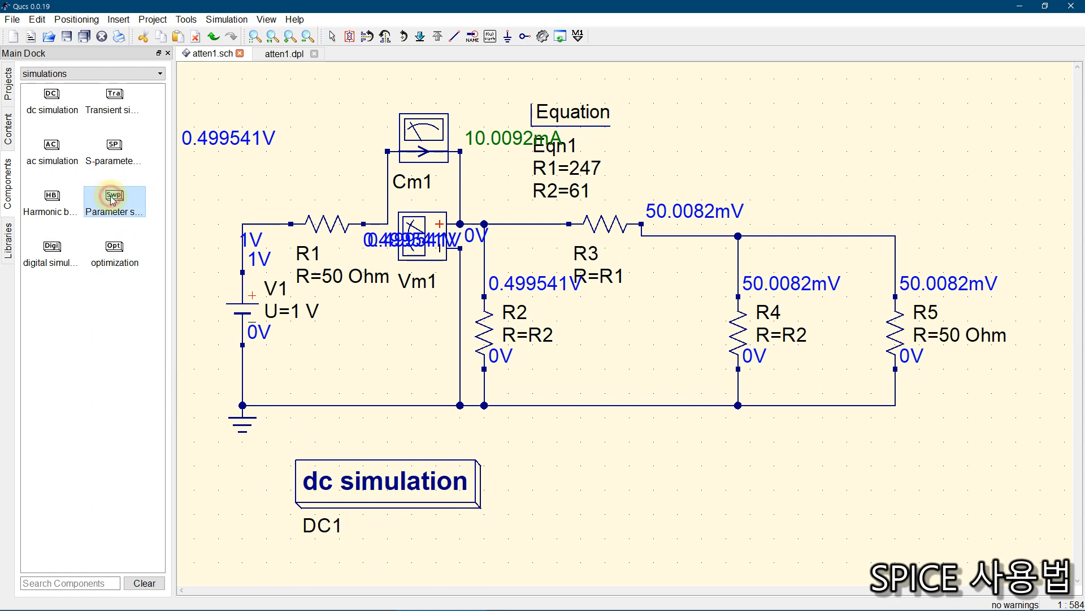
pyautogui.click(537, 438)
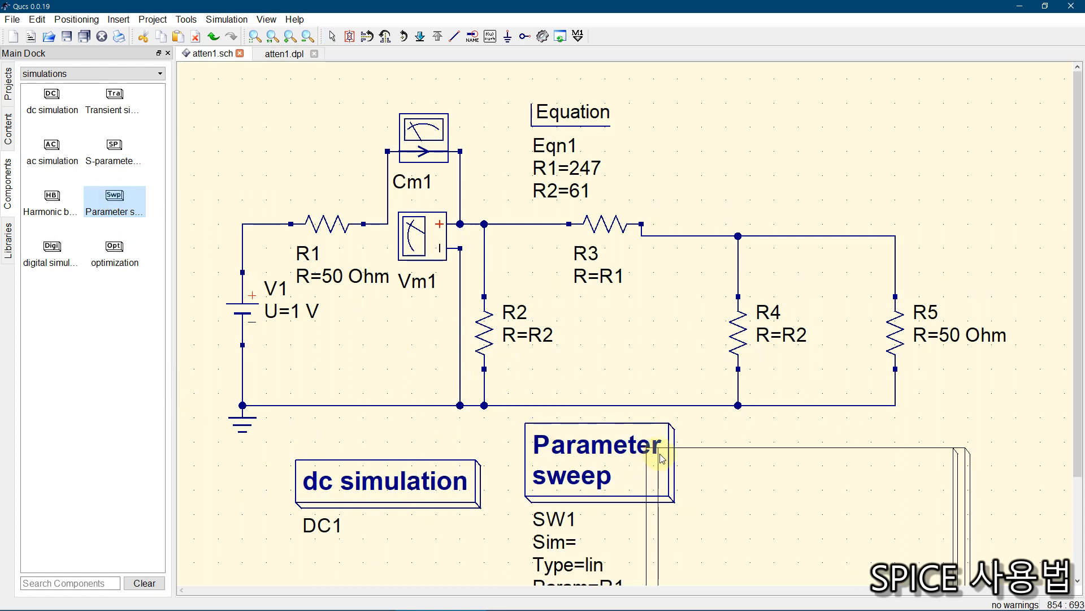
pyautogui.press('Escape')
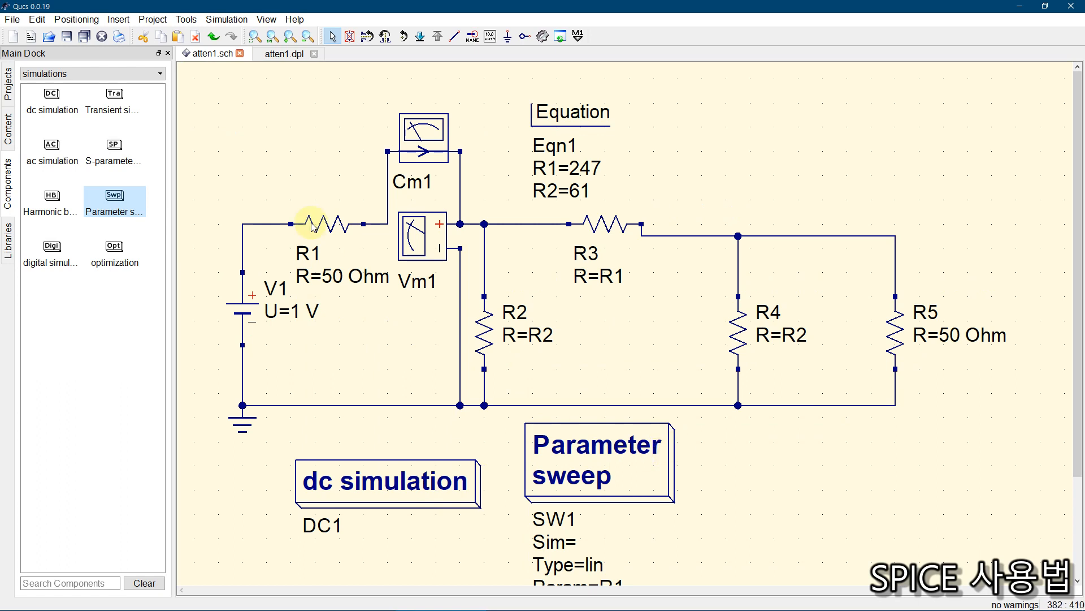
pyautogui.click(254, 37)
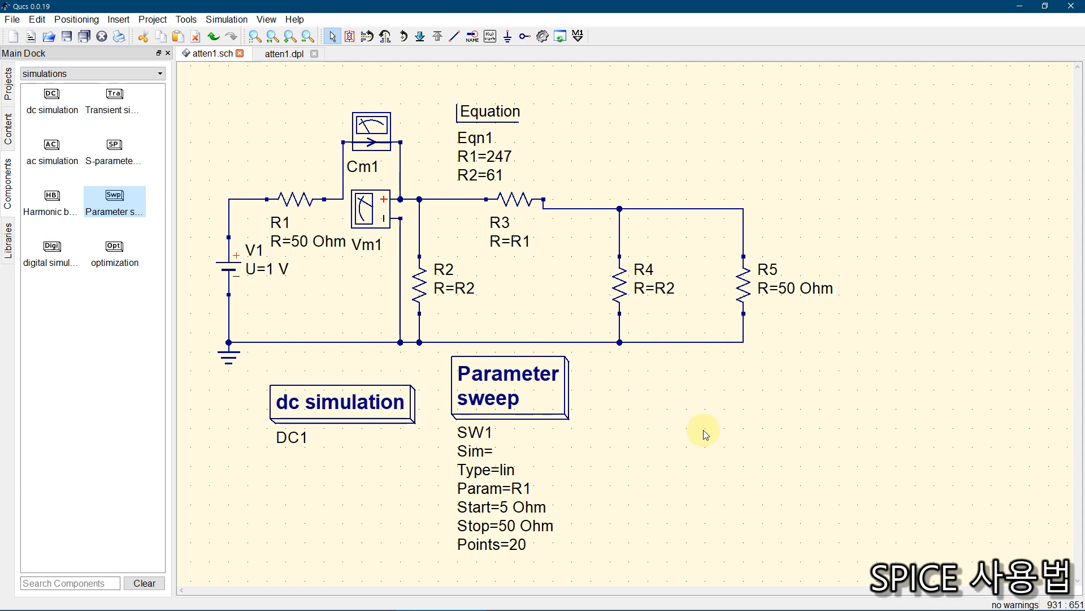
# Step: Assign simulation DC1 to the parameter sweep, keeping R1 as its sweep parameter
pyautogui.doubleClick(492, 379)
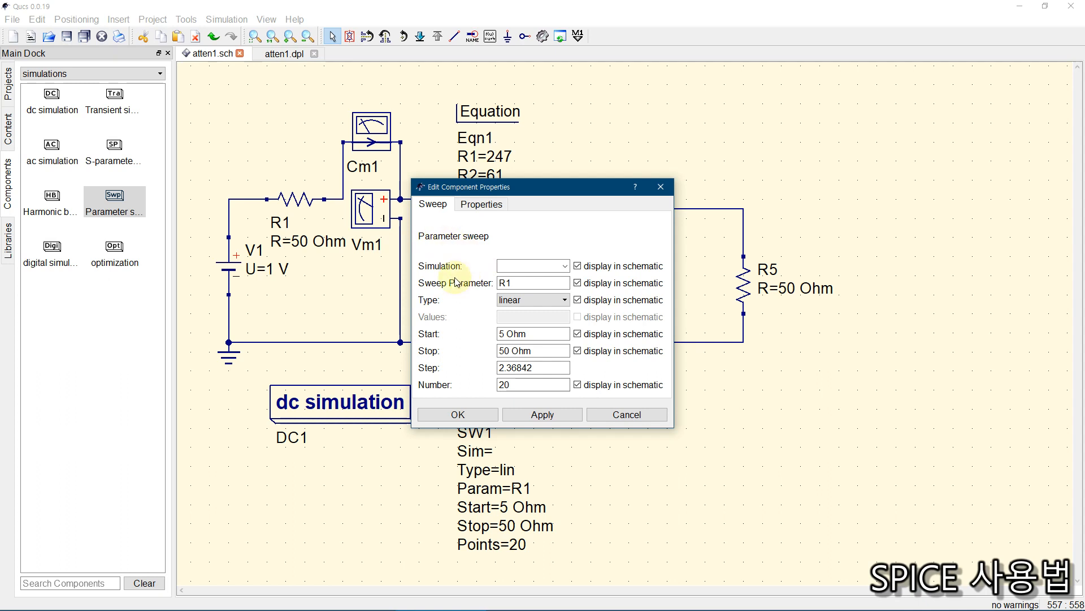
pyautogui.click(565, 266)
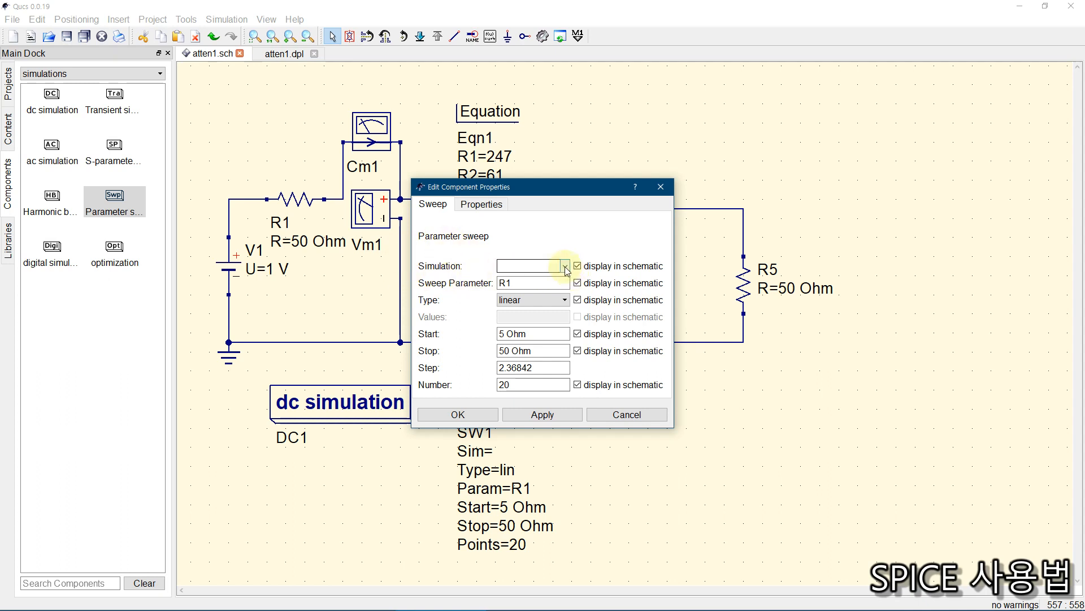
pyautogui.click(552, 282)
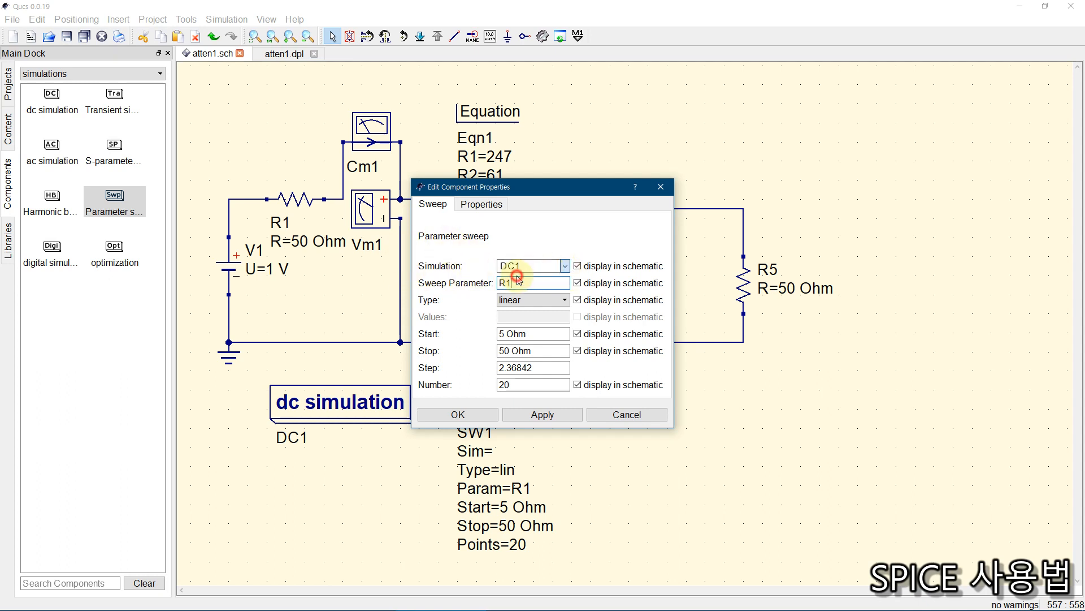
pyautogui.click(518, 277)
pyautogui.moveTo(486, 187); pyautogui.dragTo(684, 178)
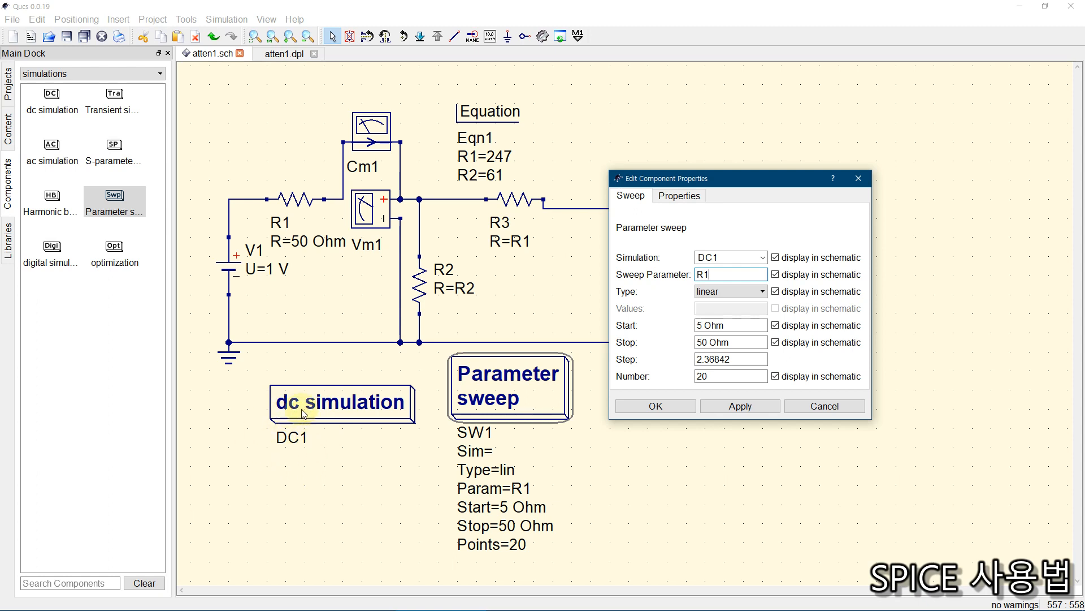
pyautogui.doubleClick(712, 274)
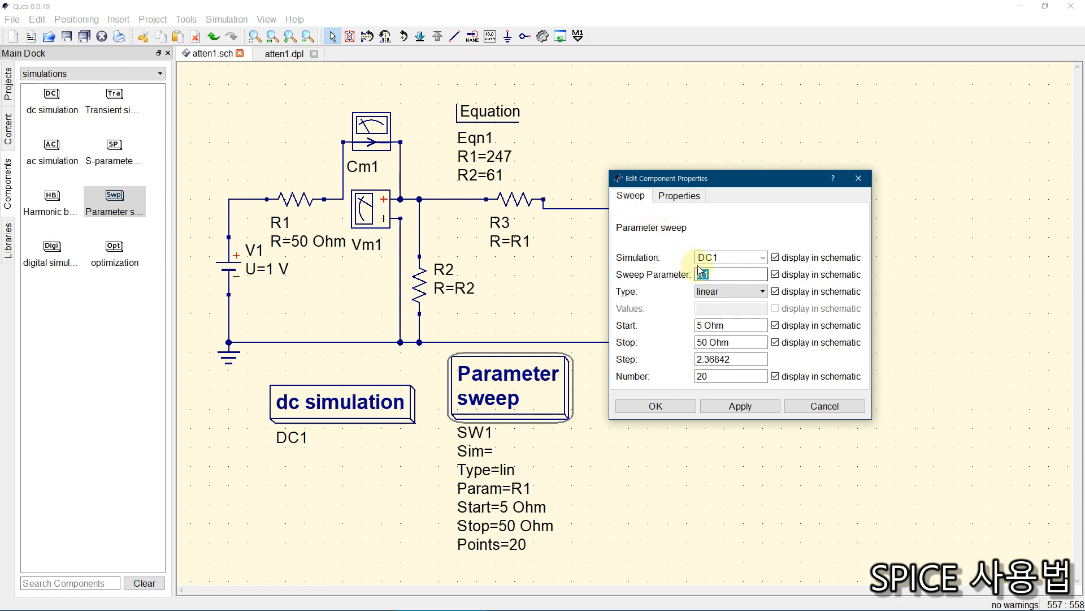
# Step: Set the stop value of the R1 sweep to 500 Ohm, keeping the start at 5 Ohm
pyautogui.click(737, 325)
pyautogui.moveTo(737, 325); pyautogui.dragTo(668, 319)
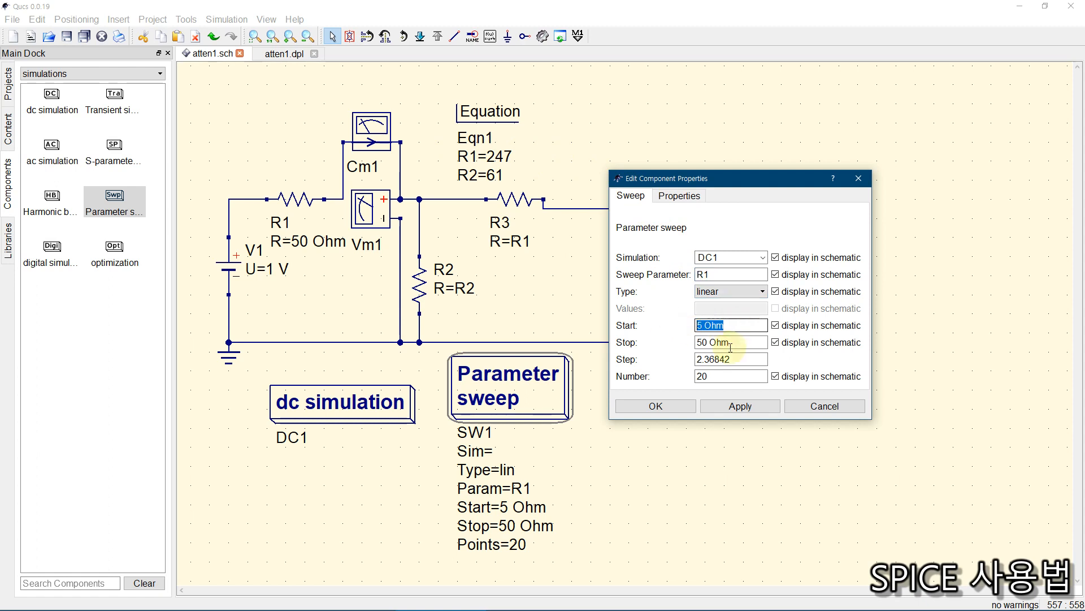
pyautogui.click(737, 342)
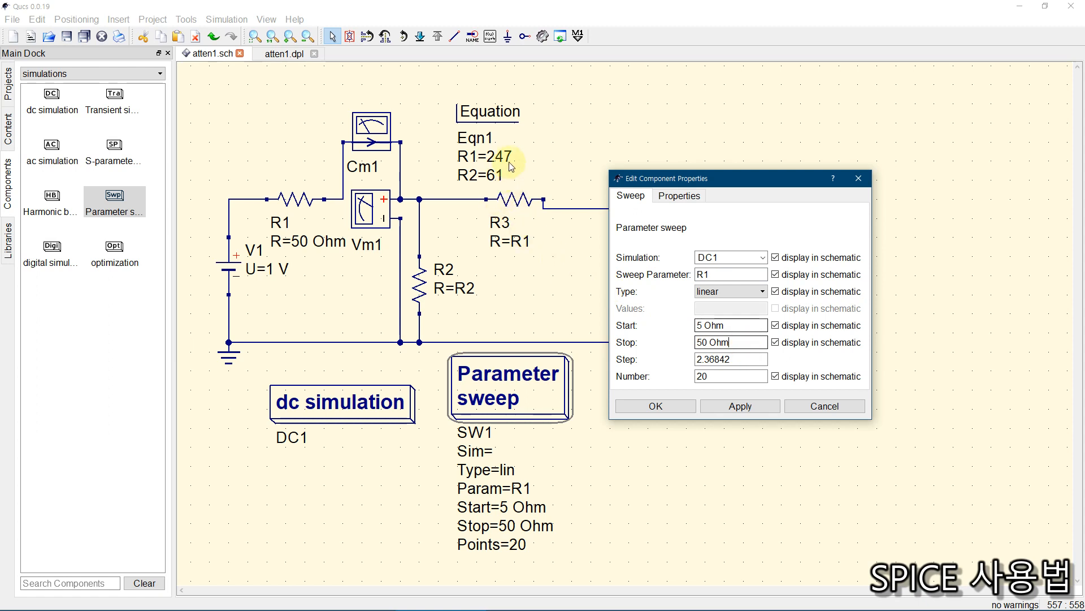
pyautogui.click(705, 341)
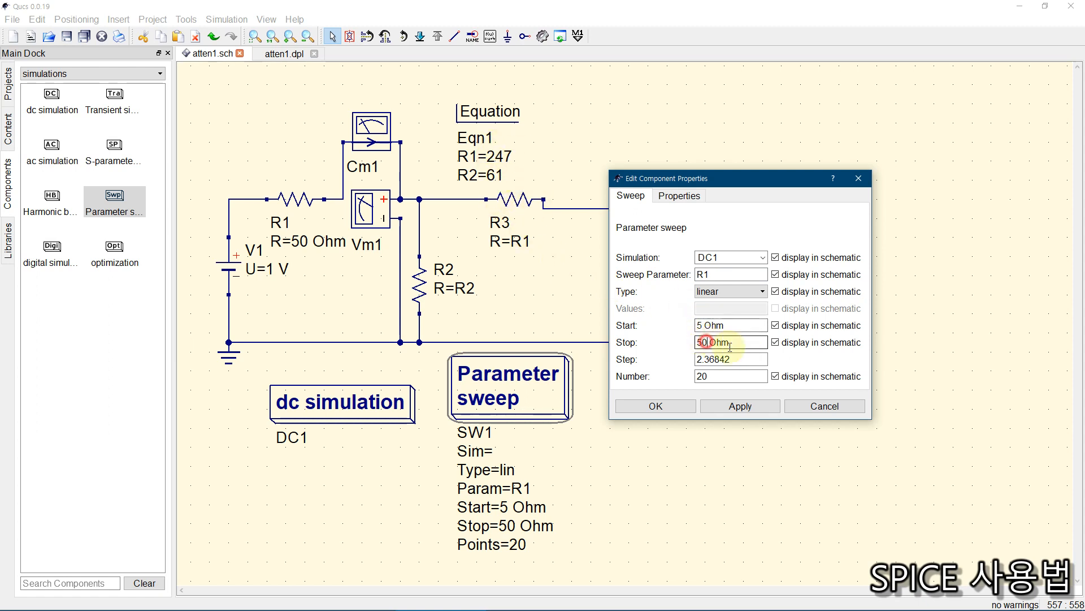
pyautogui.write('0')
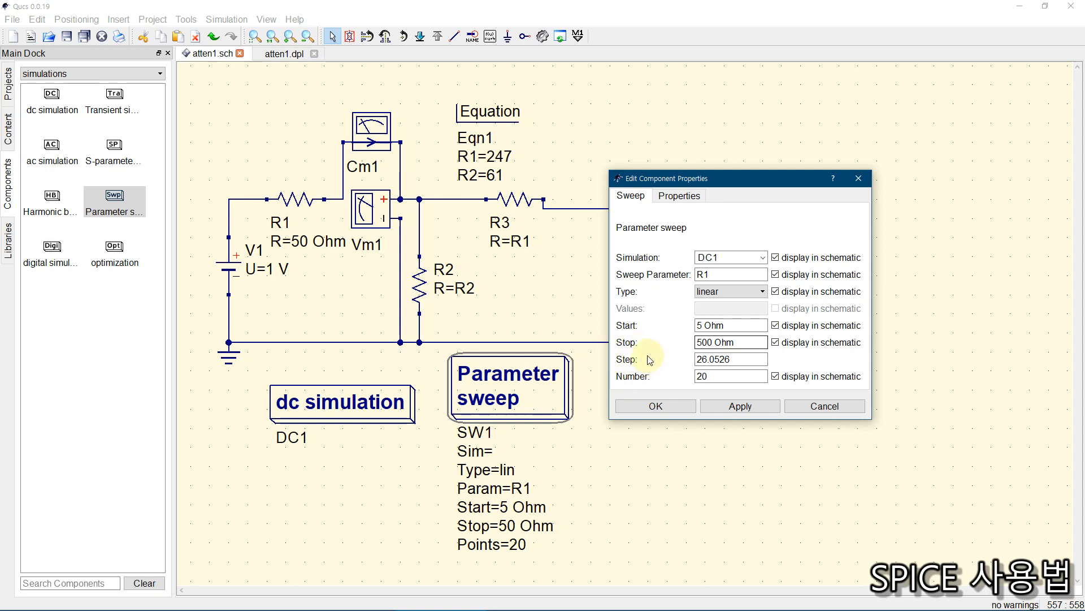
# Step: Try a step of 1 and a number of 501 points for the R1 sweep
pyautogui.moveTo(753, 359); pyautogui.dragTo(685, 363)
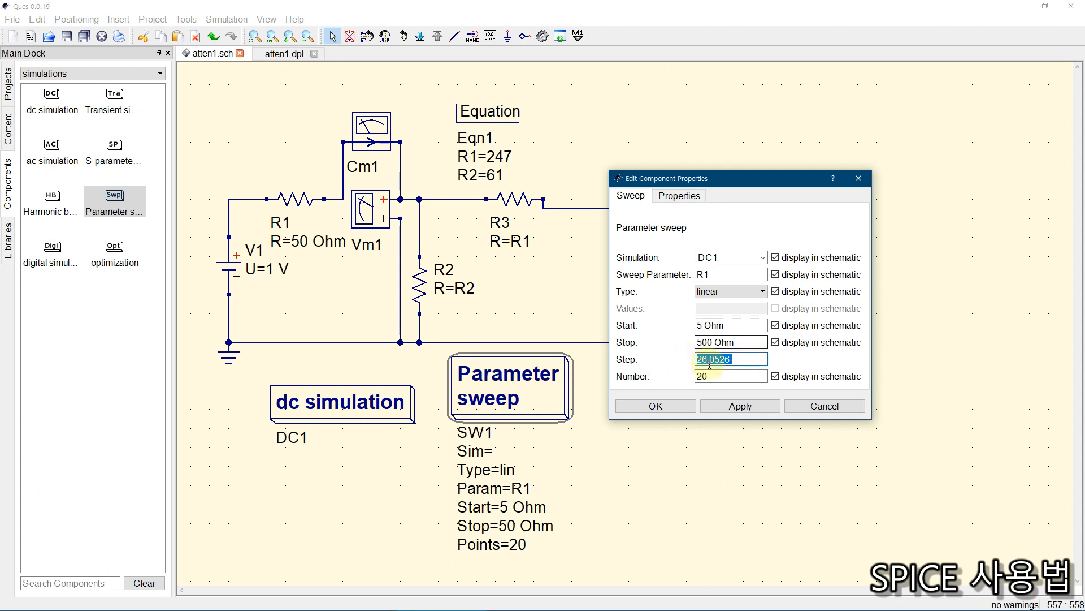
pyautogui.write('1')
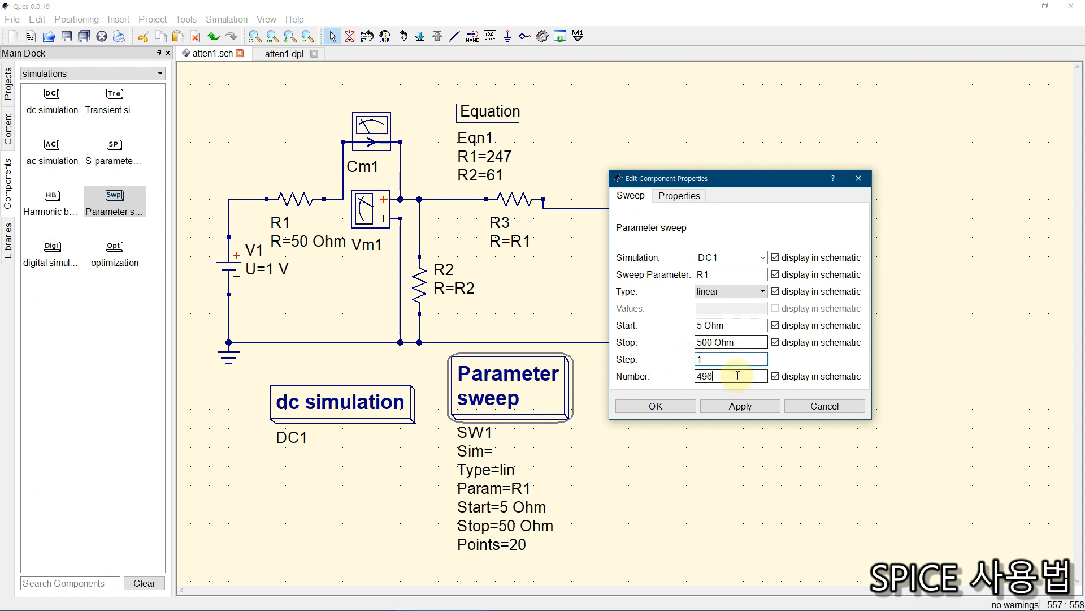
pyautogui.moveTo(737, 375); pyautogui.dragTo(677, 368)
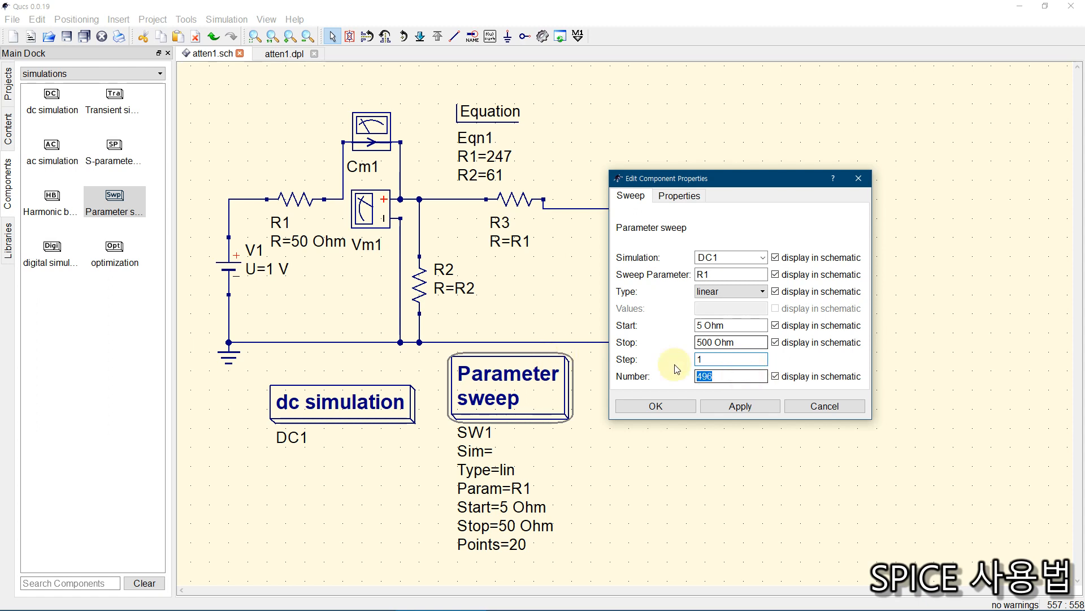
pyautogui.write('501')
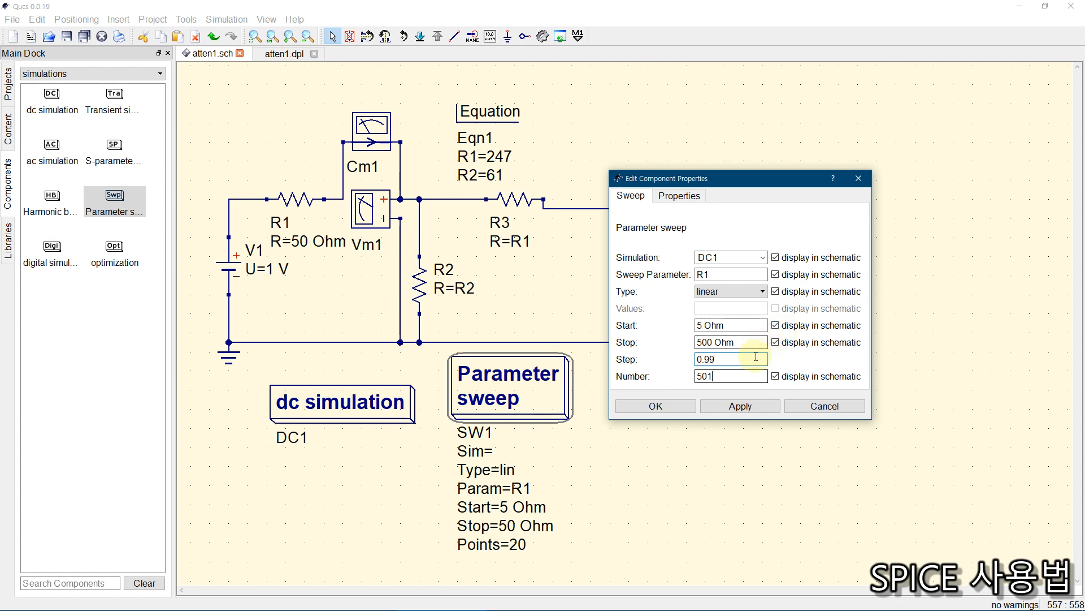
# Step: Set the step of the R1 sweep to 1 and accept the sweep properties
pyautogui.moveTo(736, 359); pyautogui.dragTo(658, 352)
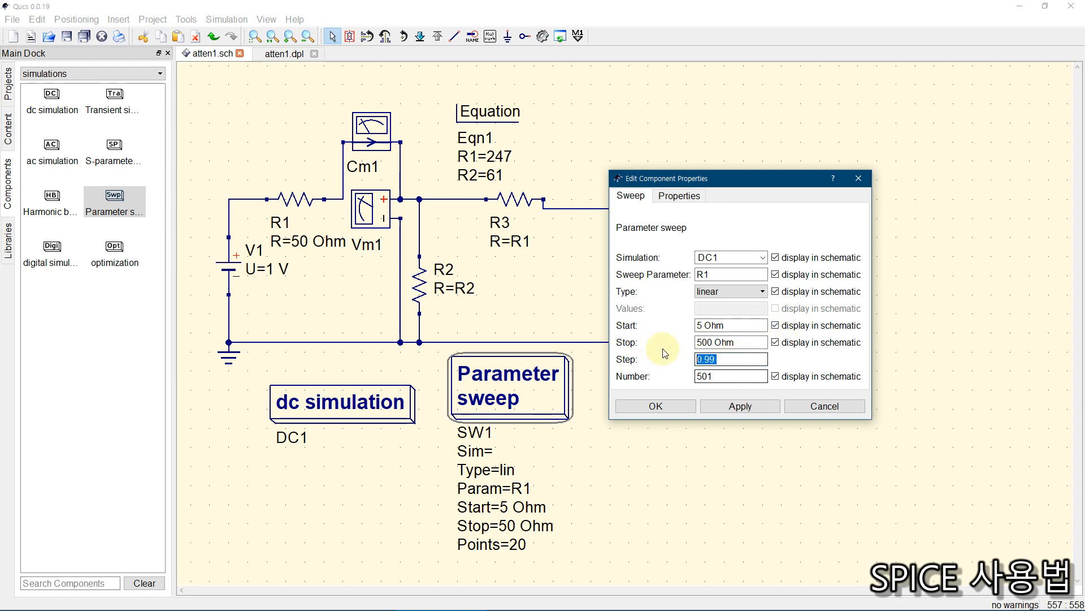
pyautogui.write('1')
pyautogui.click(742, 375)
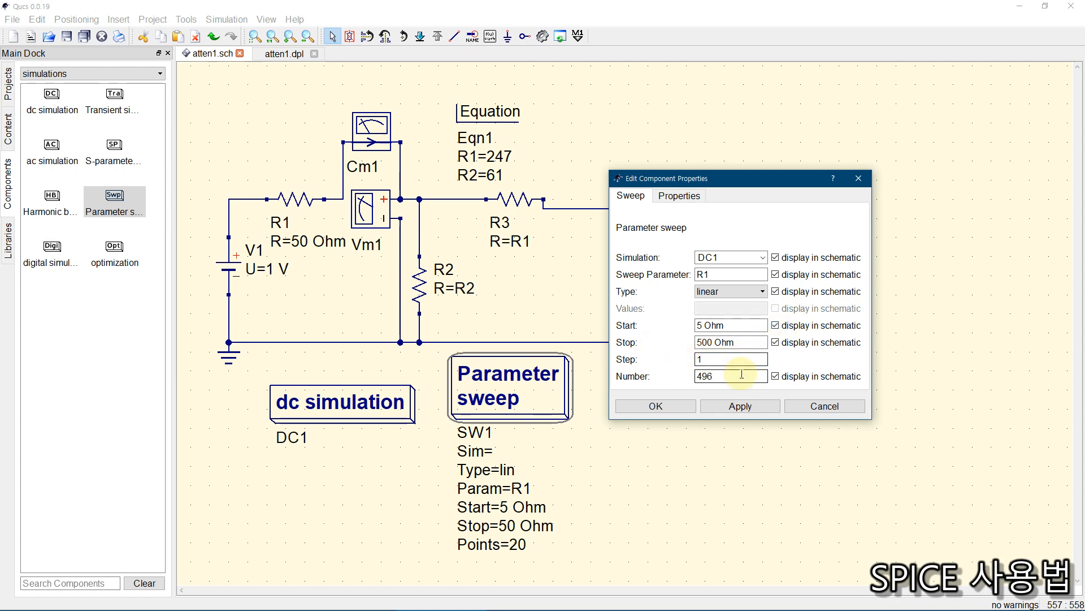
pyautogui.click(669, 409)
pyautogui.click(758, 451)
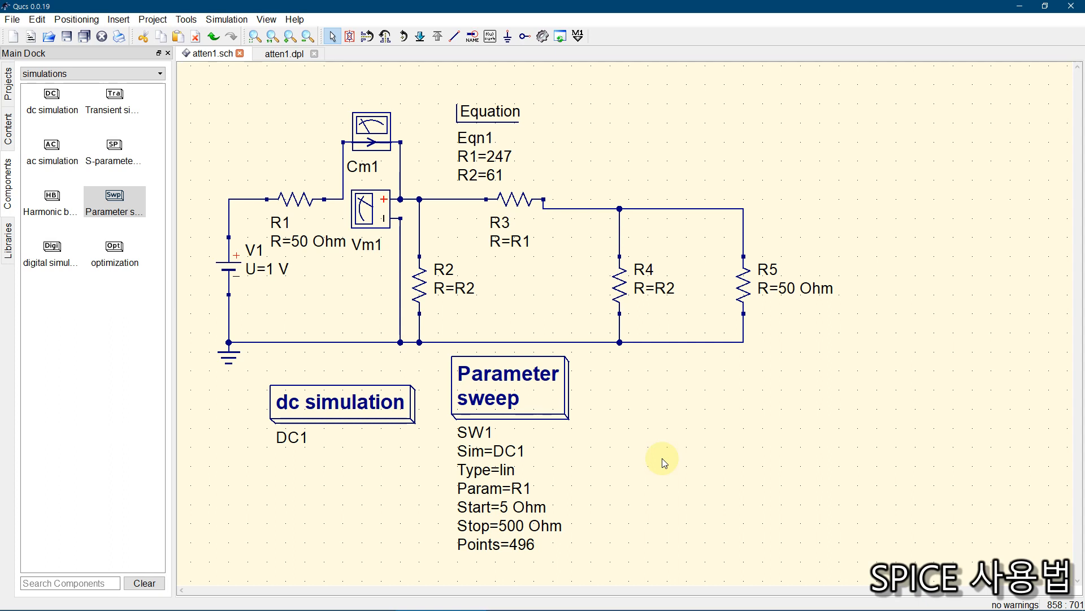
# Step: Run the simulation with the R1 sweep, examine the errors and warnings in its messages, and close them
pyautogui.click(543, 38)
pyautogui.moveTo(499, 144); pyautogui.dragTo(815, 131)
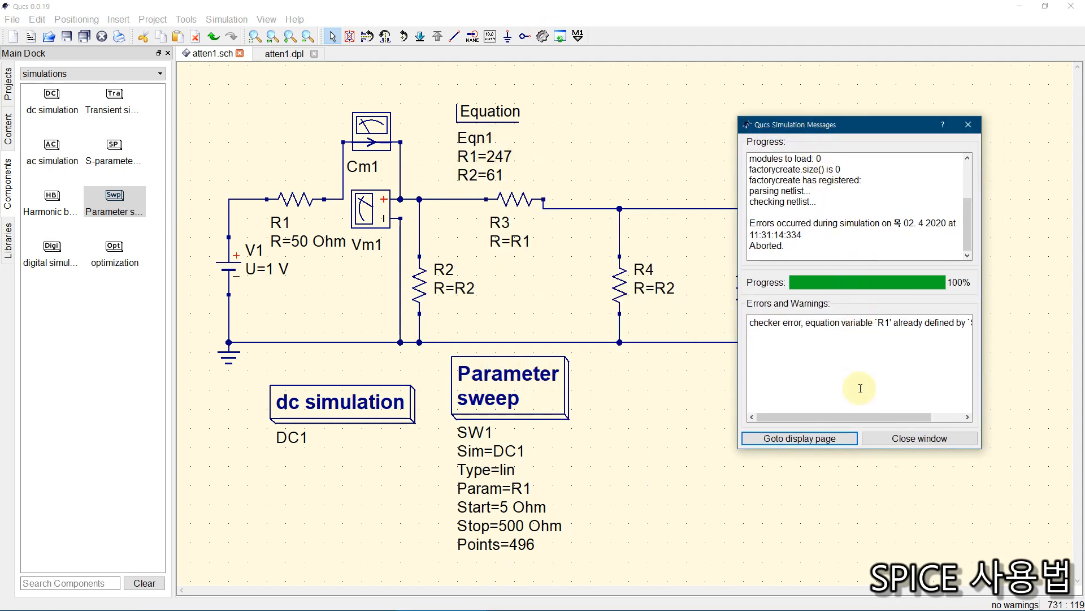
pyautogui.moveTo(849, 416); pyautogui.dragTo(898, 417)
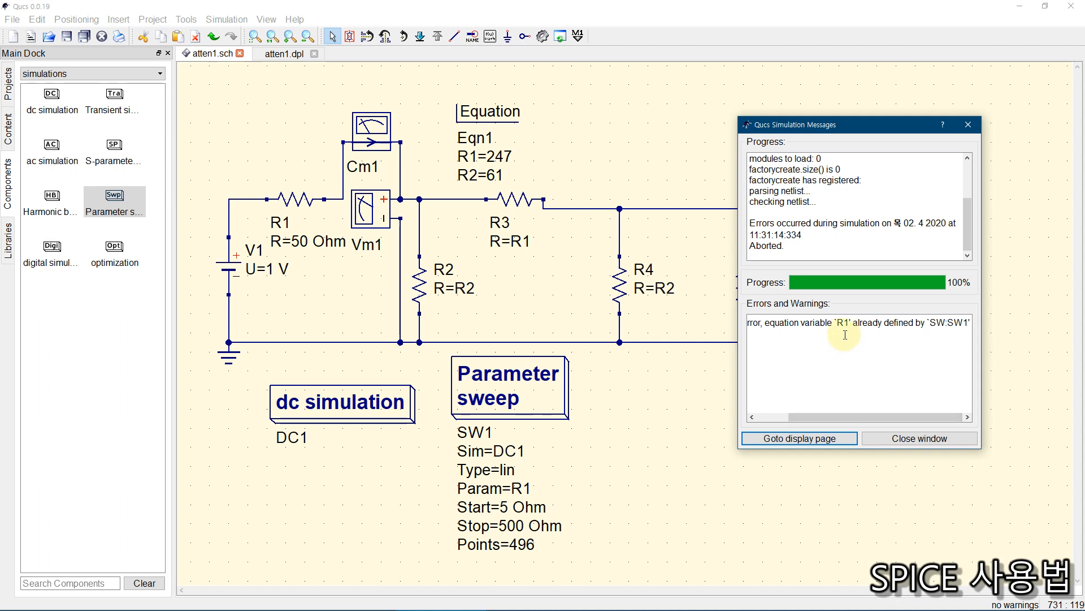
pyautogui.moveTo(837, 323); pyautogui.dragTo(916, 331)
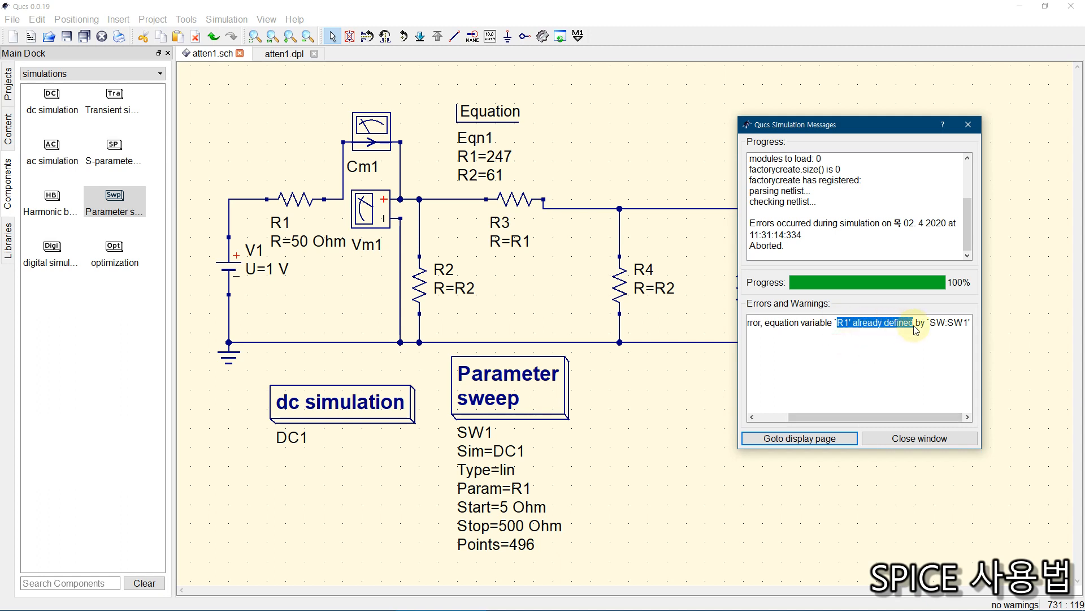
pyautogui.click(860, 365)
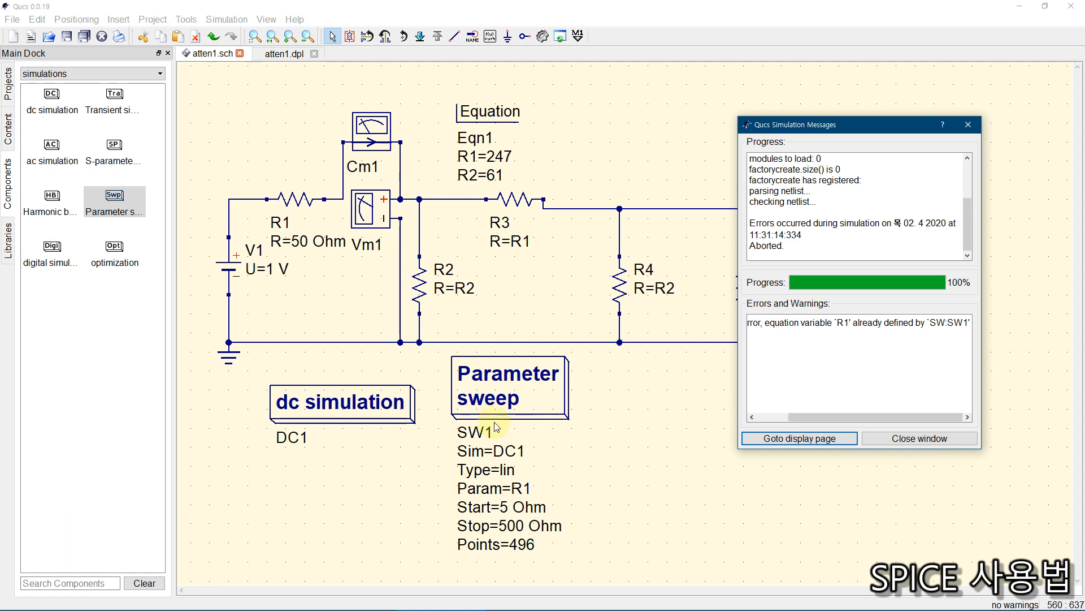
pyautogui.click(915, 439)
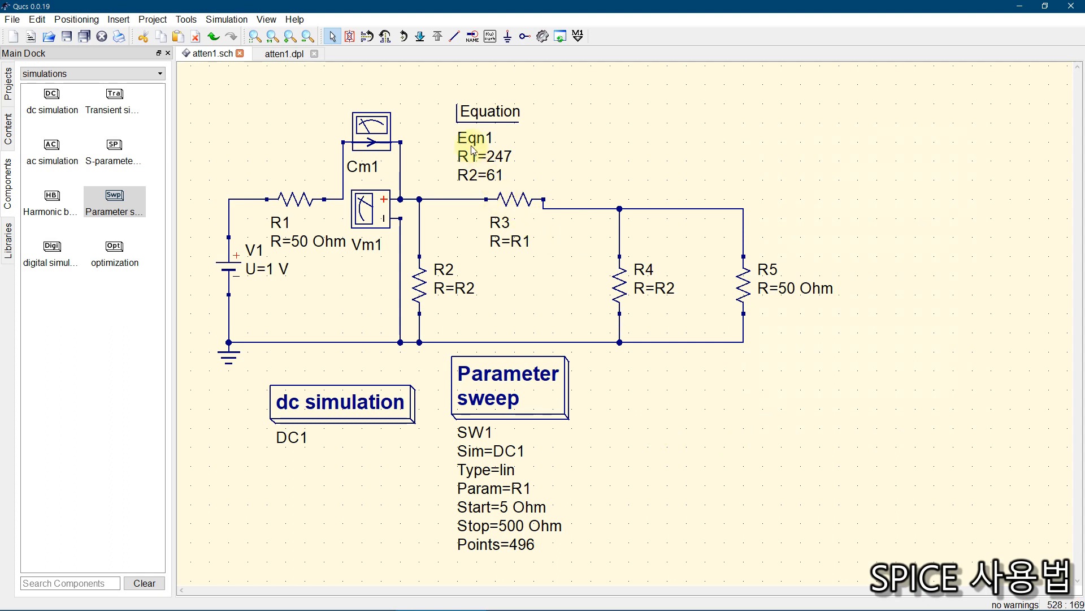
# Step: Remove the R1 variable from equation Eqn1, rerun the simulation and return to the atten1.sch schematic
pyautogui.click(490, 113)
pyautogui.doubleClick(489, 113)
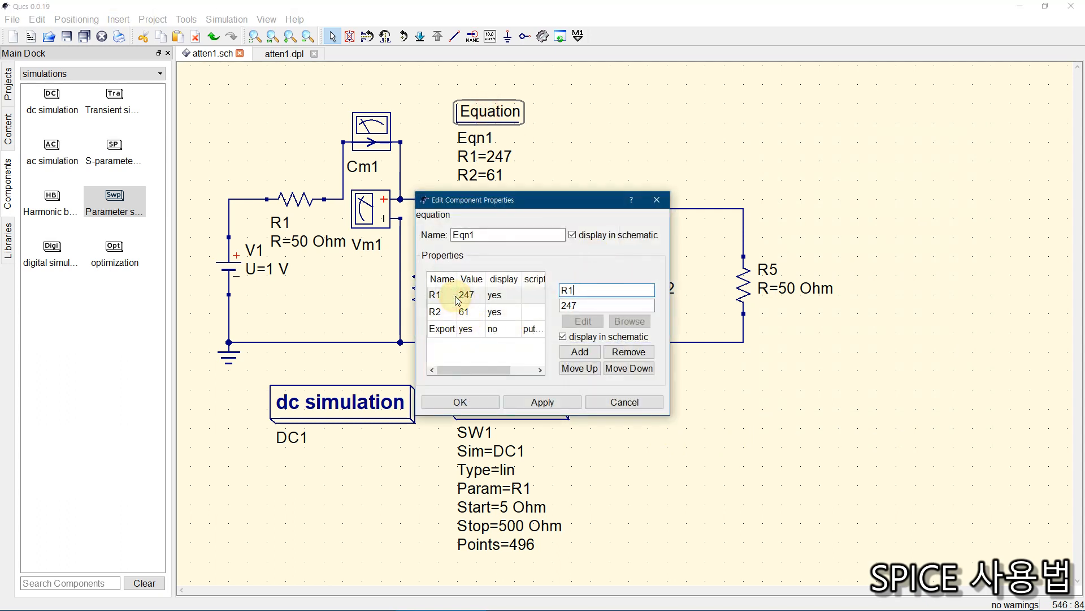
pyautogui.click(637, 353)
pyautogui.click(460, 401)
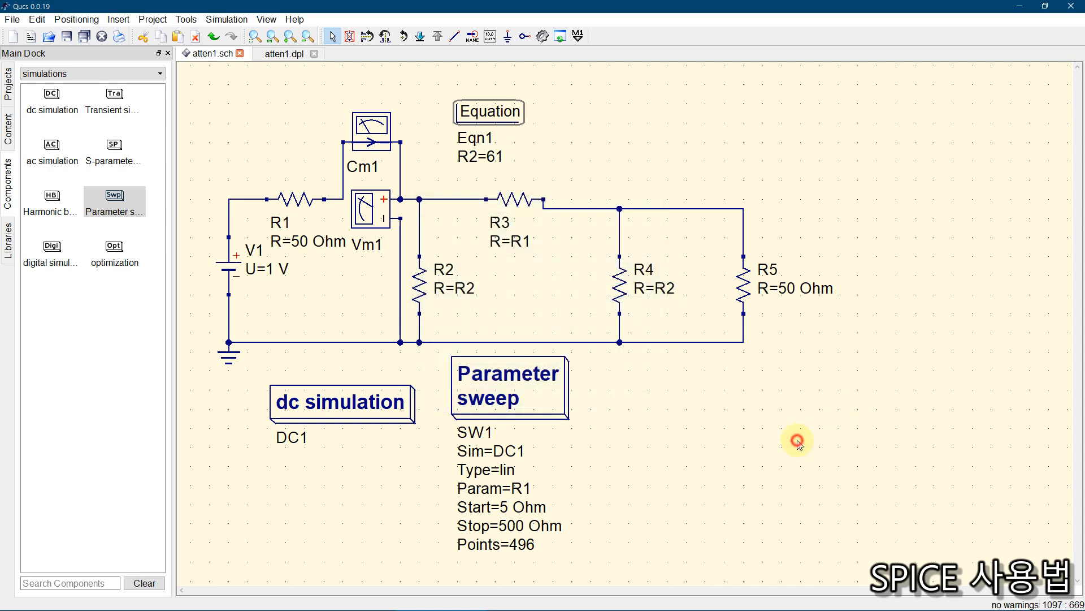
pyautogui.click(543, 36)
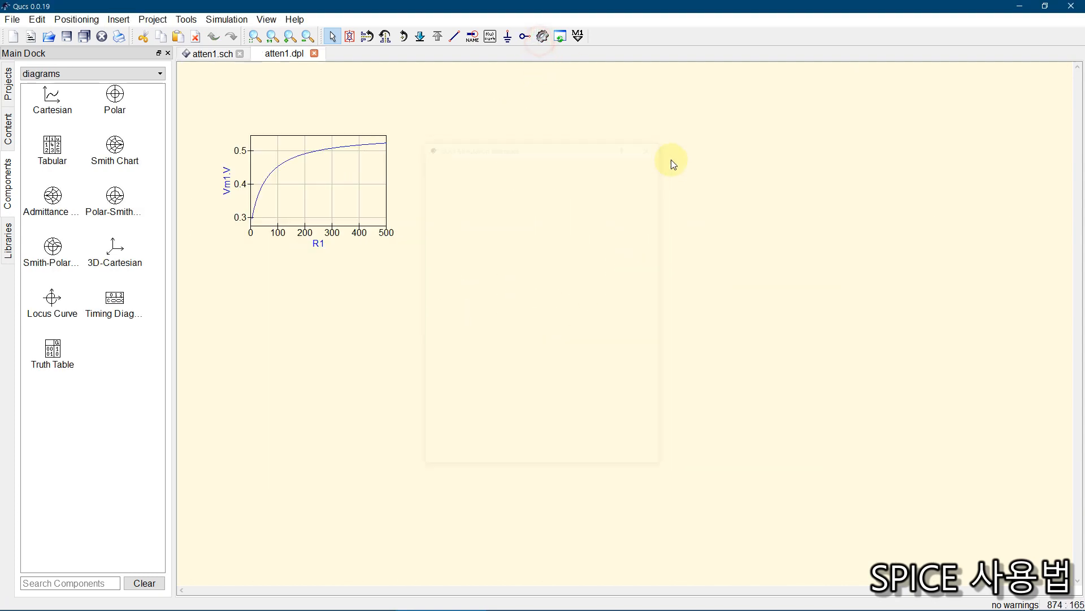
pyautogui.click(203, 55)
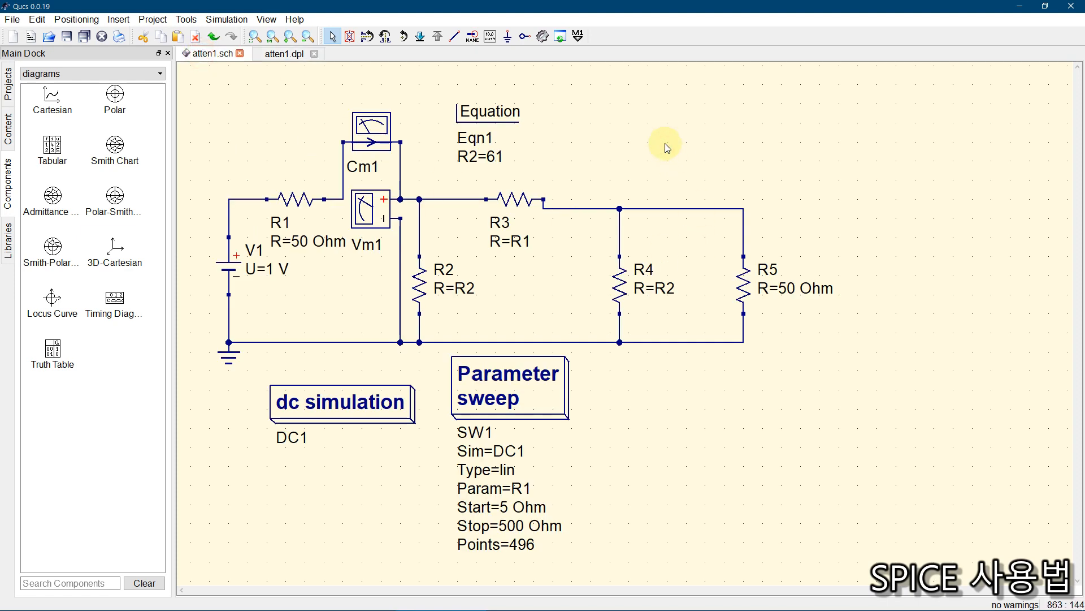
# Step: Move equation Eqn1 a short distance to the right, clearing space between it and the Cm1 current probe
pyautogui.click(482, 115)
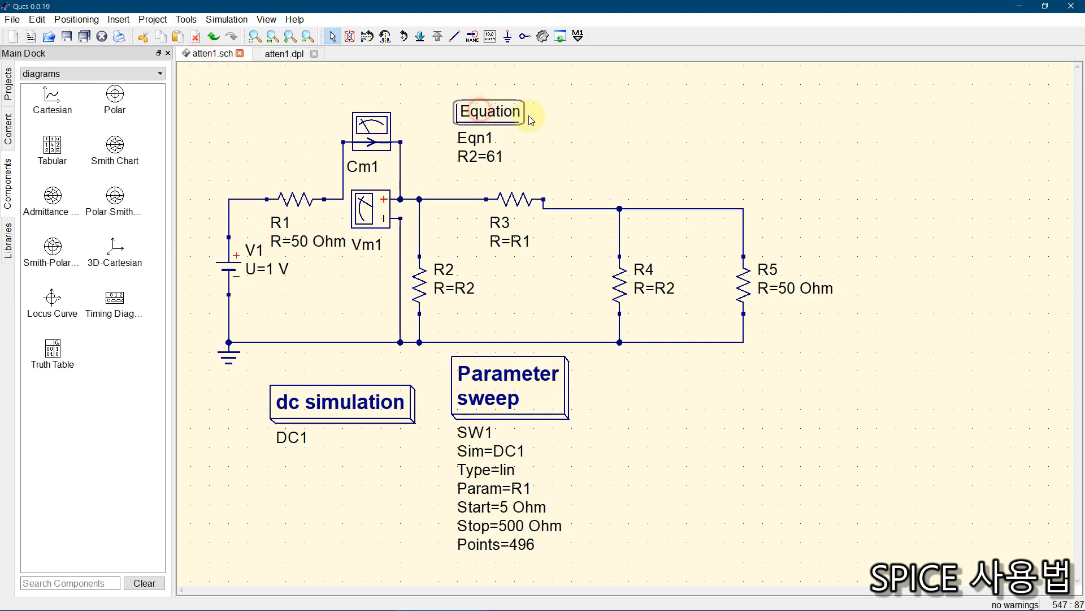
pyautogui.click(581, 120)
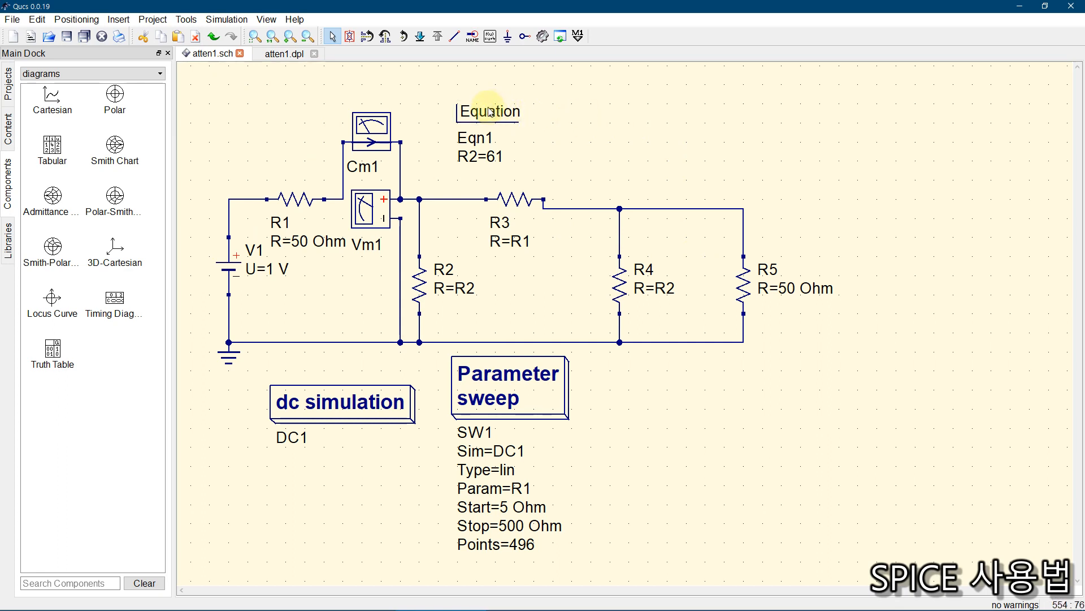
pyautogui.moveTo(491, 112); pyautogui.dragTo(575, 112)
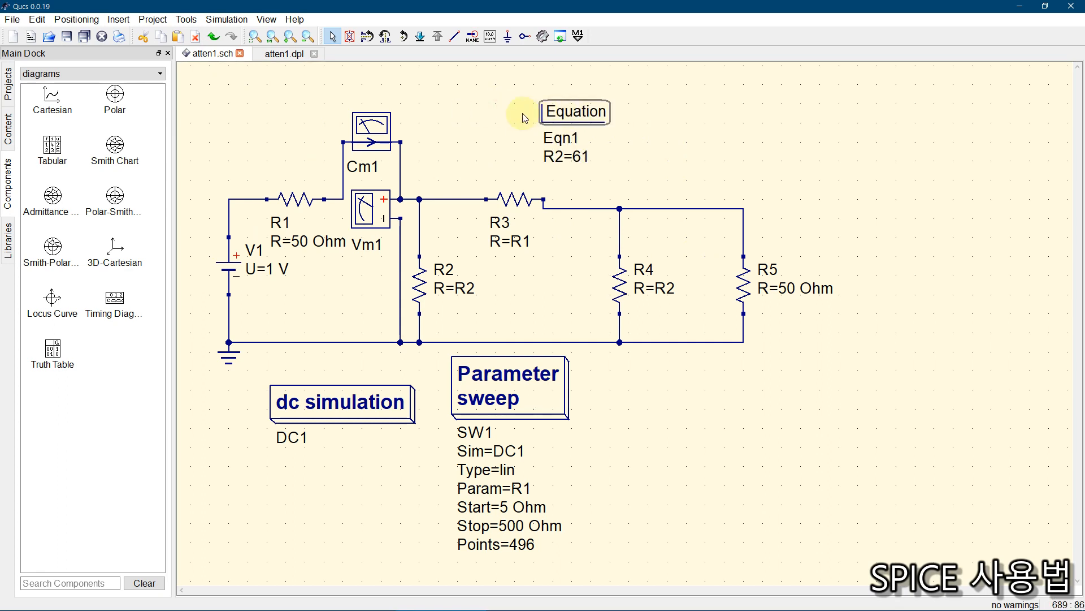
pyautogui.click(491, 118)
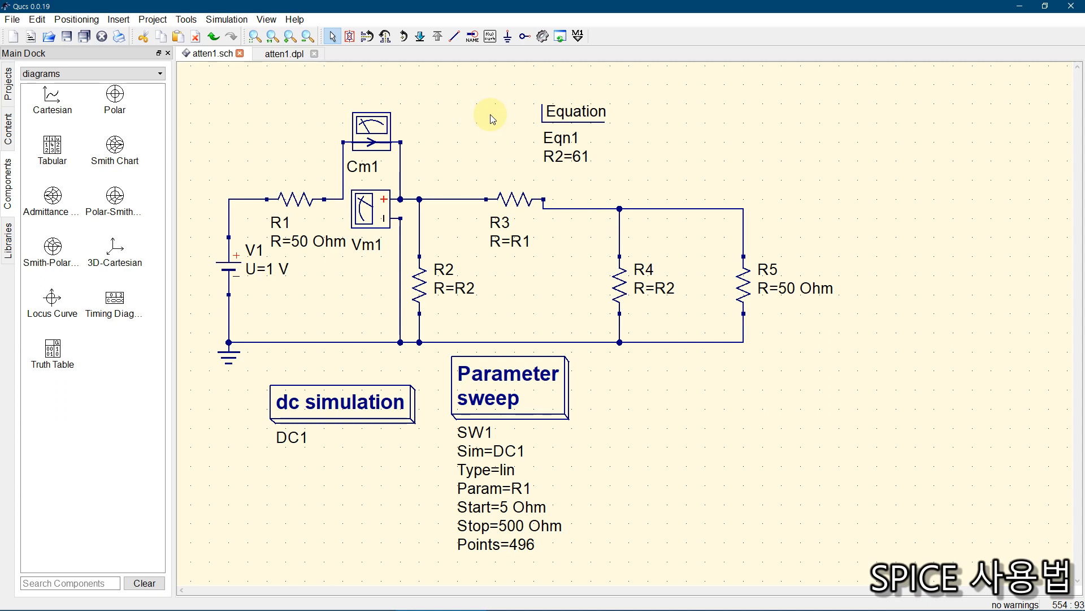
# Step: Insert a second equation block between the Cm1 current probe and equation Eqn1, nudging it slightly towards Eqn1
pyautogui.click(490, 36)
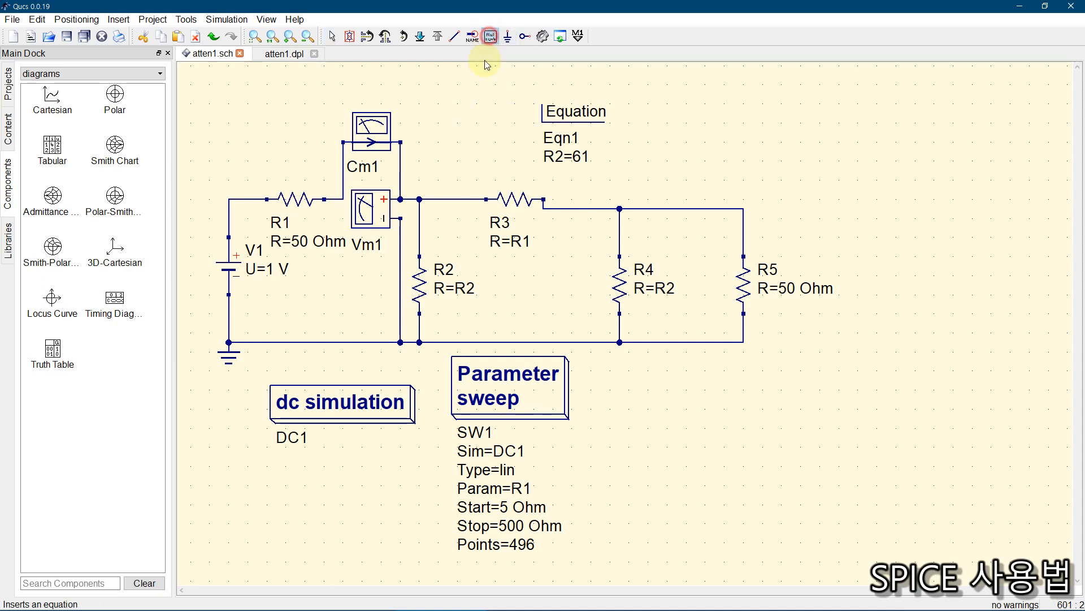
pyautogui.click(460, 113)
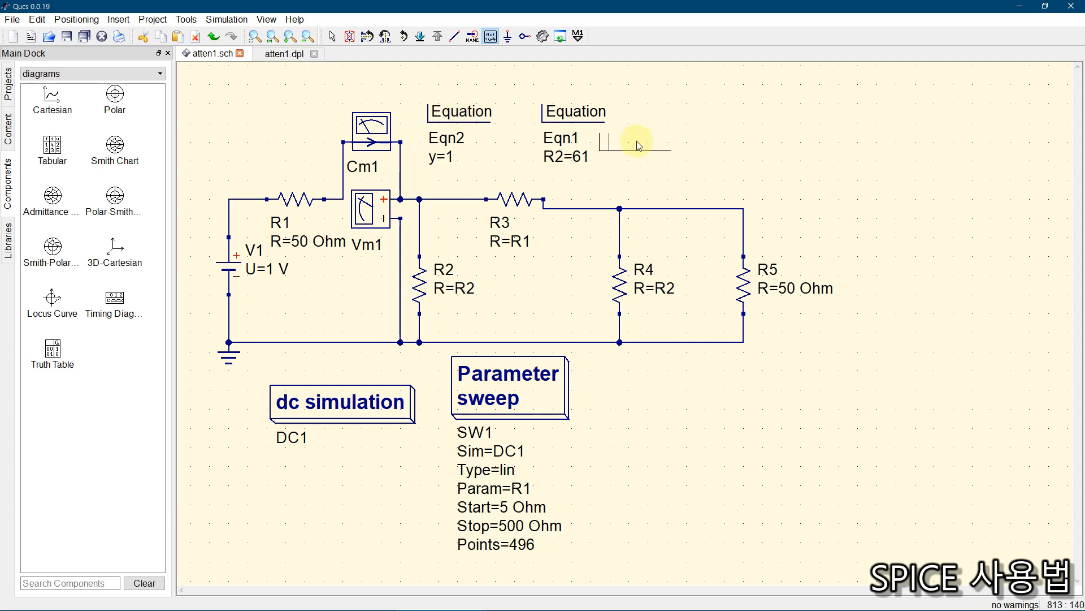
pyautogui.press('Escape')
pyautogui.moveTo(461, 125)
pyautogui.mouseDown()
pyautogui.moveTo(474, 111)
pyautogui.moveTo(471, 124)
pyautogui.mouseUp()
pyautogui.click(691, 146)
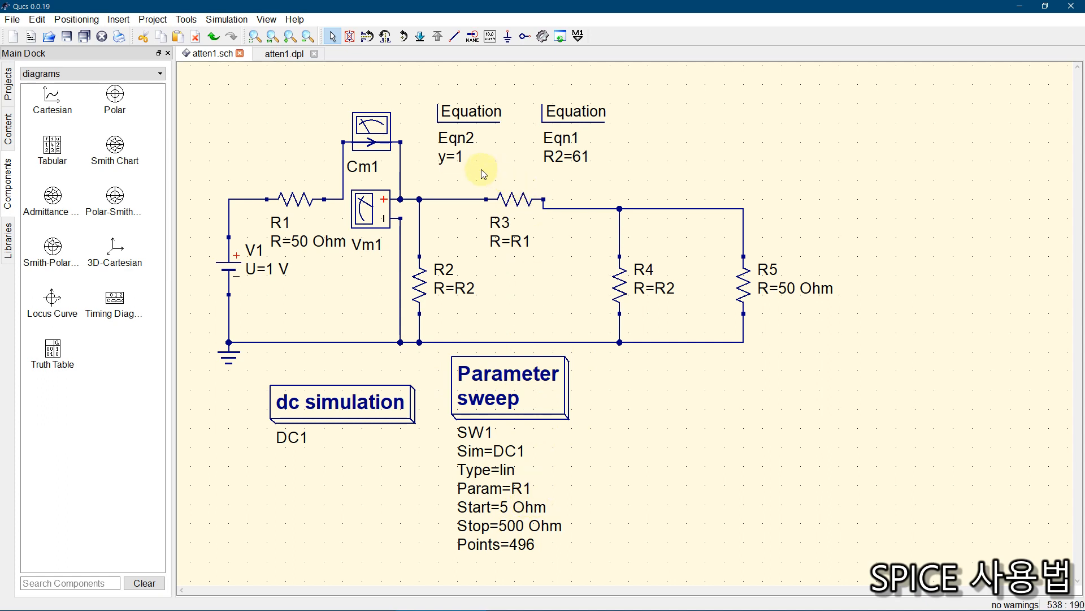
# Step: Rename variable y in the new equation block as R1 and set its value to 247
pyautogui.doubleClick(472, 113)
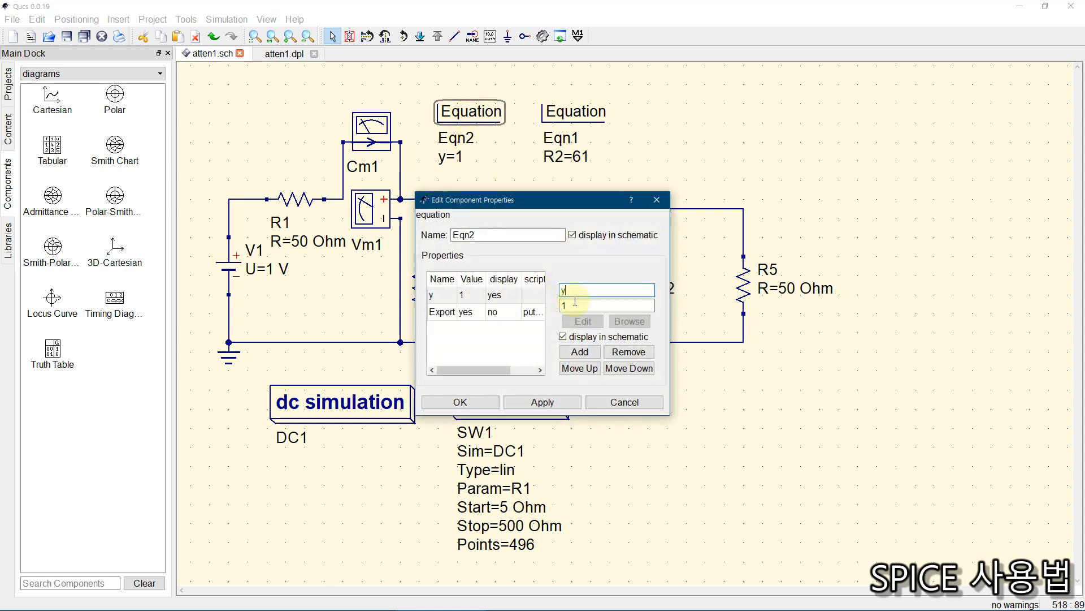
pyautogui.write('R1')
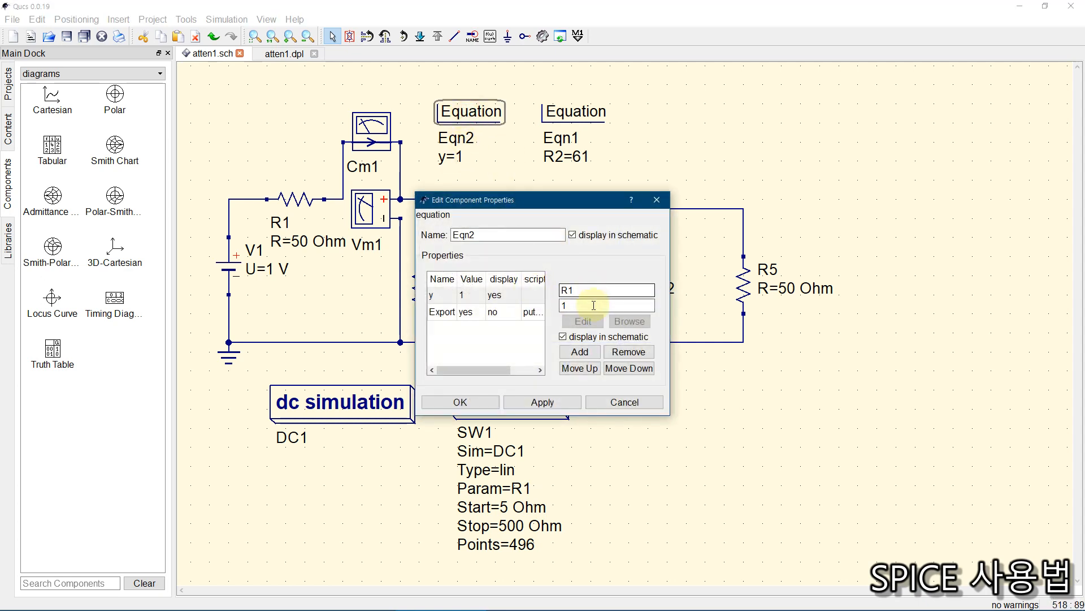
pyautogui.press('Tab')
pyautogui.write('247')
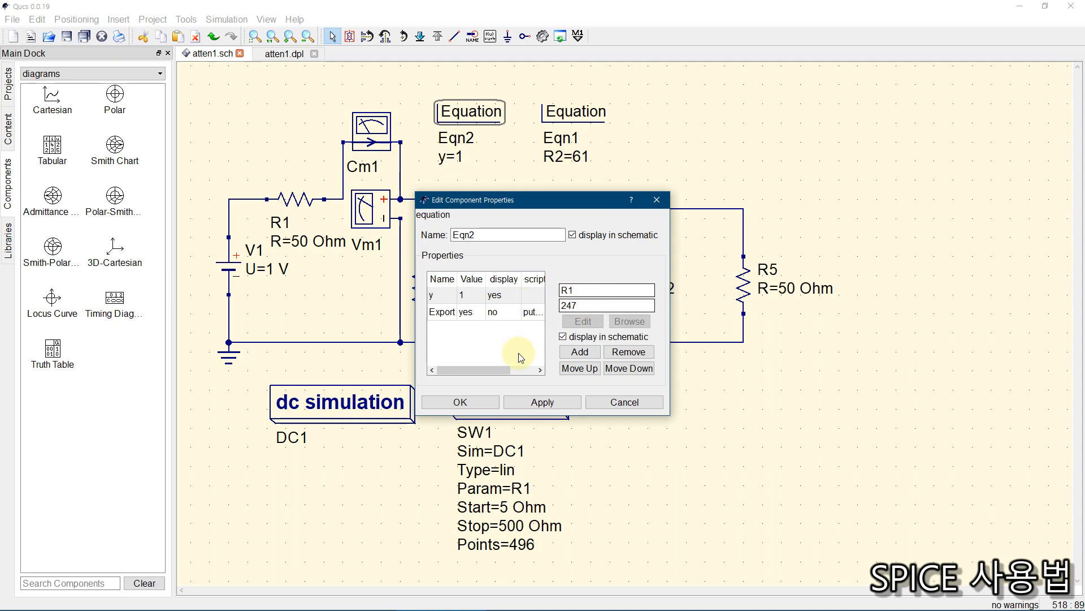
pyautogui.click(460, 401)
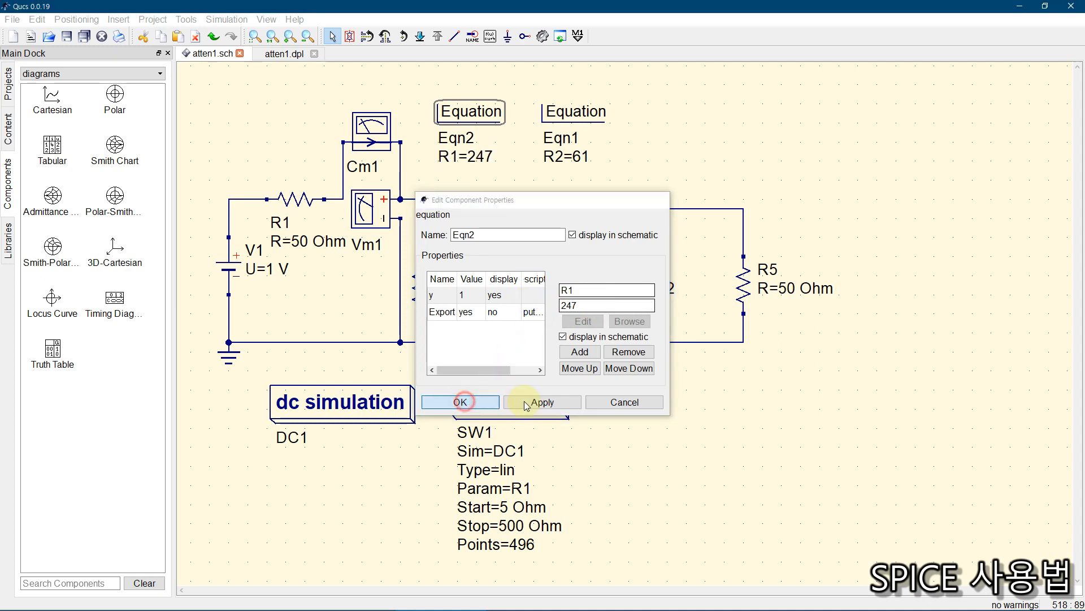
pyautogui.click(697, 426)
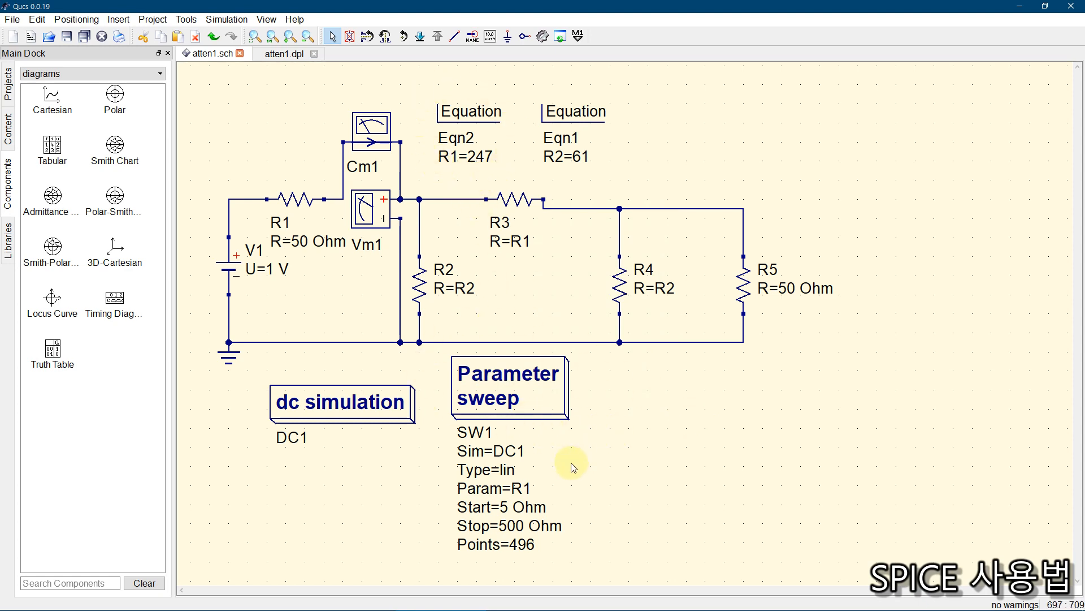
# Step: Deactivate the equation block that defines R1=247 and rerun the simulation
pyautogui.click(478, 113)
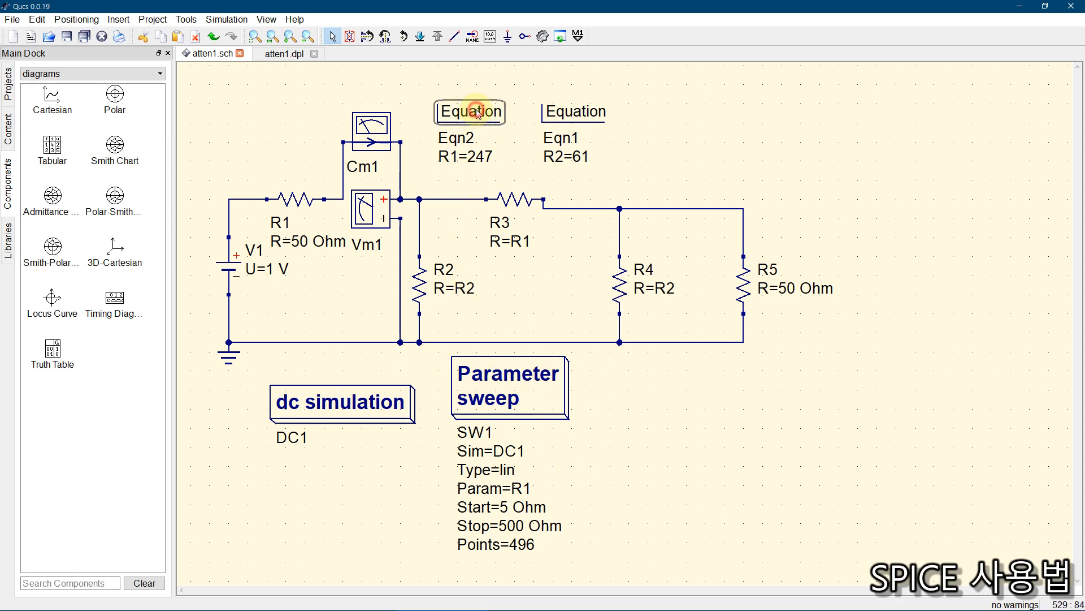
pyautogui.click(351, 37)
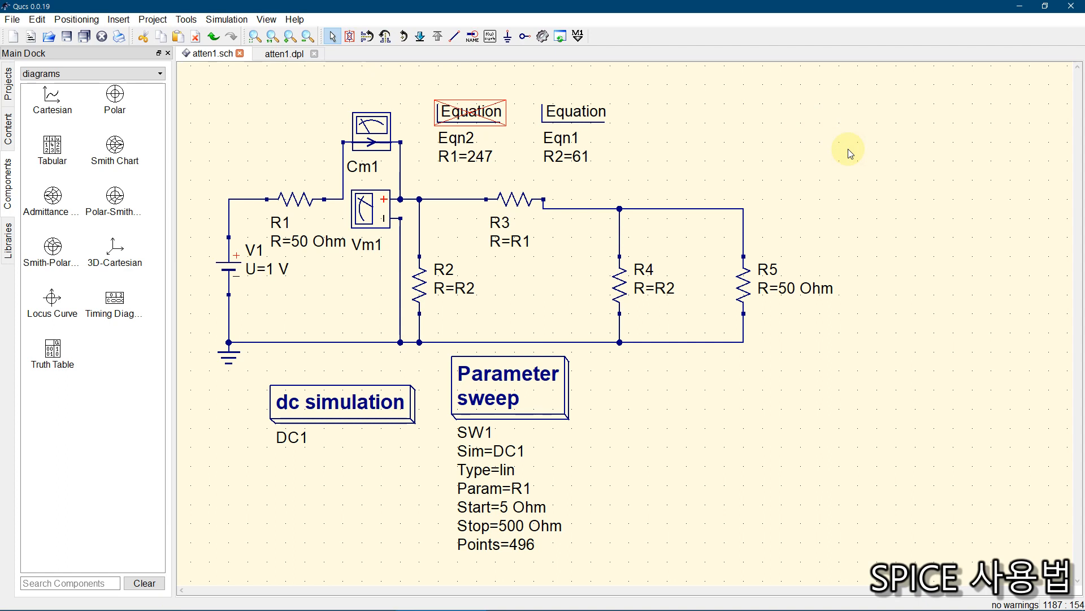
pyautogui.click(541, 36)
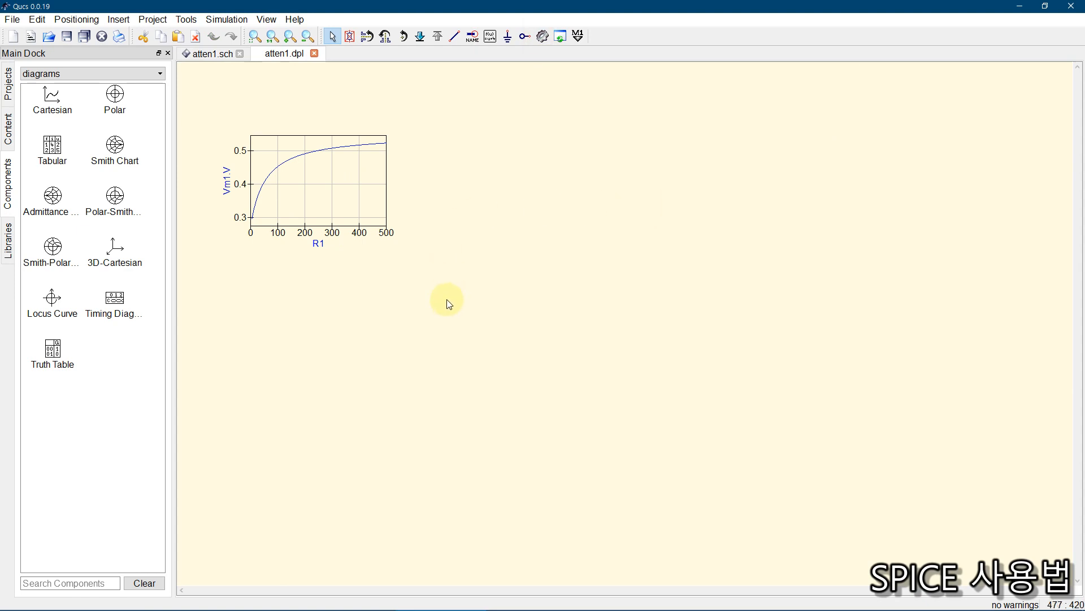
# Step: Replace the existing diagram in atten1.dpl with a new Cartesian diagram plotting Vm1.V from the atten1 dataset
pyautogui.click(304, 199)
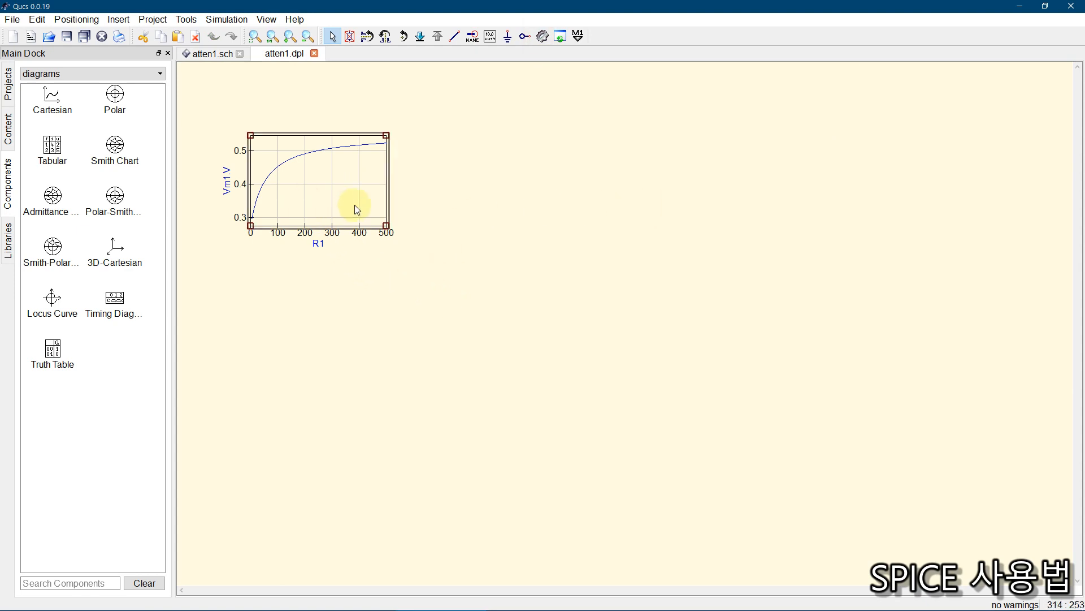
pyautogui.press('Delete')
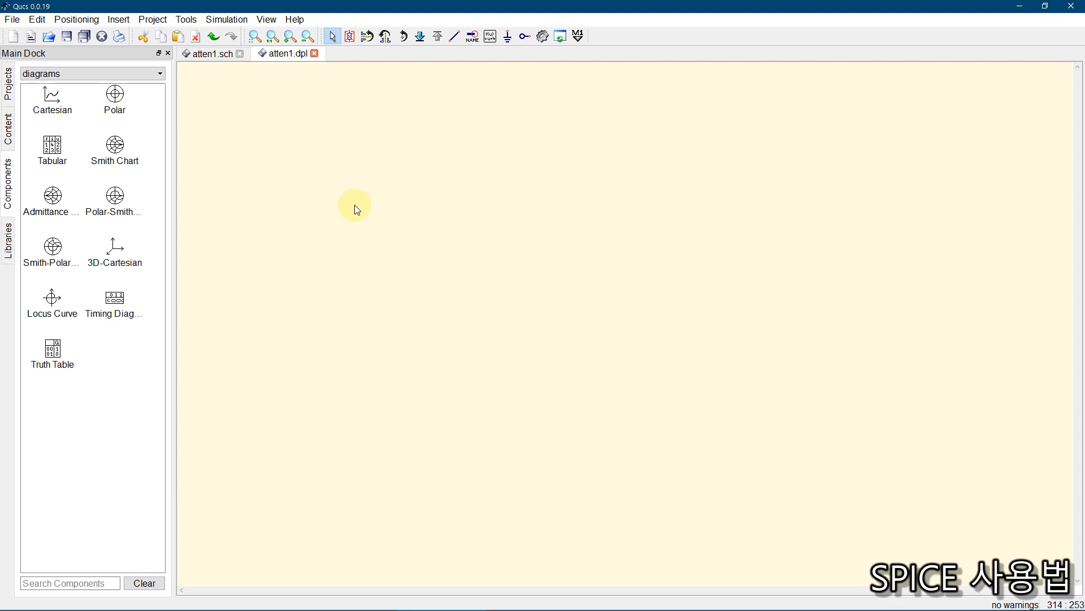
pyautogui.click(49, 101)
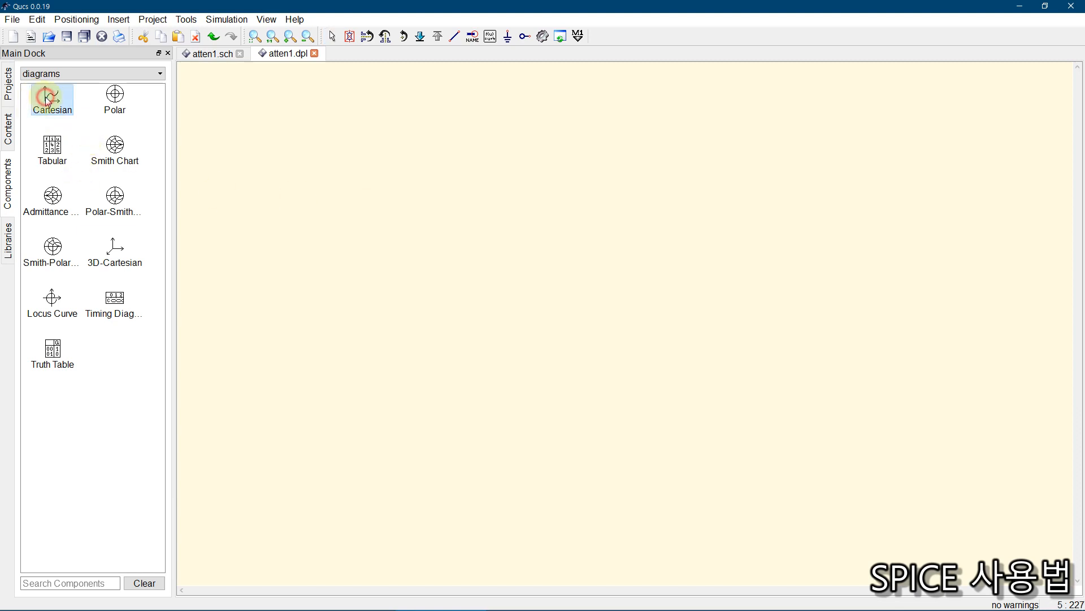
pyautogui.click(221, 181)
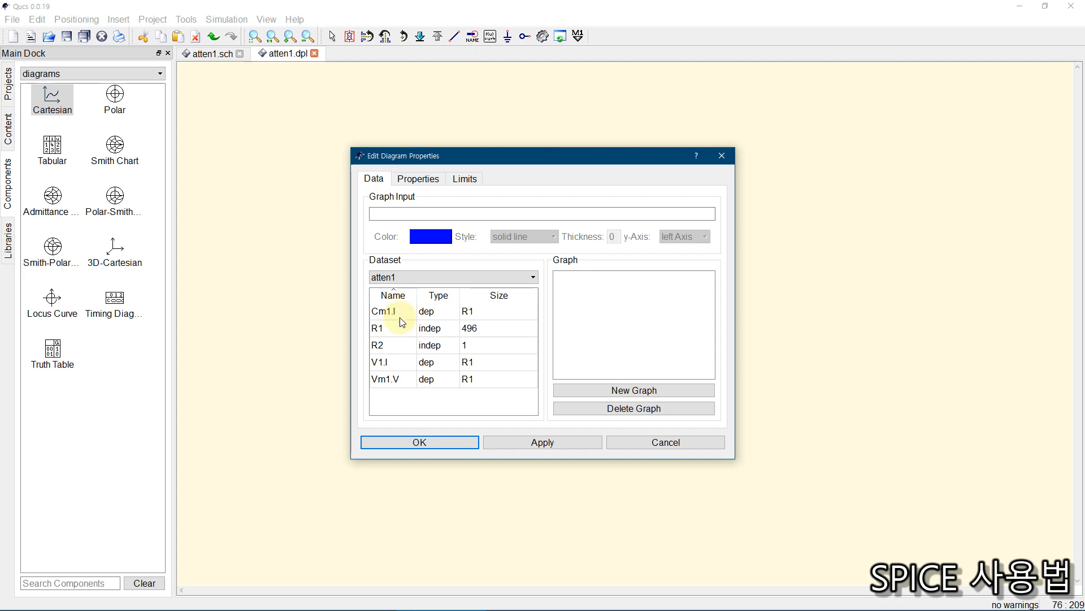
pyautogui.click(388, 383)
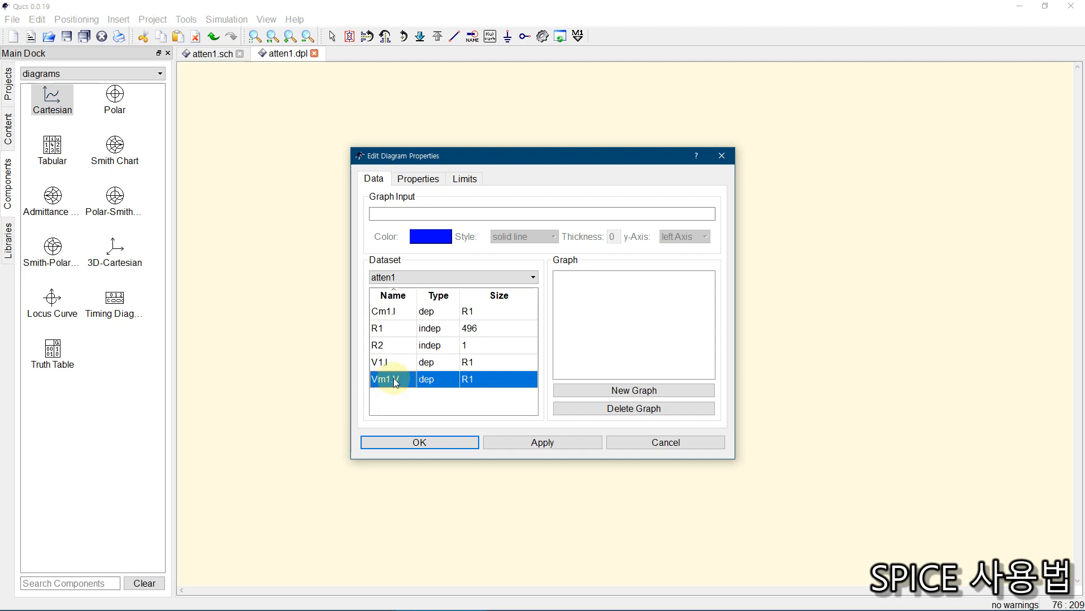
pyautogui.doubleClick(394, 378)
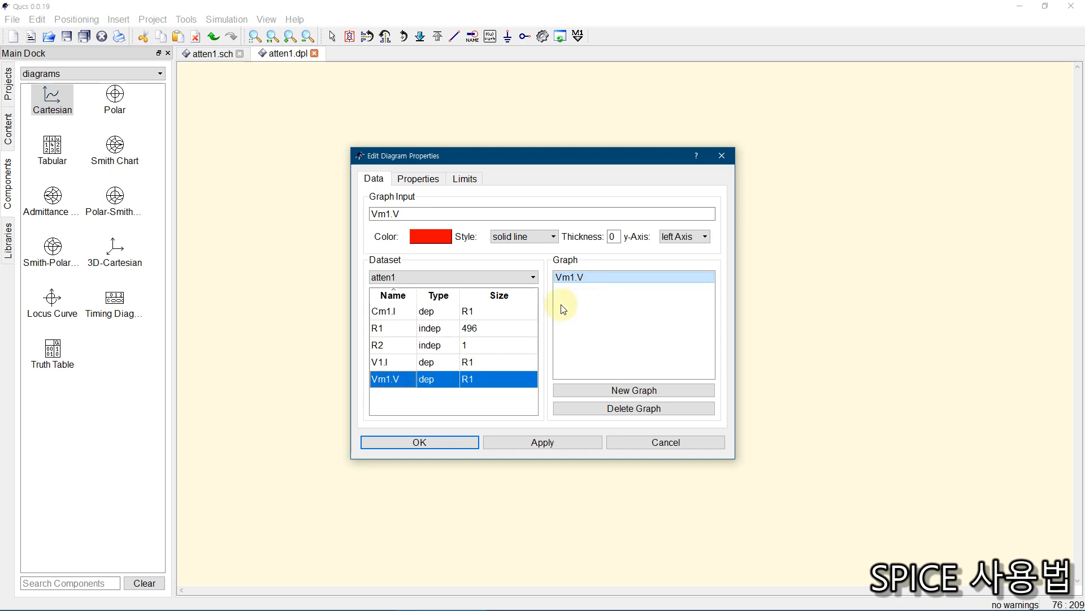
pyautogui.click(425, 442)
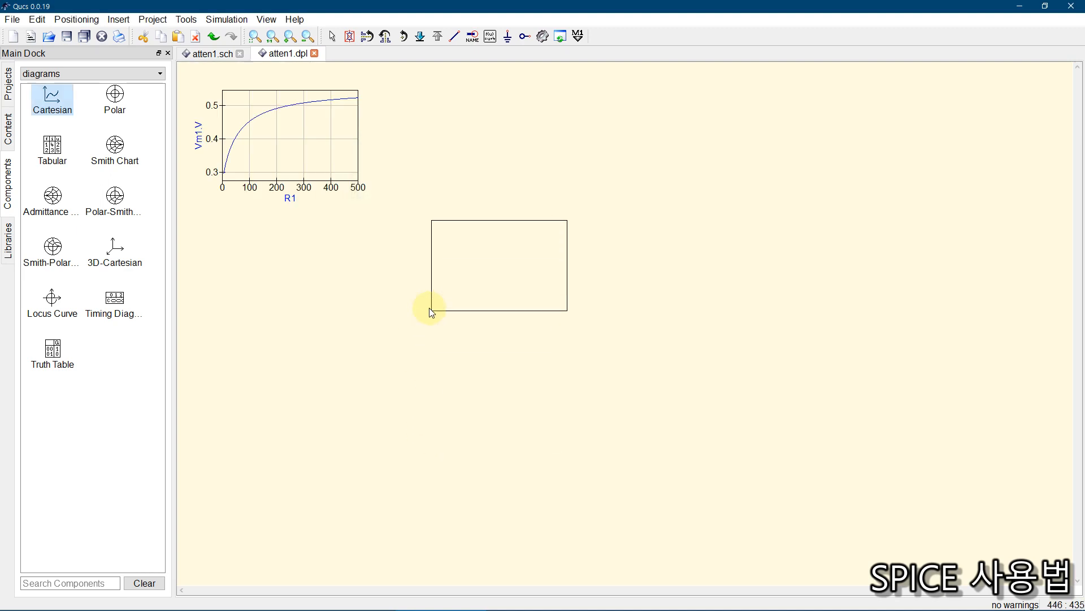
pyautogui.press('Escape')
# Step: Enlarge the Vm1.V diagram to more than twice its width and height, keeping its upper-left corner fixed
pyautogui.click(304, 150)
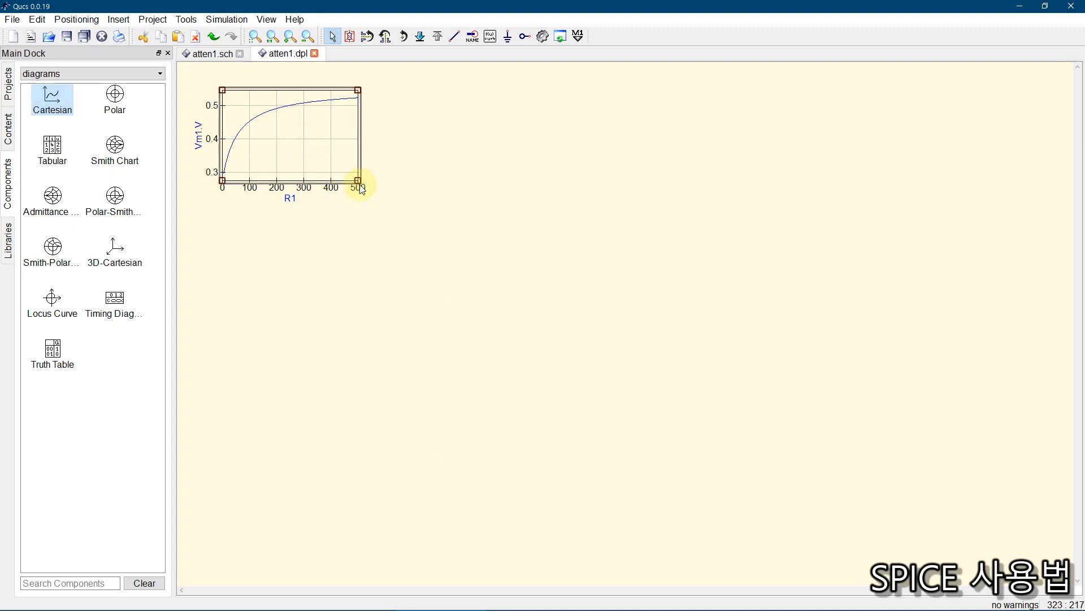
pyautogui.moveTo(359, 185); pyautogui.dragTo(523, 326)
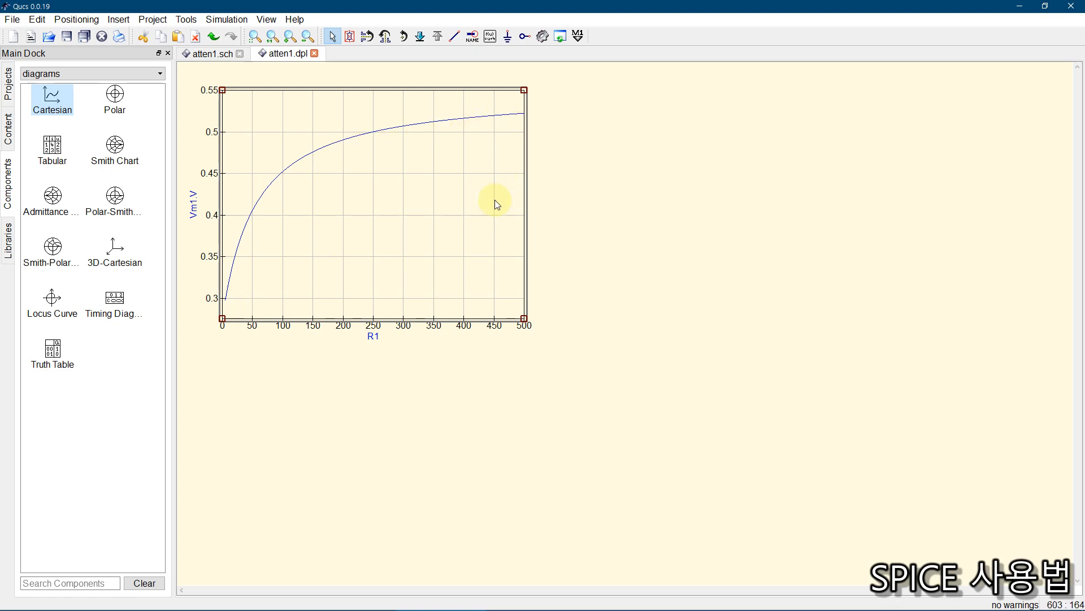
# Step: Add a second Cartesian diagram beside the Vm1.V plot, showing Cm1.I from the atten1 dataset
pyautogui.click(52, 99)
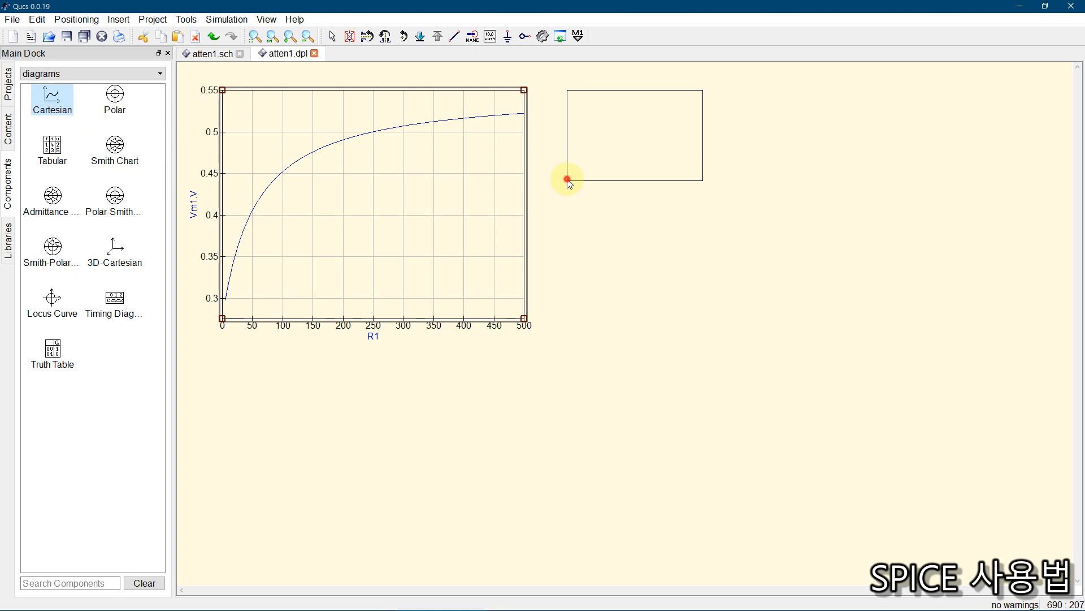
pyautogui.click(567, 180)
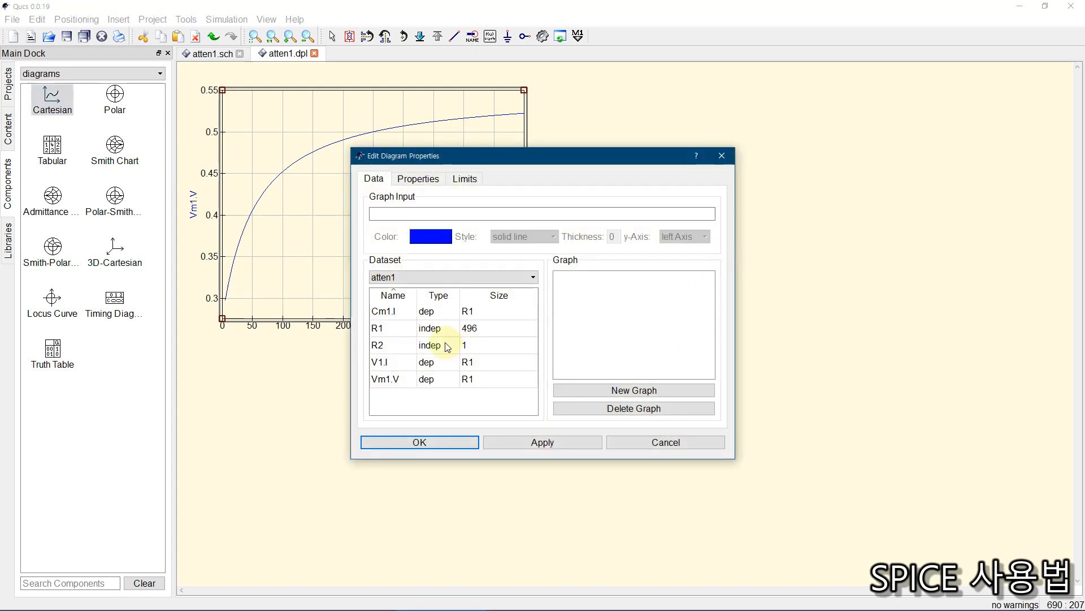
pyautogui.doubleClick(393, 312)
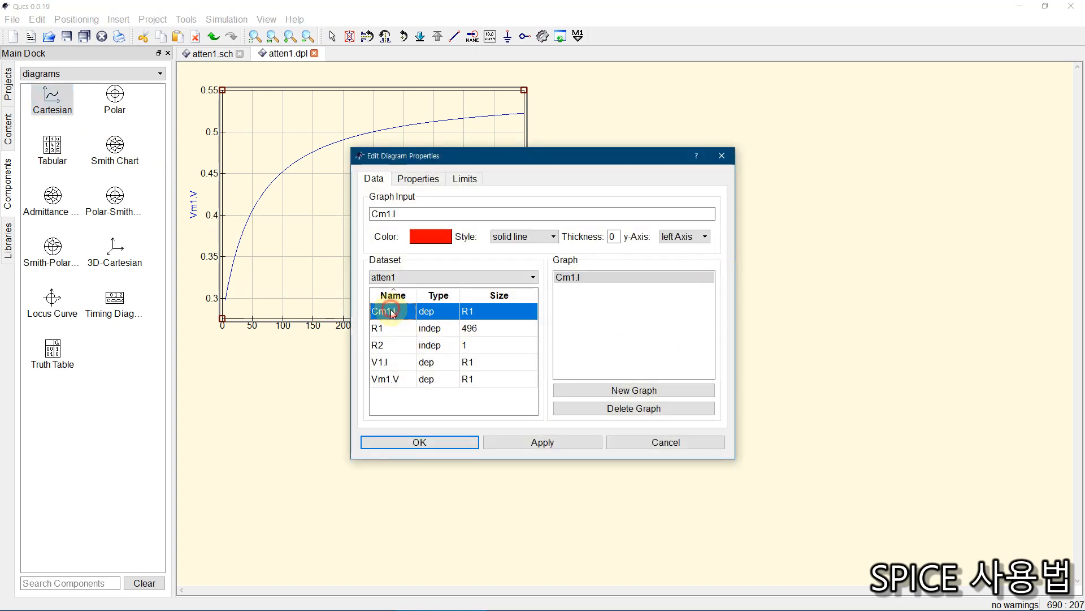
pyautogui.click(426, 441)
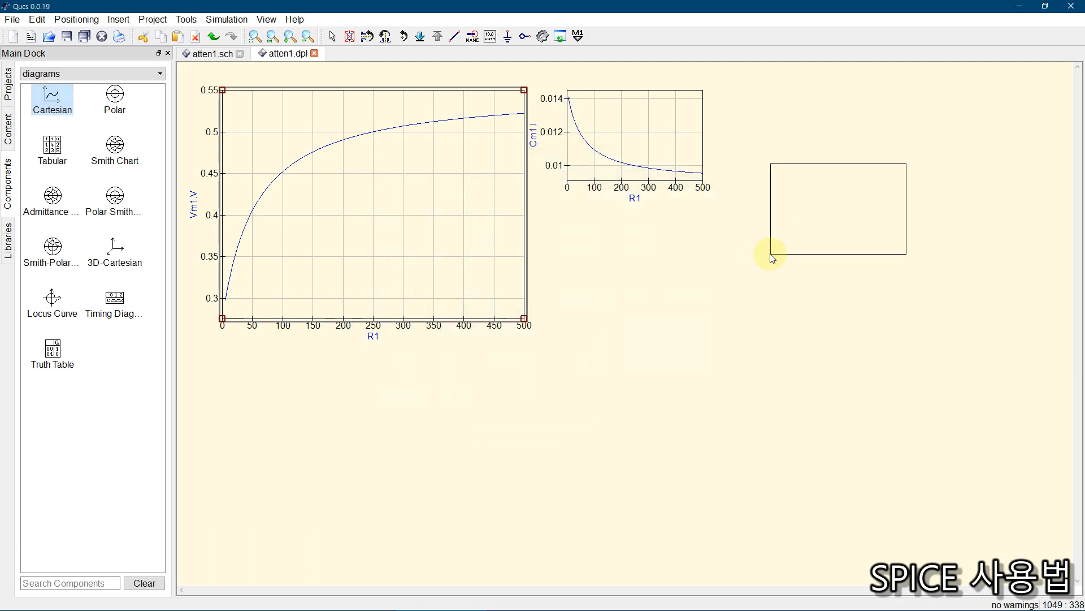
pyautogui.press('Escape')
# Step: Enlarge the Cm1.I diagram to slightly more than the size of the Vm1.V plot
pyautogui.click(665, 170)
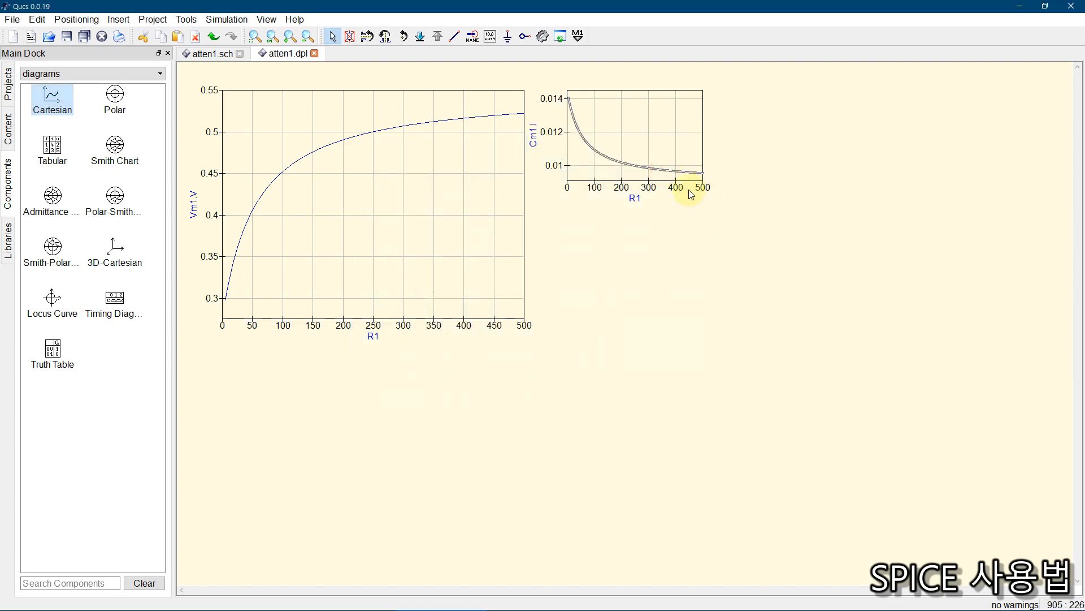
pyautogui.click(702, 180)
pyautogui.moveTo(702, 180); pyautogui.dragTo(908, 333)
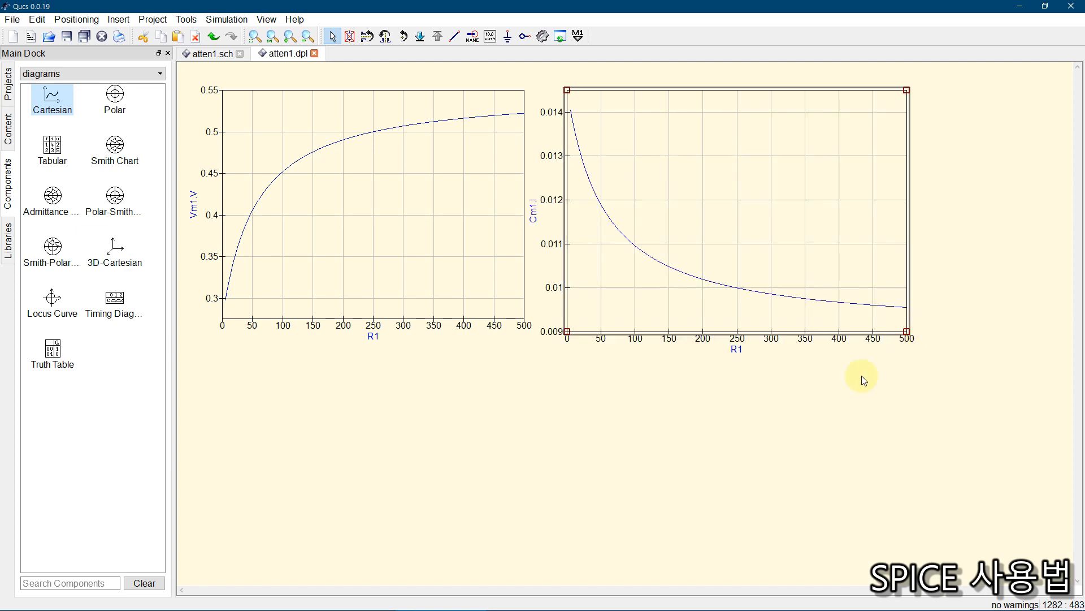
pyautogui.click(812, 433)
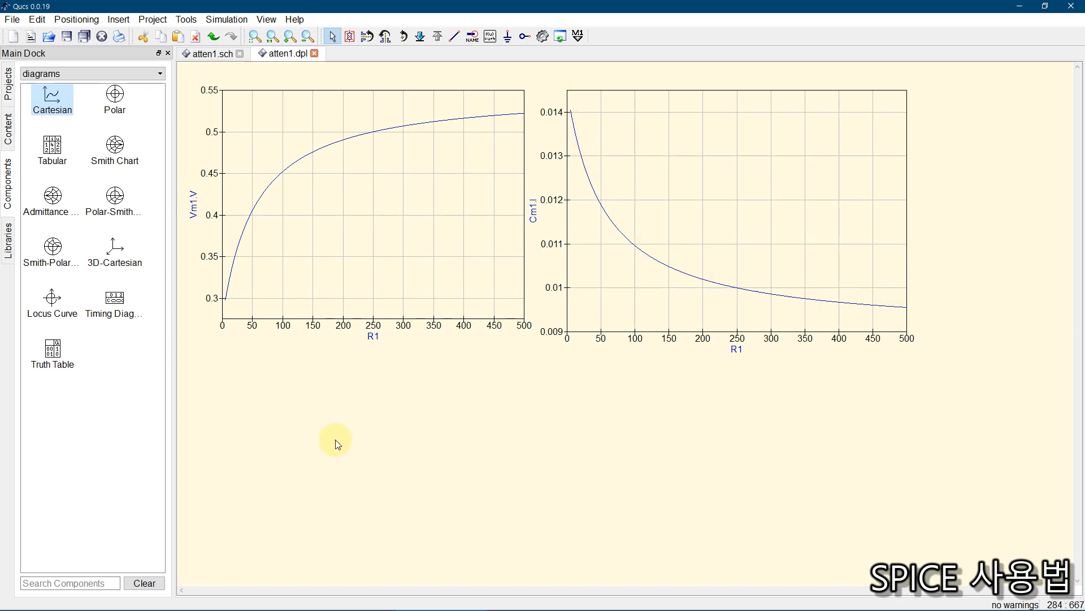
# Step: Add a tabular diagram beneath the Vm1.V plot, listing Vm1.V from the atten1 dataset
pyautogui.scroll(-3, 396, 410)
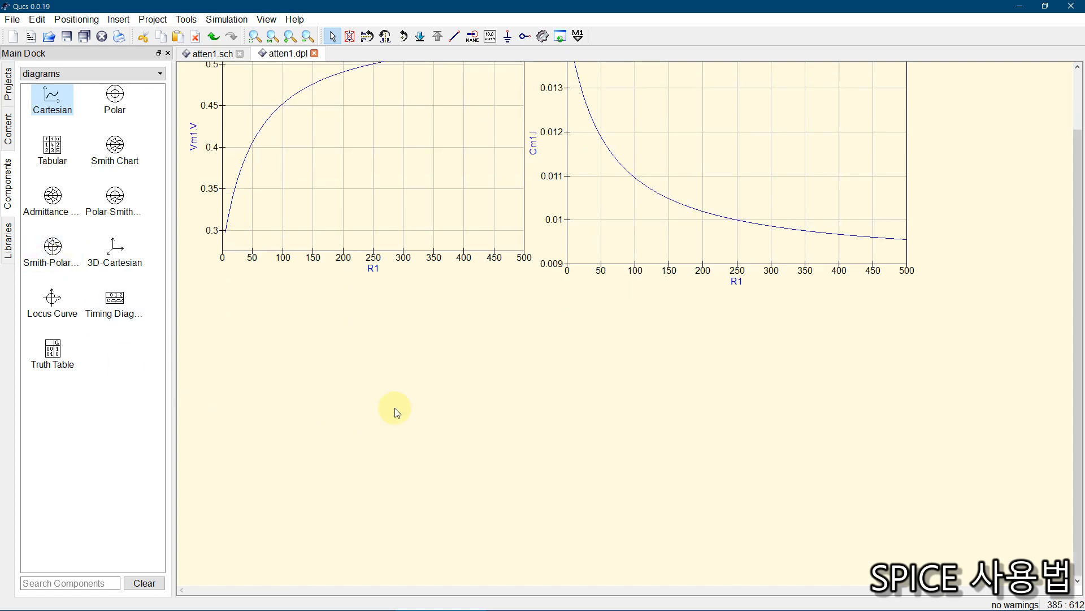
pyautogui.click(51, 146)
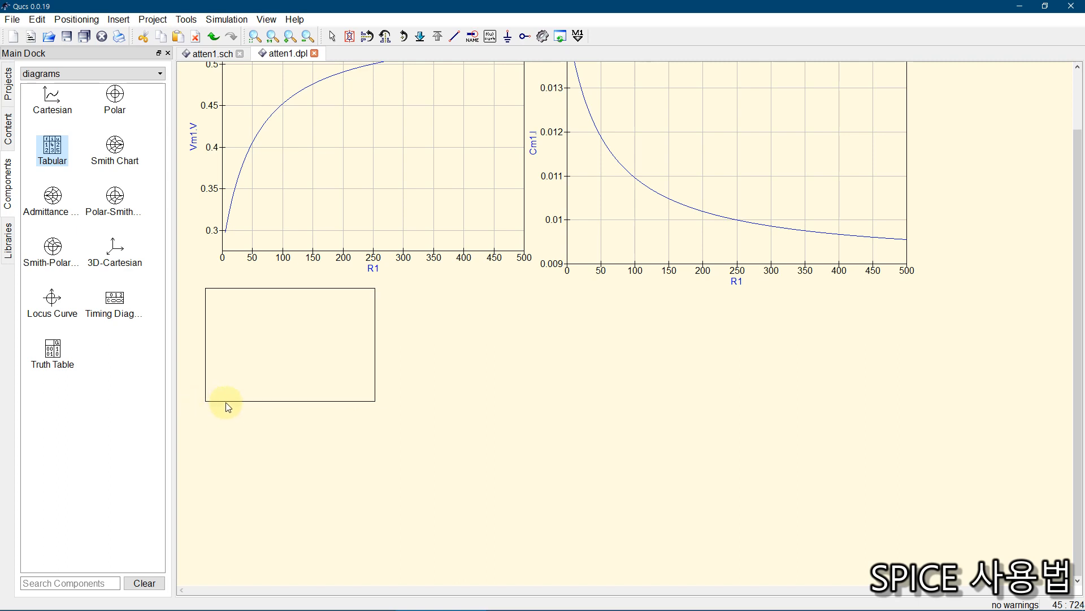
pyautogui.click(228, 407)
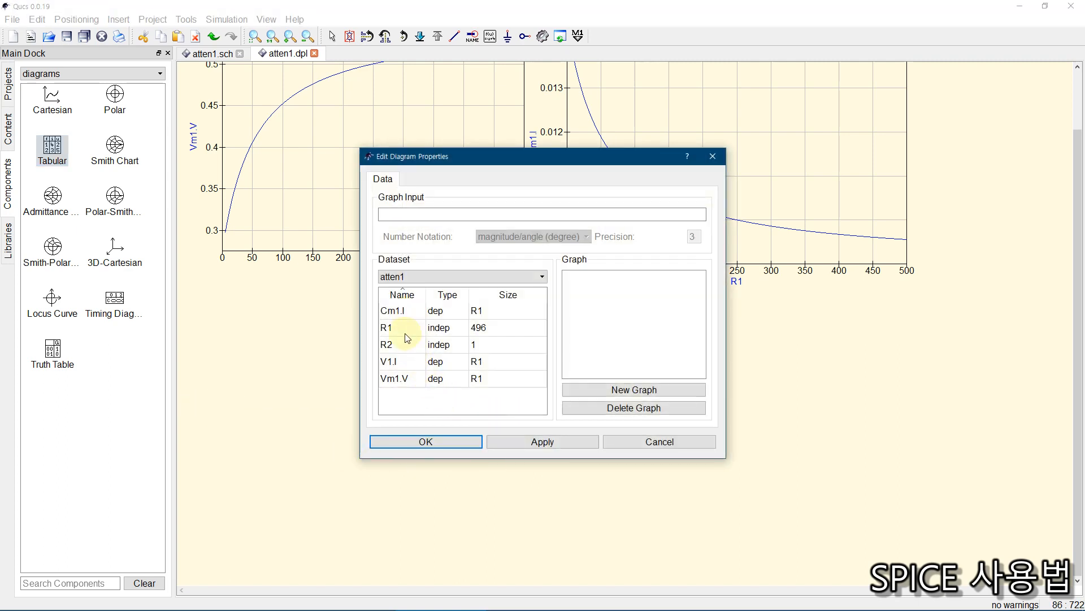
pyautogui.doubleClick(396, 378)
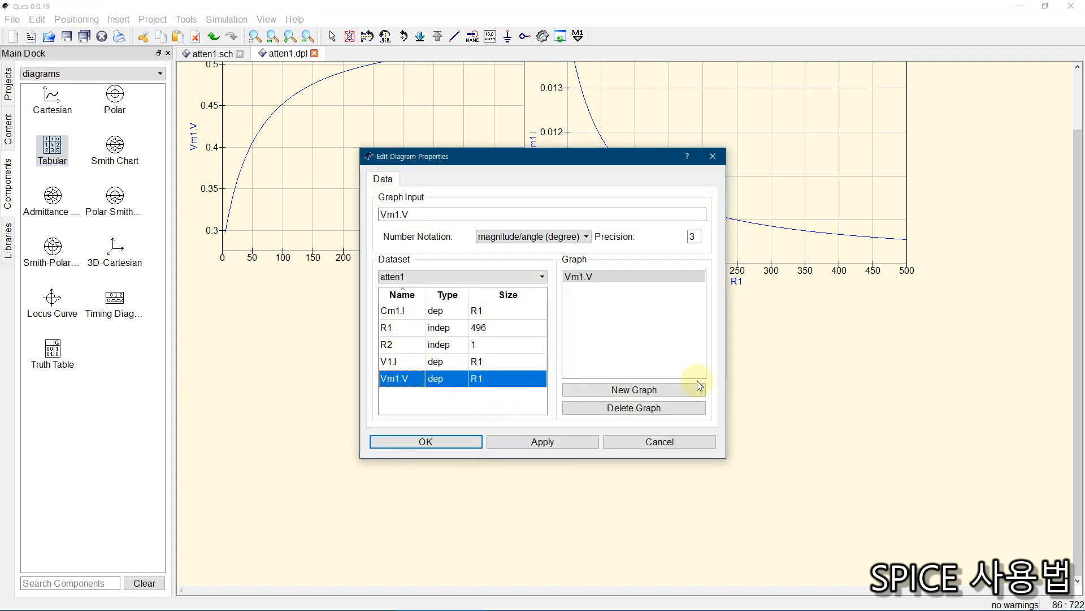
pyautogui.click(432, 441)
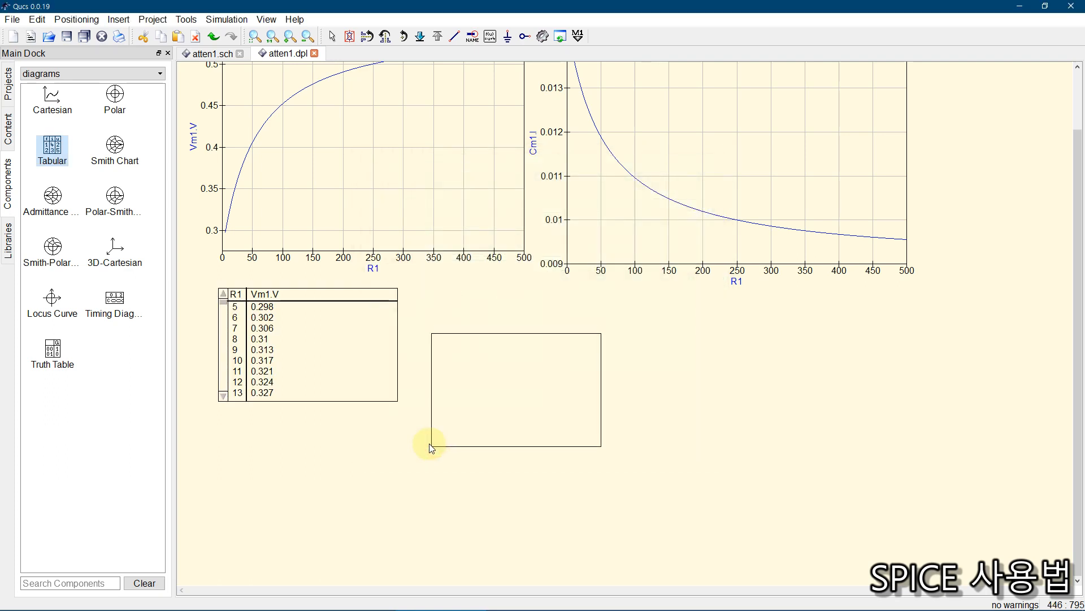
pyautogui.press('Escape')
# Step: Enlarge the Vm1.V table to more than twice its height and somewhat wider, and add Cm1.I as another column
pyautogui.click(400, 402)
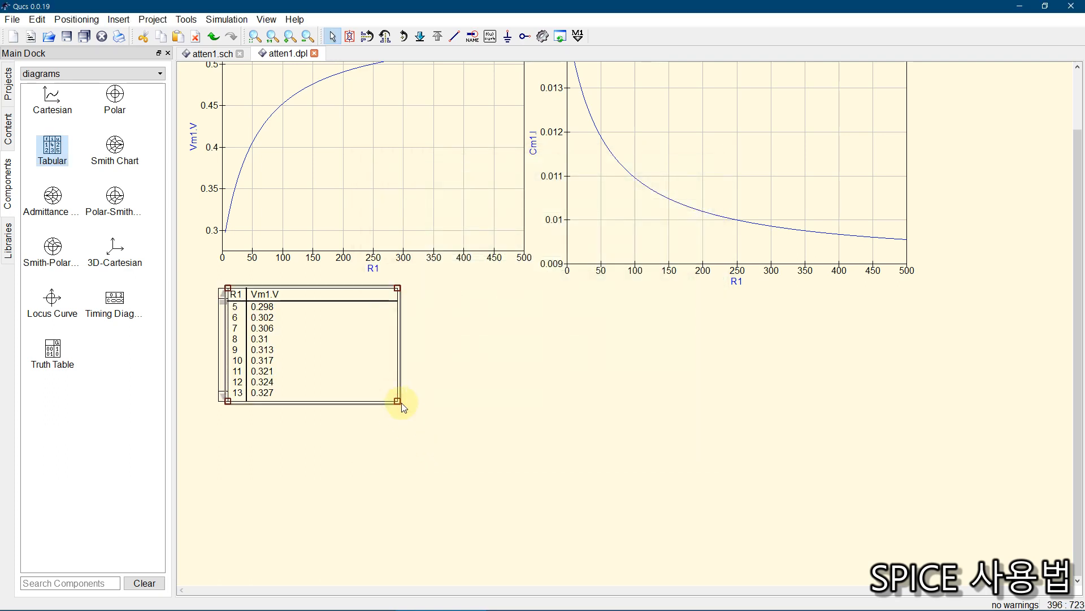
pyautogui.moveTo(399, 400); pyautogui.dragTo(471, 563)
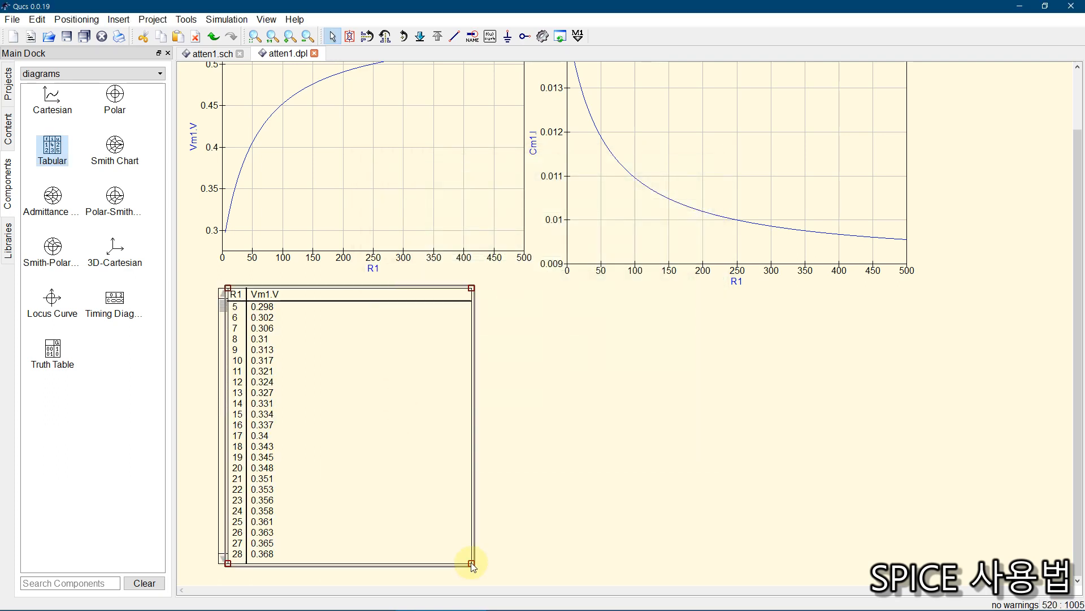
pyautogui.doubleClick(371, 415)
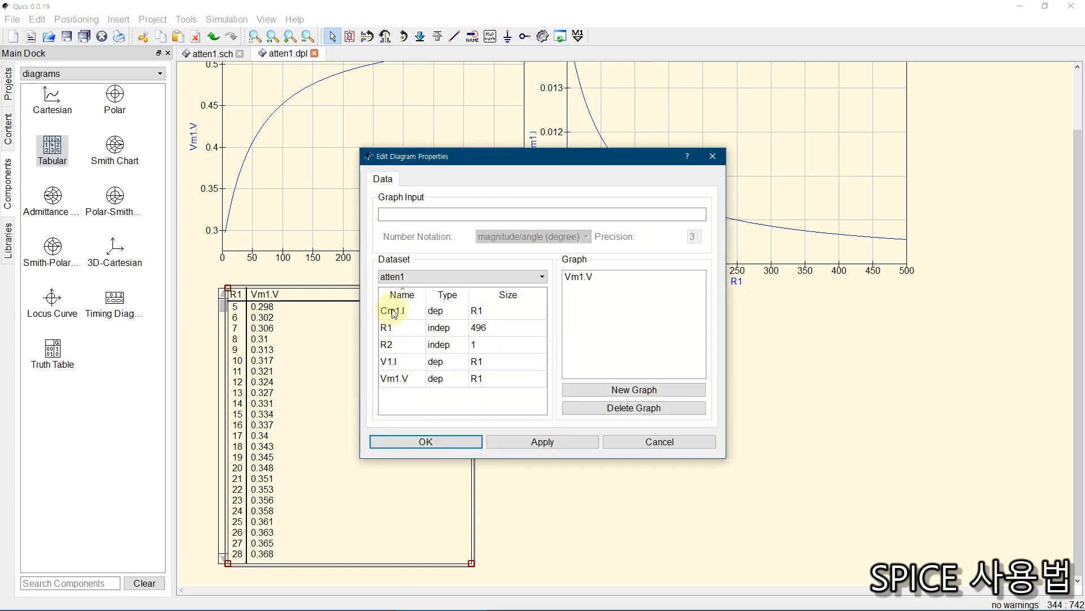
pyautogui.doubleClick(394, 313)
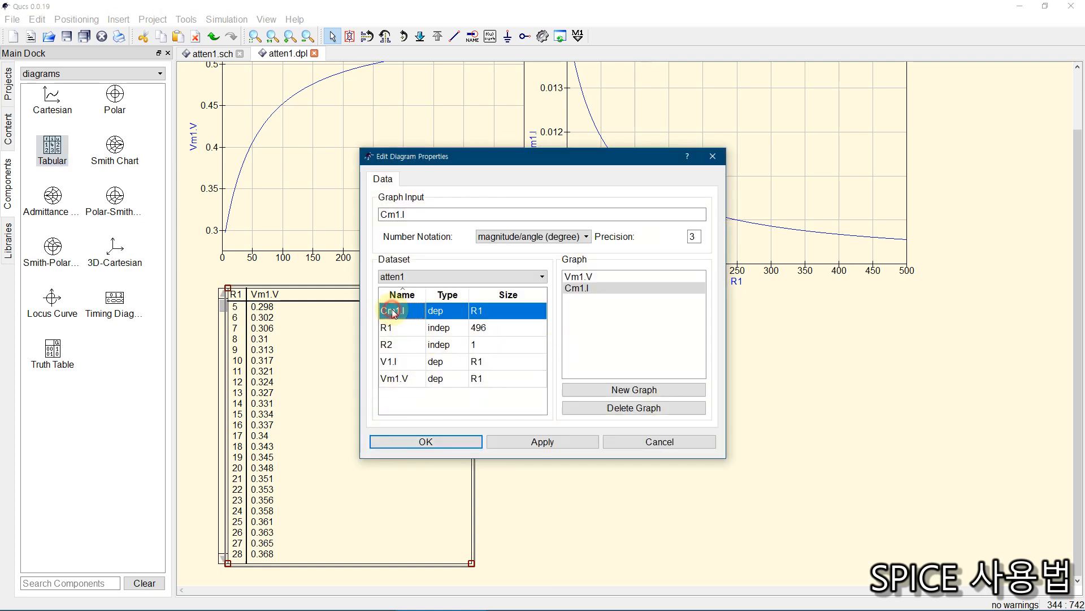
pyautogui.click(426, 440)
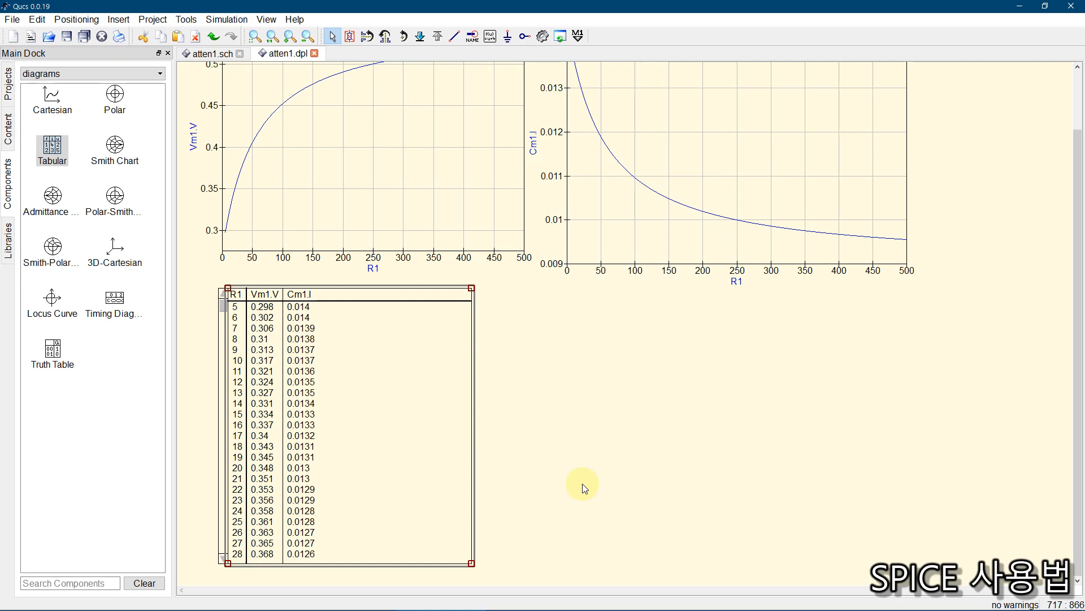
# Step: Return to the atten1 schematic, bring up Microsoft Whiteboard beside it, and circle Rin on the circuit drawing in red
pyautogui.click(213, 55)
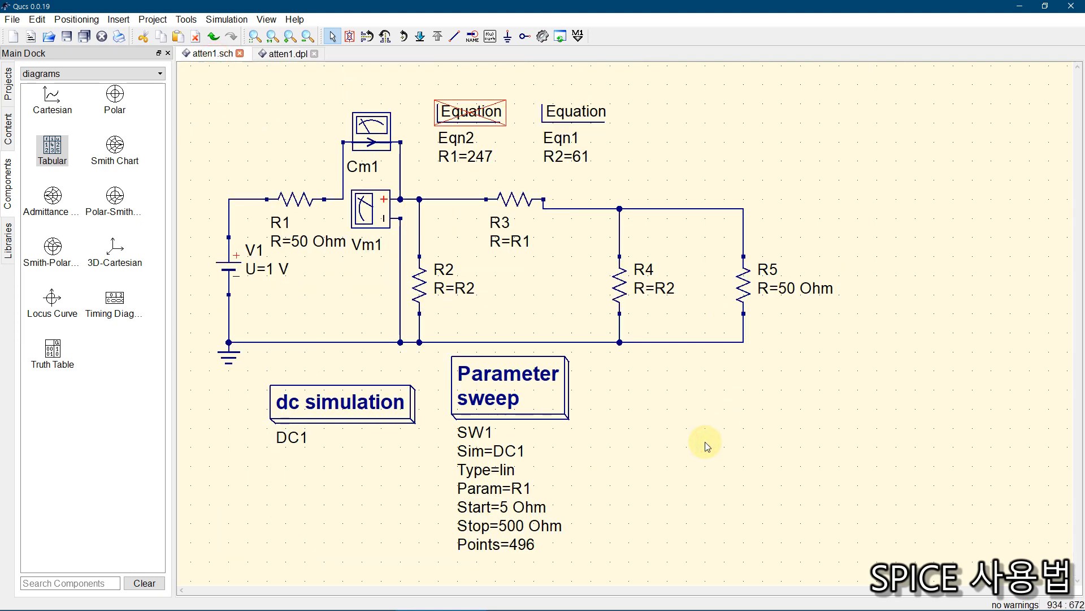
pyautogui.moveTo(583, 607)
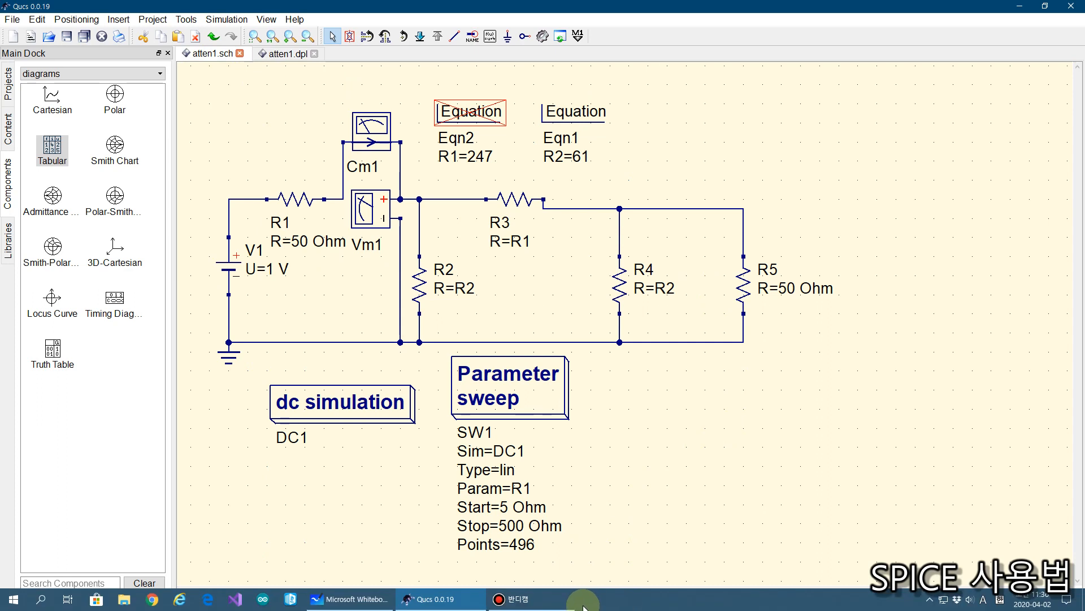
pyautogui.click(351, 598)
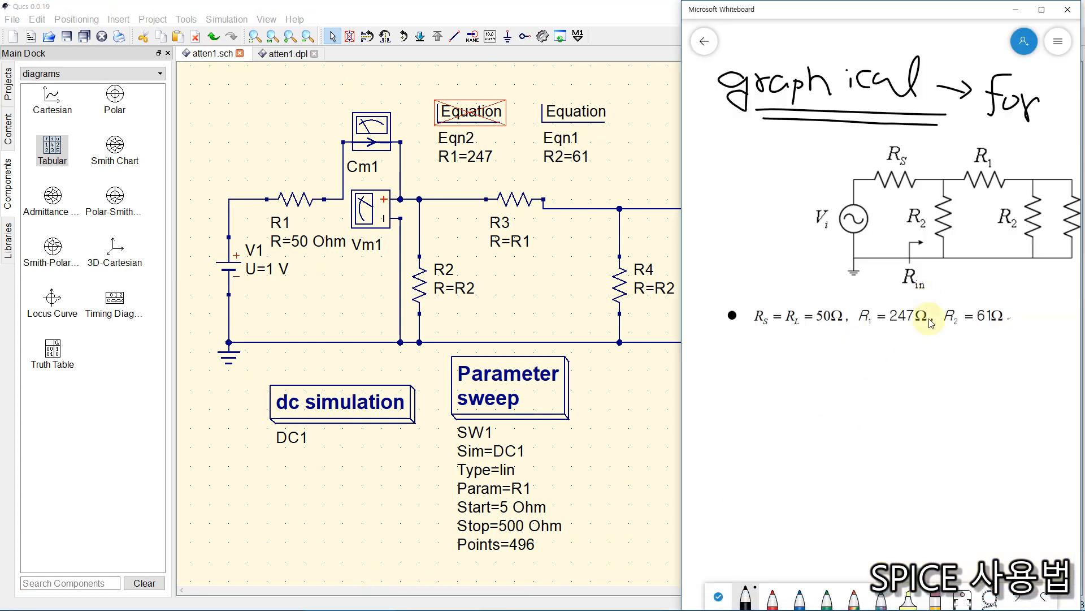
pyautogui.click(772, 597)
pyautogui.moveTo(907, 297)
pyautogui.mouseDown()
pyautogui.moveTo(962, 282)
pyautogui.moveTo(930, 298)
pyautogui.mouseUp()
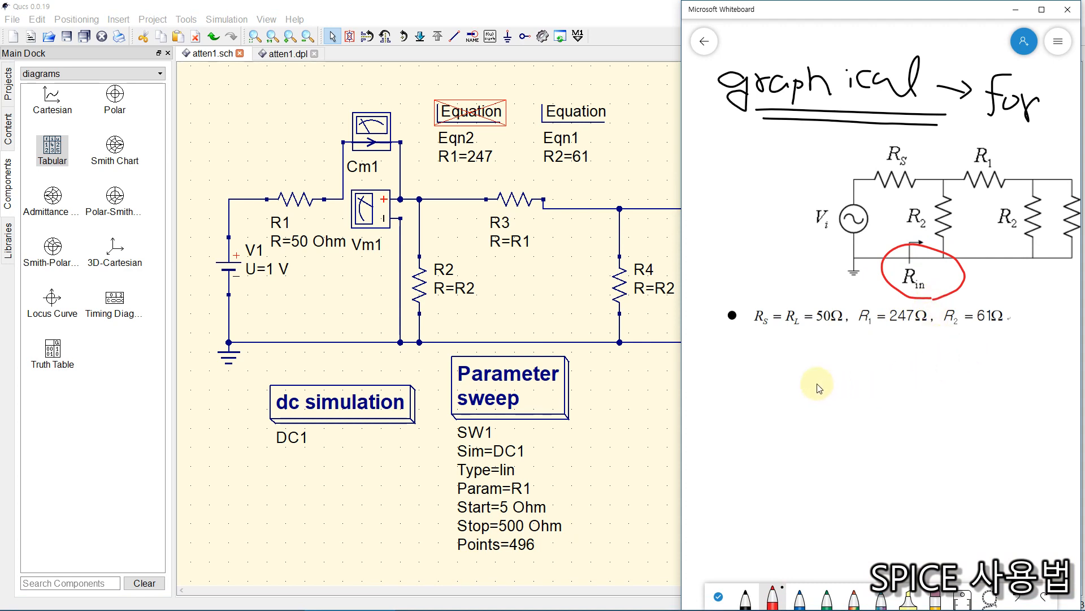
# Step: Write Rin = V/I in red below the resistor values on the whiteboard and circle both V and I
pyautogui.moveTo(750, 366)
pyautogui.mouseDown()
pyautogui.moveTo(752, 395)
pyautogui.moveTo(760, 383)
pyautogui.moveTo(801, 392)
pyautogui.mouseUp()
pyautogui.click(782, 378)
pyautogui.moveTo(810, 378)
pyautogui.mouseDown()
pyautogui.moveTo(865, 361)
pyautogui.moveTo(864, 404)
pyautogui.mouseUp()
pyautogui.moveTo(855, 403)
pyautogui.mouseDown()
pyautogui.moveTo(855, 421)
pyautogui.moveTo(866, 420)
pyautogui.mouseUp()
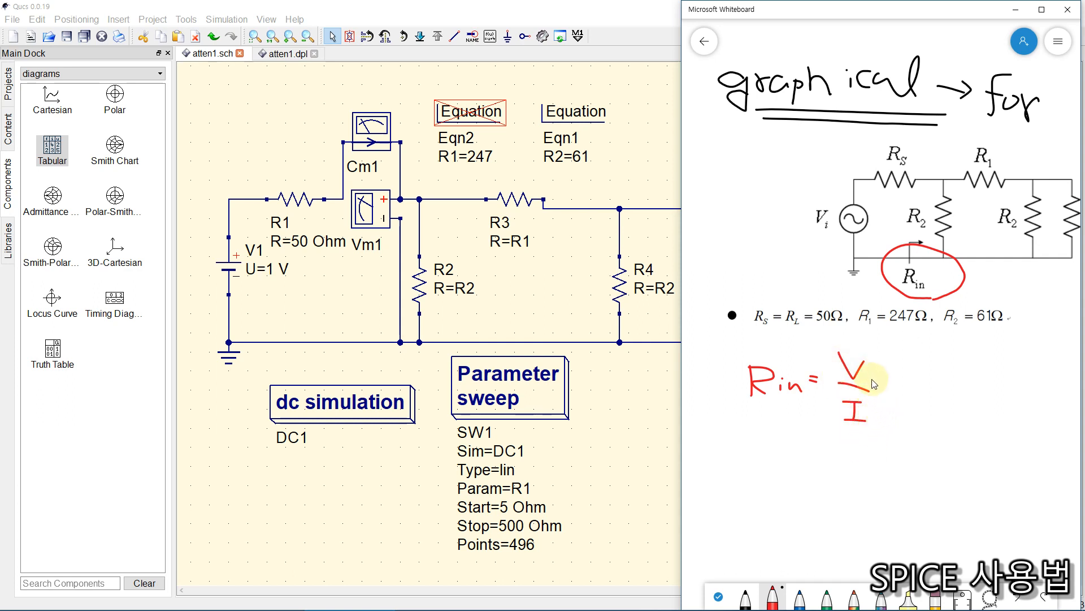
pyautogui.moveTo(865, 389)
pyautogui.mouseDown()
pyautogui.moveTo(857, 339)
pyautogui.moveTo(875, 372)
pyautogui.mouseUp()
pyautogui.moveTo(873, 436)
pyautogui.mouseDown()
pyautogui.moveTo(841, 421)
pyautogui.moveTo(882, 404)
pyautogui.moveTo(880, 435)
pyautogui.mouseUp()
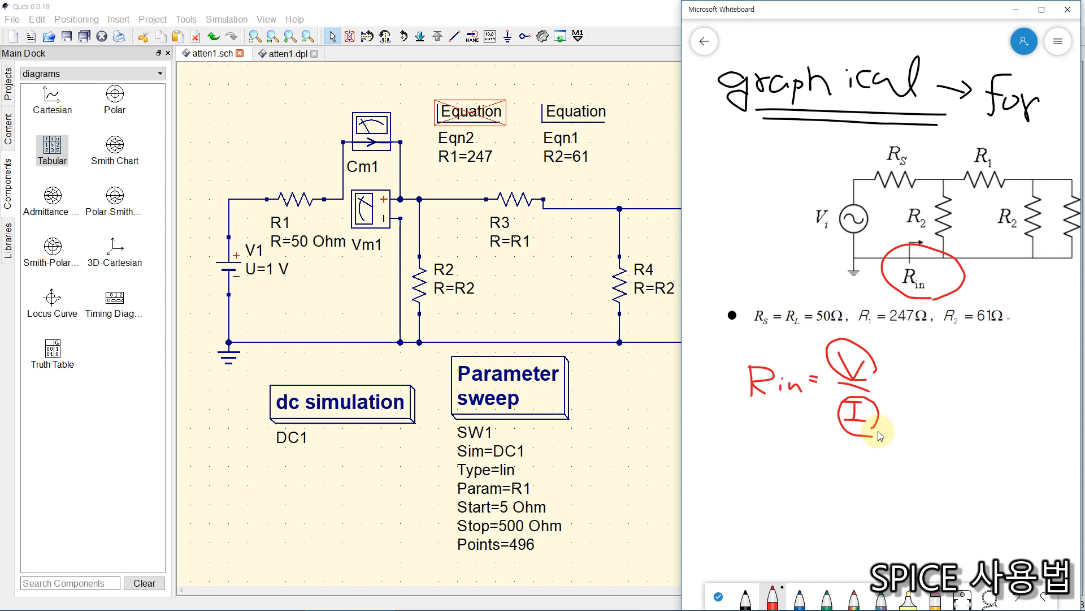
# Step: Switch back to Qucs and place one new equation block beside Eqn1 in the atten1 schematic
pyautogui.click(616, 418)
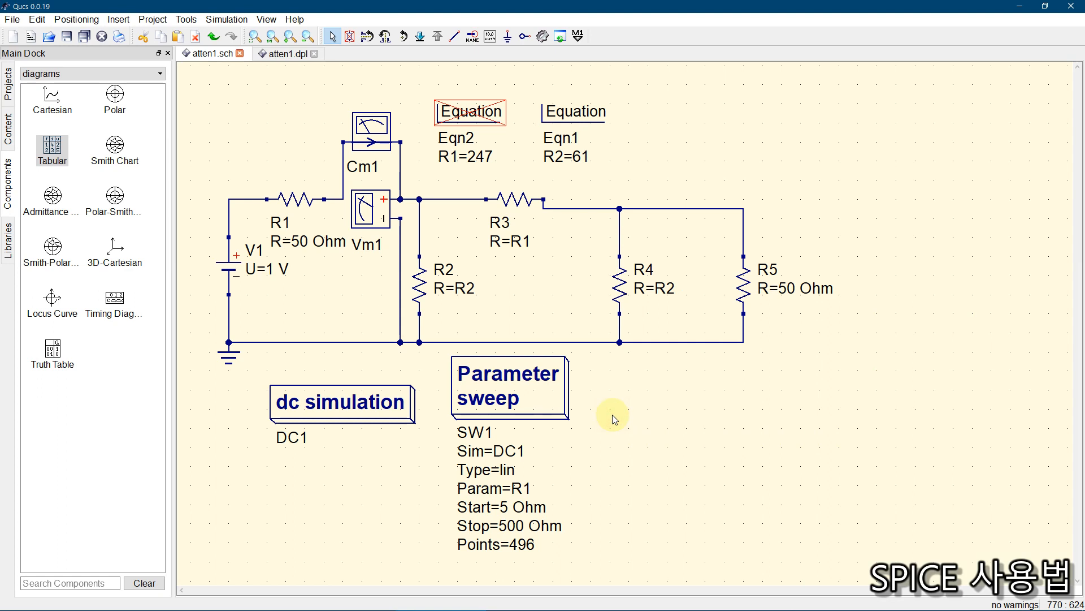
pyautogui.click(490, 36)
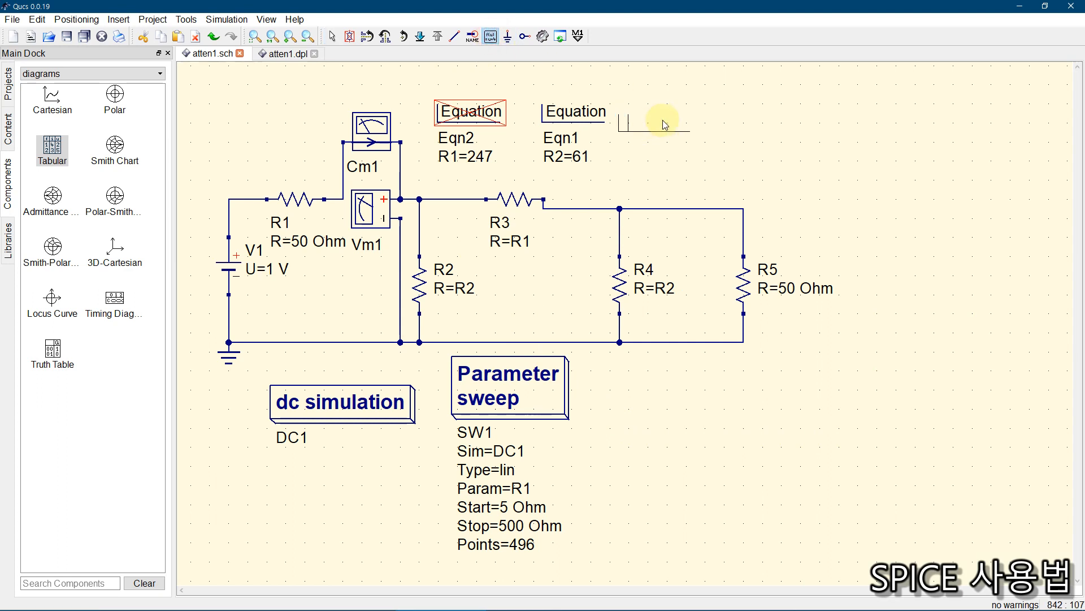
pyautogui.click(683, 119)
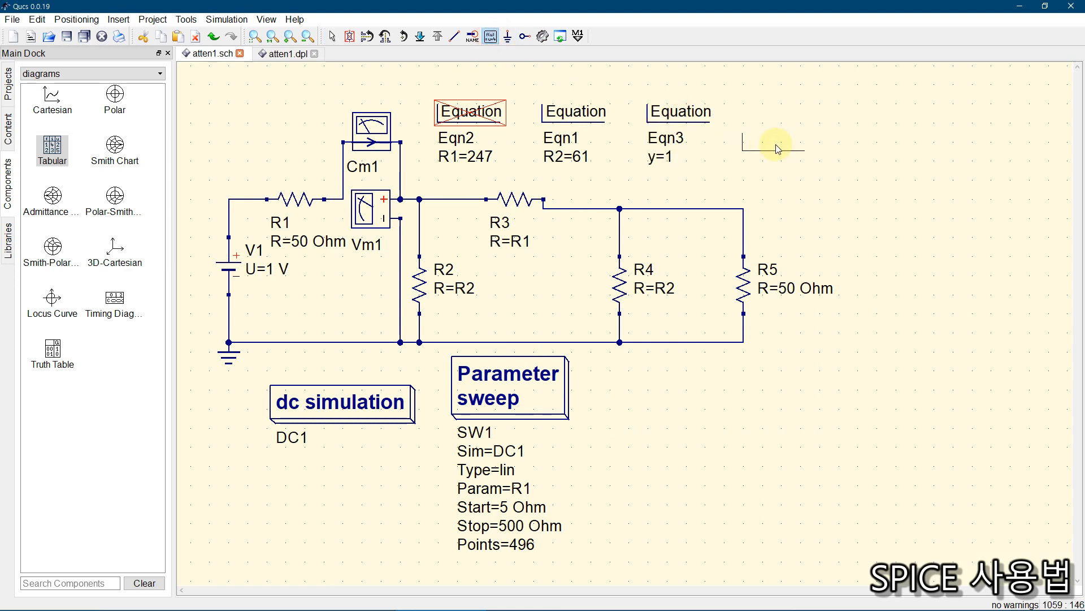
pyautogui.press('Escape')
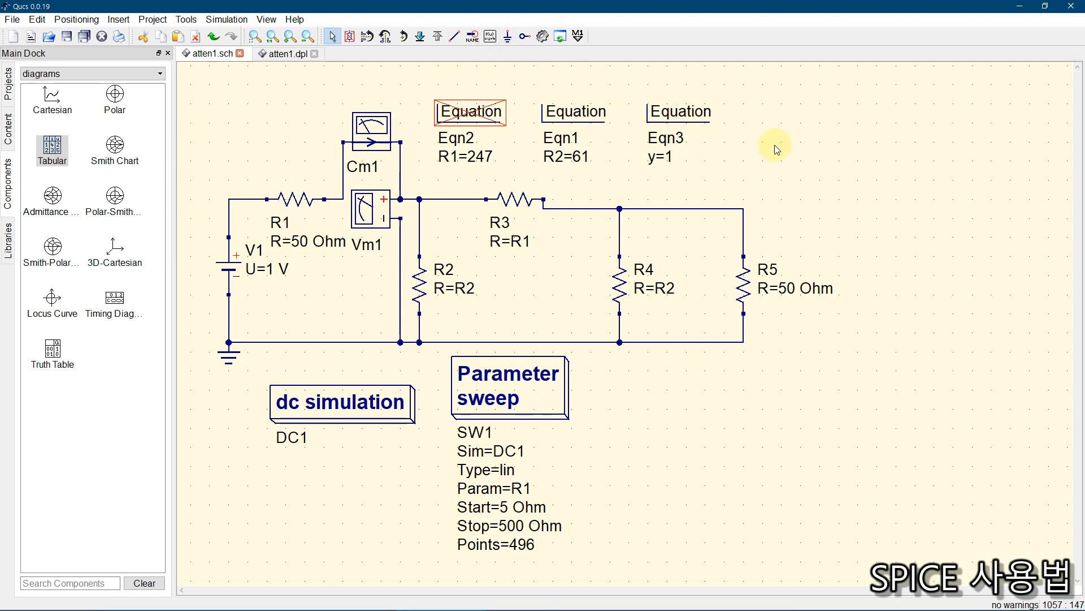
# Step: Rename the variable y of equation Eqn3 to Rin and consult the Rin = V/I formula on the whiteboard
pyautogui.doubleClick(678, 114)
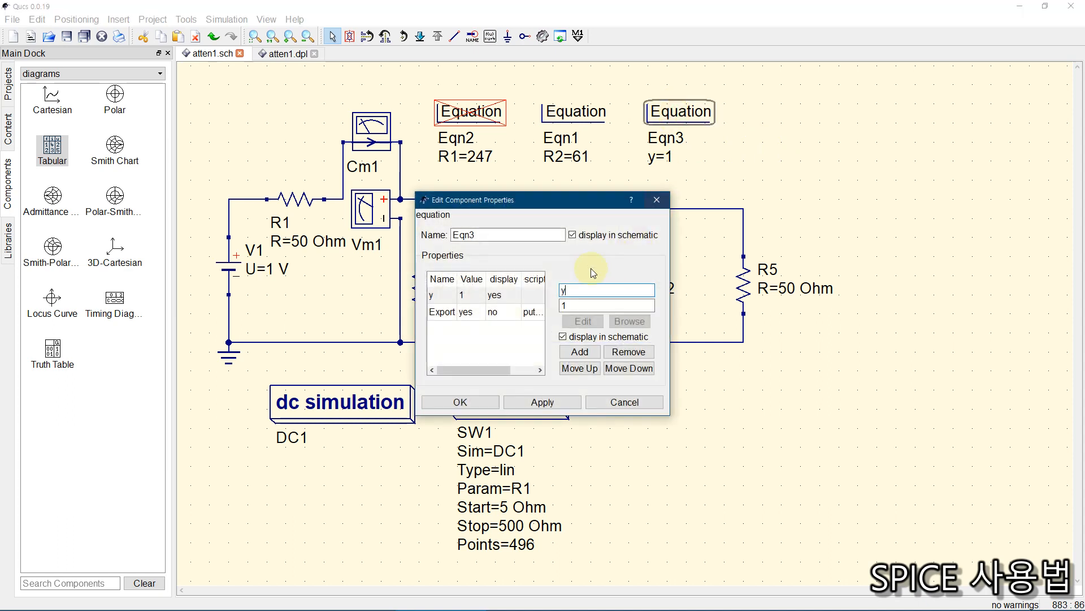
pyautogui.doubleClick(588, 288)
pyautogui.write('Rin')
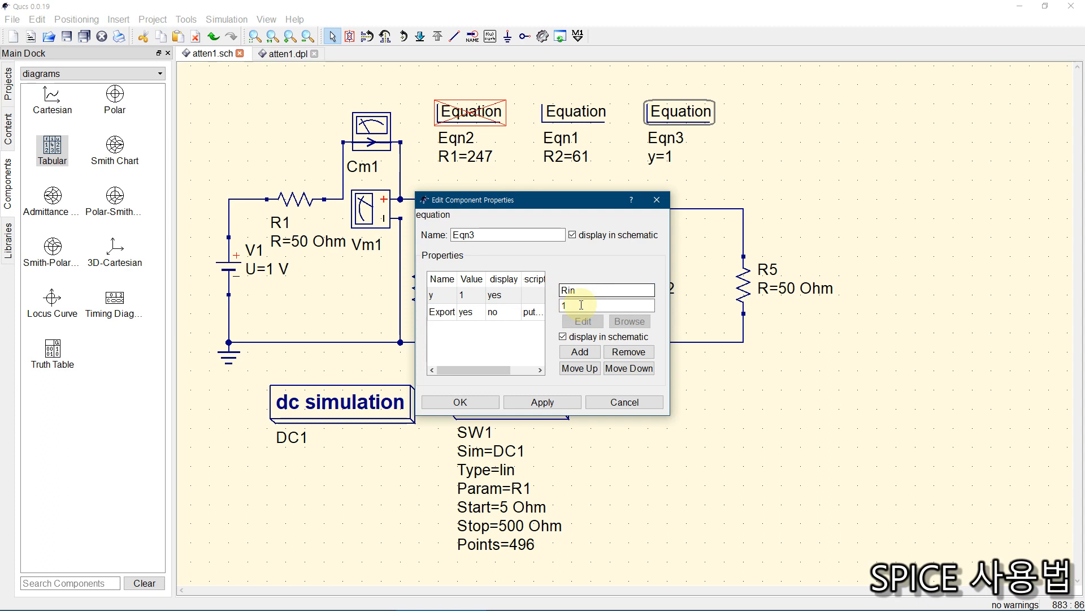
pyautogui.press('Tab')
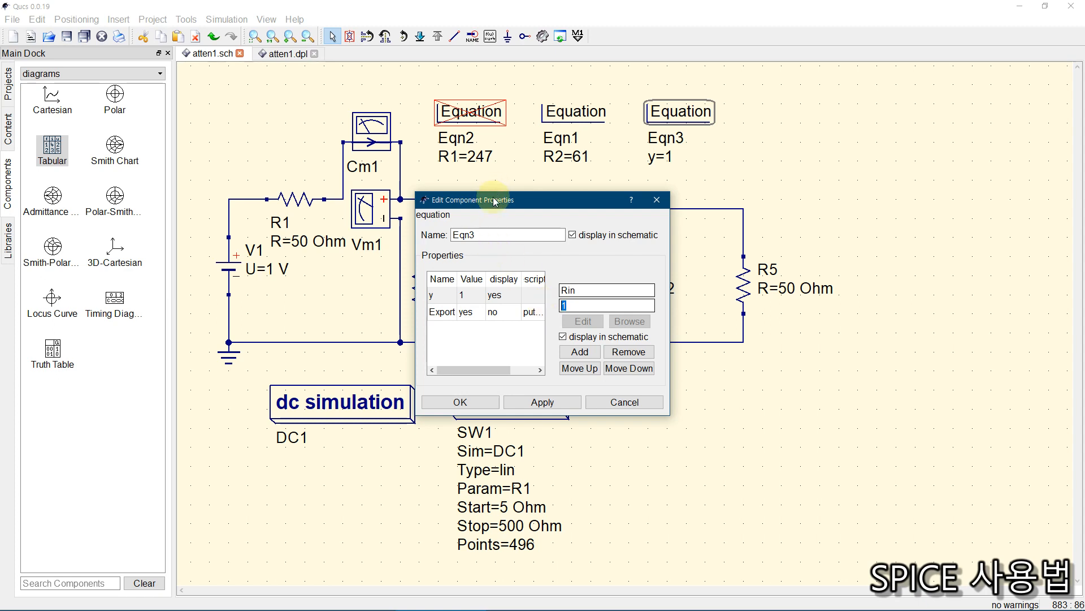
pyautogui.click(361, 601)
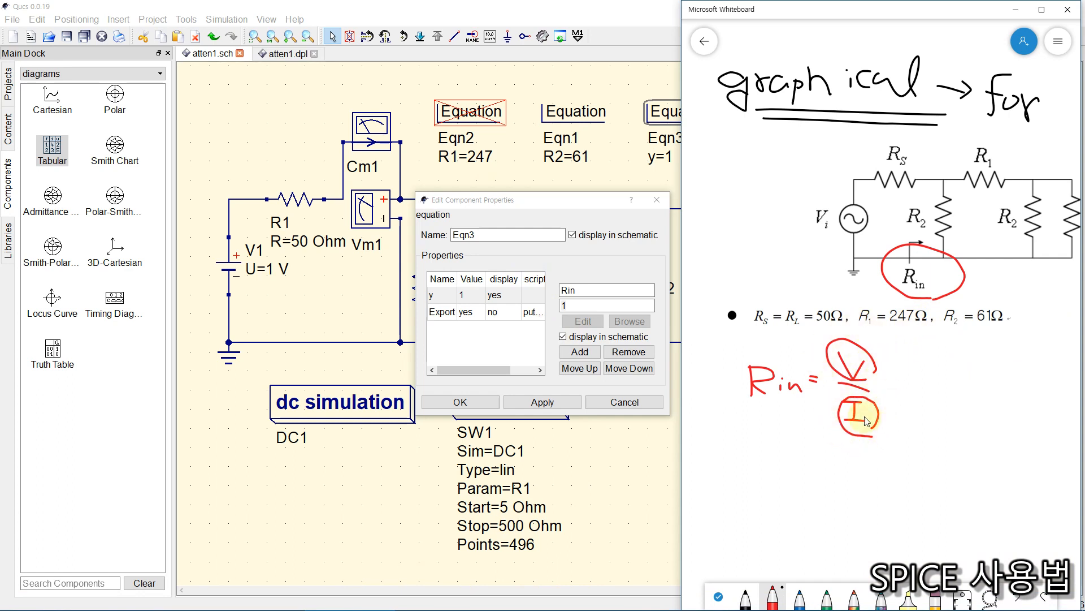
pyautogui.click(537, 203)
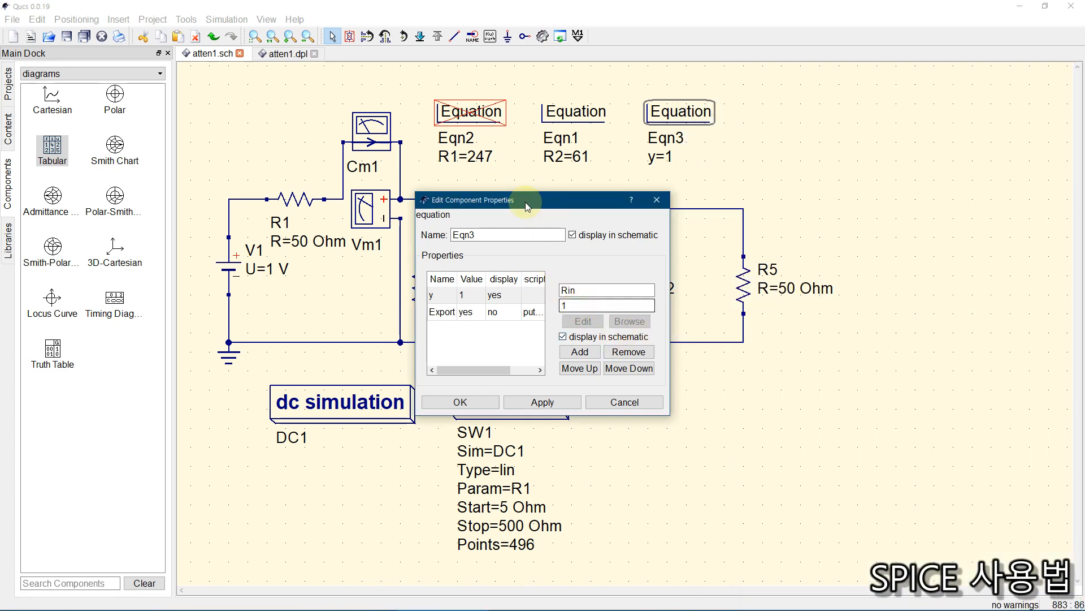
# Step: Define Rin in Eqn3 as Vm1.V/Cm1.I, moving the properties dialog clear of the meters, and accept the equation
pyautogui.moveTo(525, 202); pyautogui.dragTo(715, 192)
pyautogui.moveTo(770, 297); pyautogui.dragTo(747, 297)
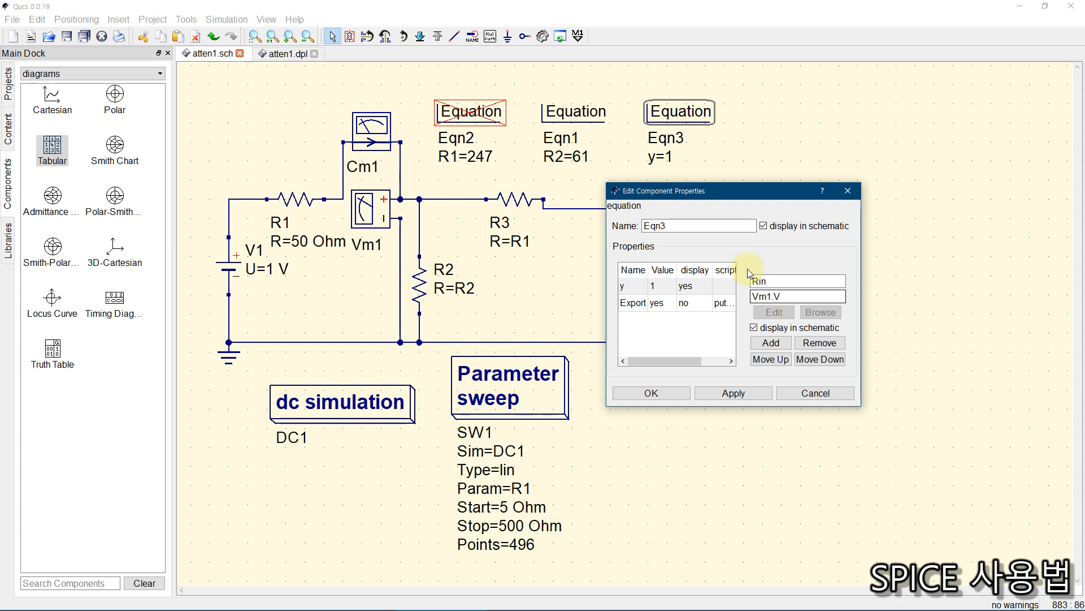
pyautogui.write('Cm1.I')
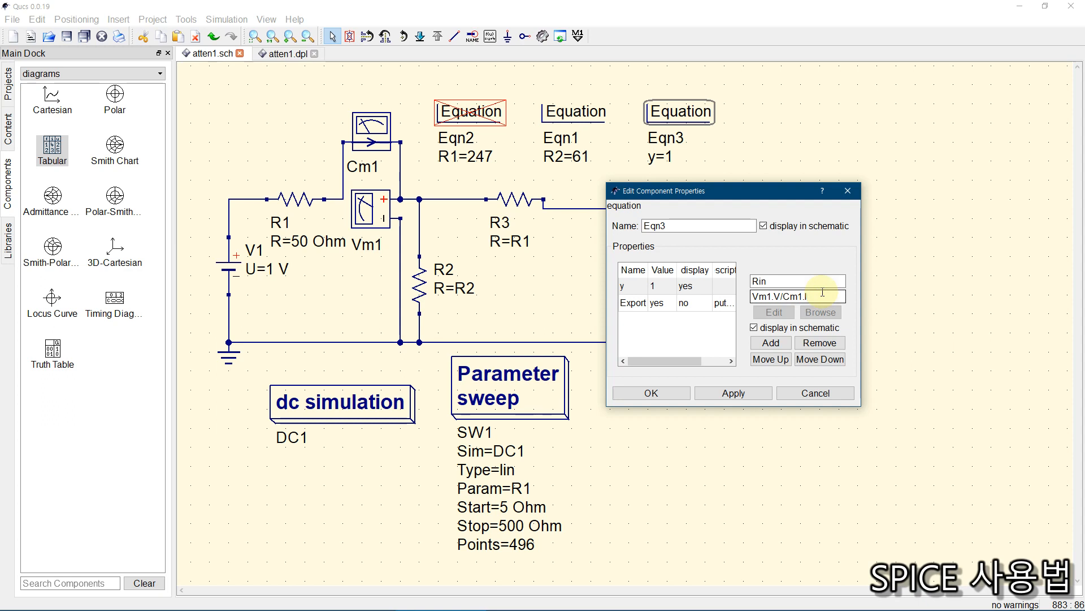
pyautogui.doubleClick(776, 297)
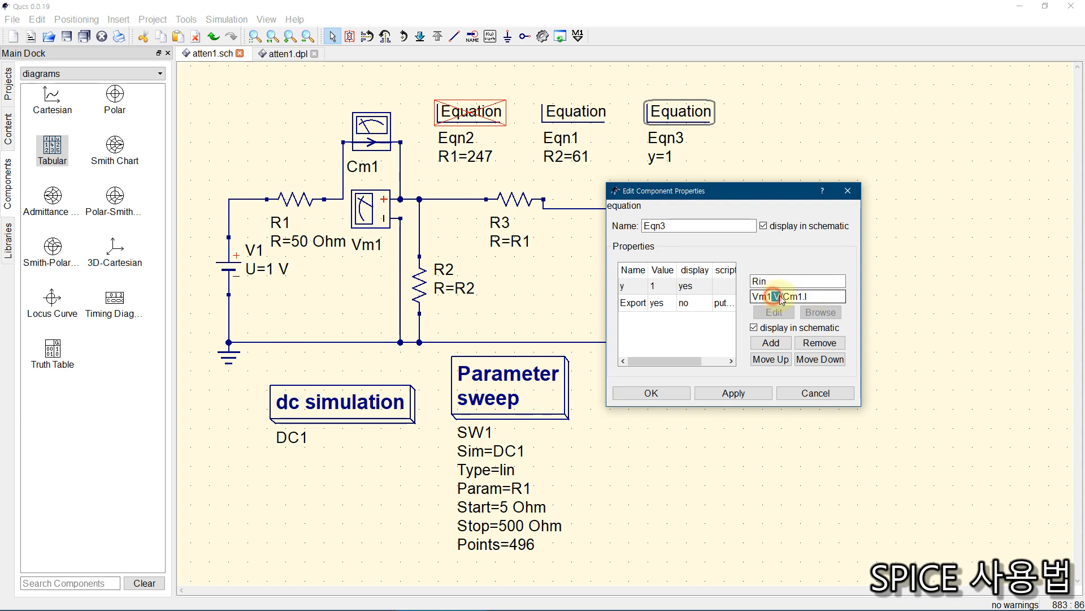
pyautogui.doubleClick(805, 296)
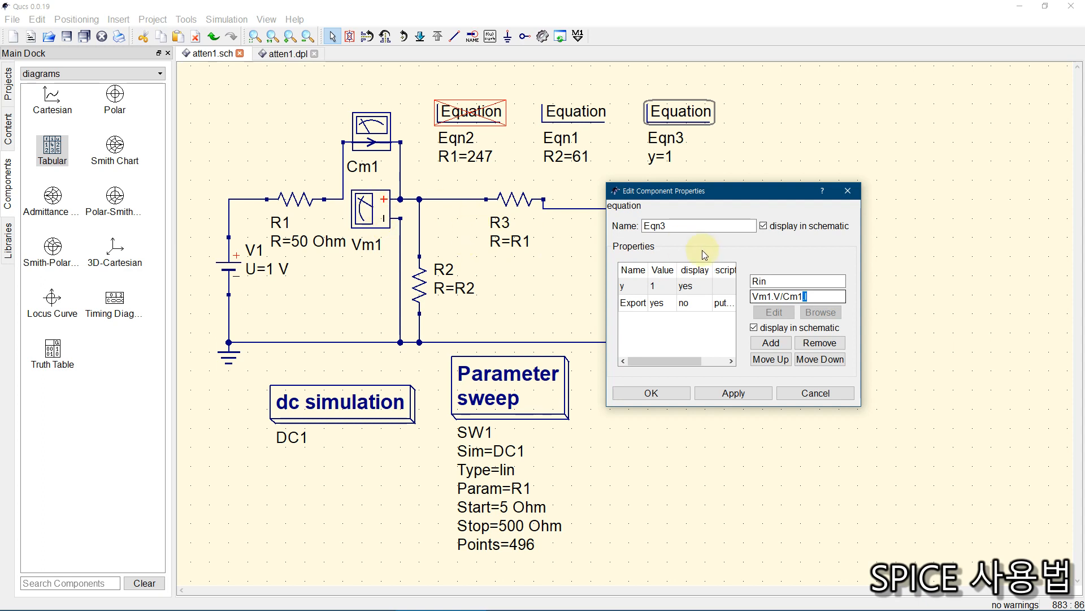
pyautogui.click(651, 393)
pyautogui.click(657, 418)
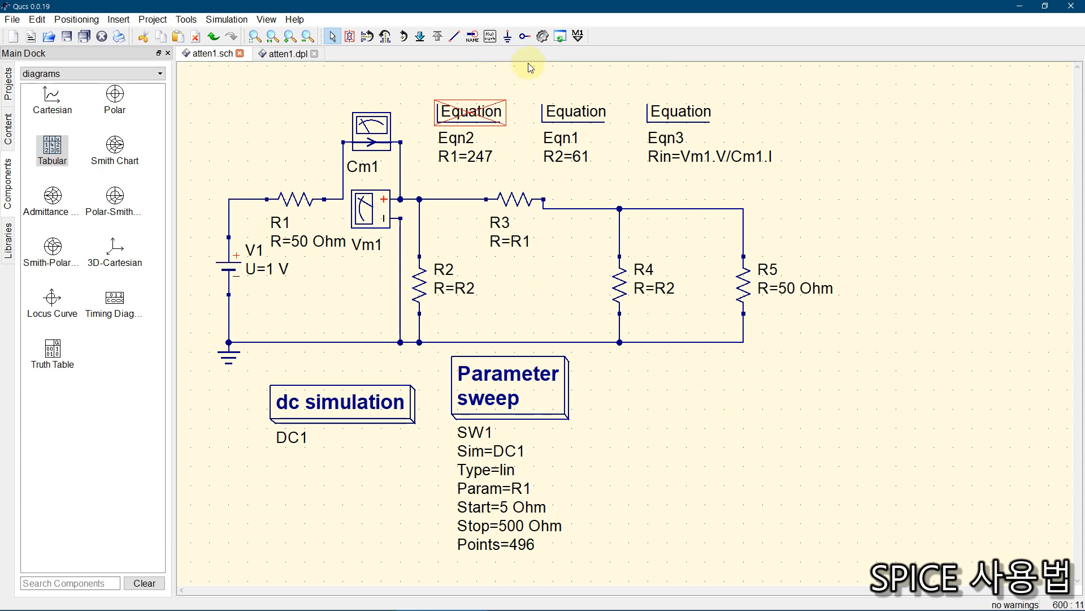
# Step: Run the simulation with the Rin equation and review the atten1.dpl results against the schematic
pyautogui.click(544, 35)
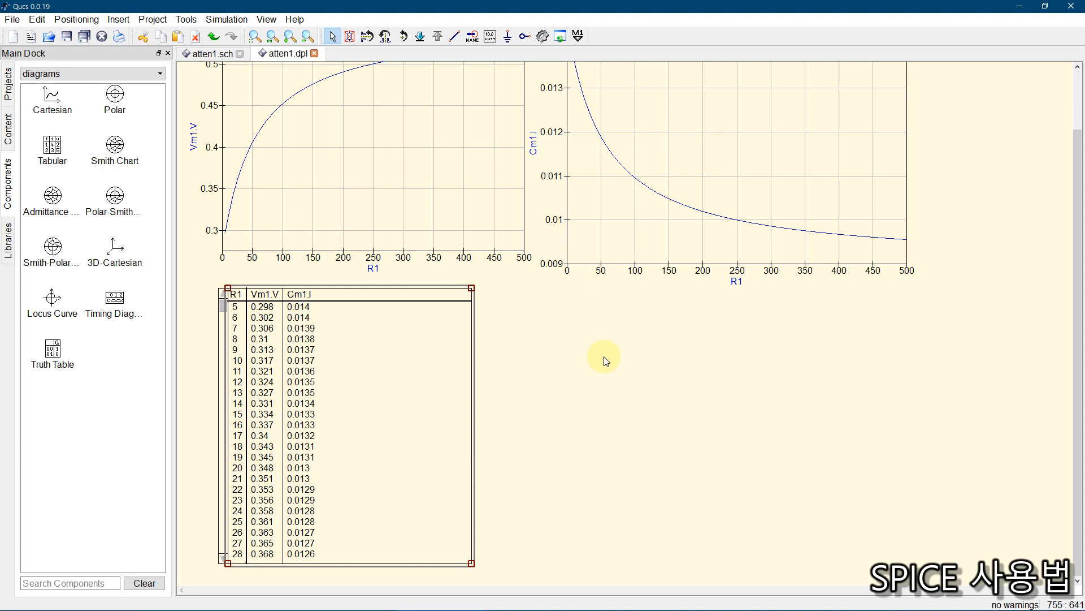
pyautogui.scroll(2, 602, 356)
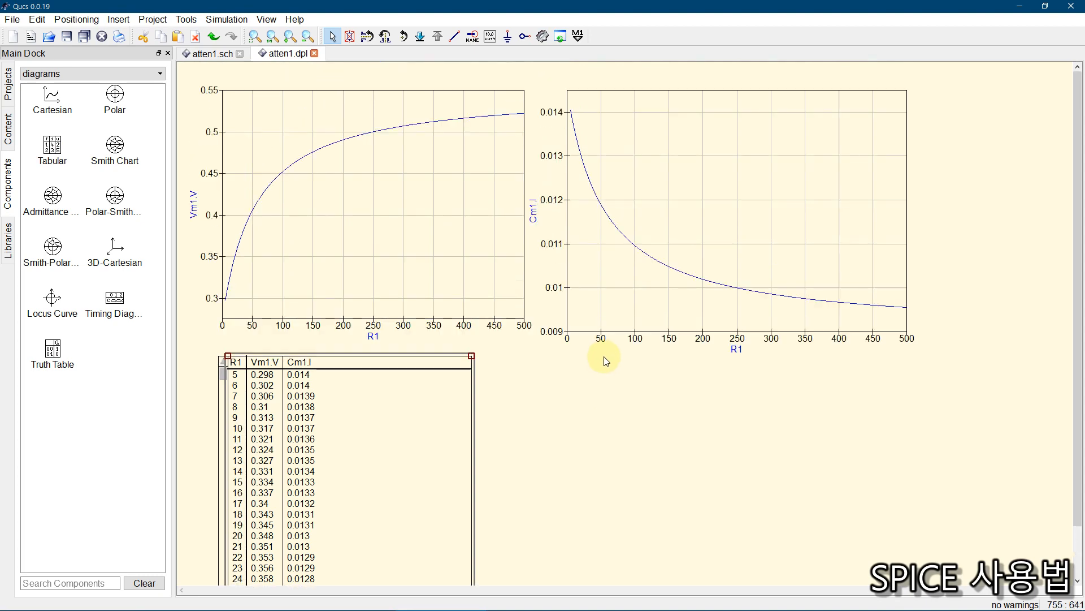
pyautogui.scroll(-3, 605, 360)
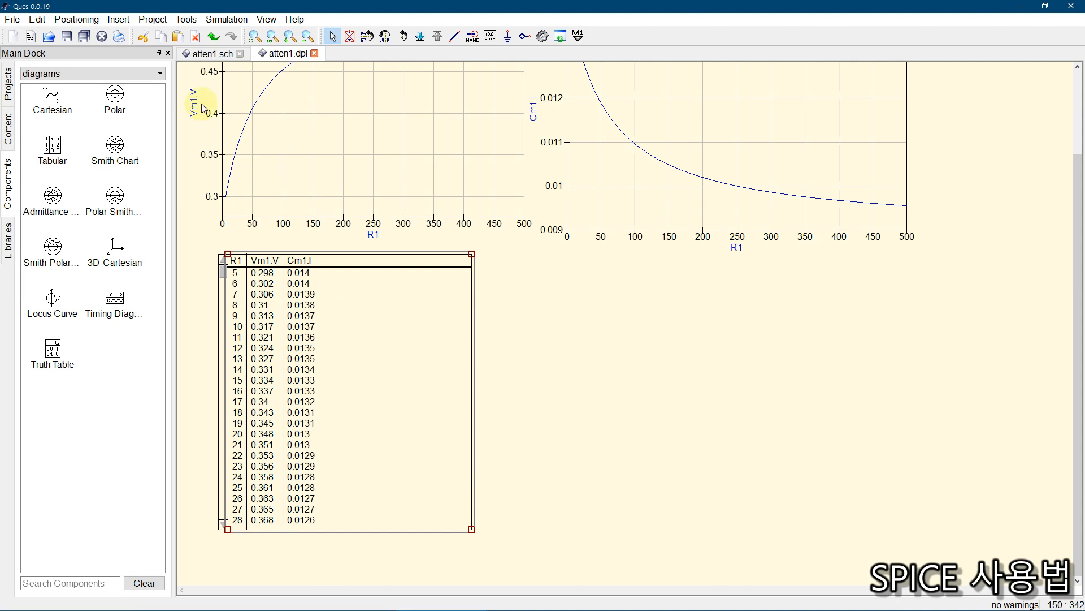
pyautogui.click(210, 54)
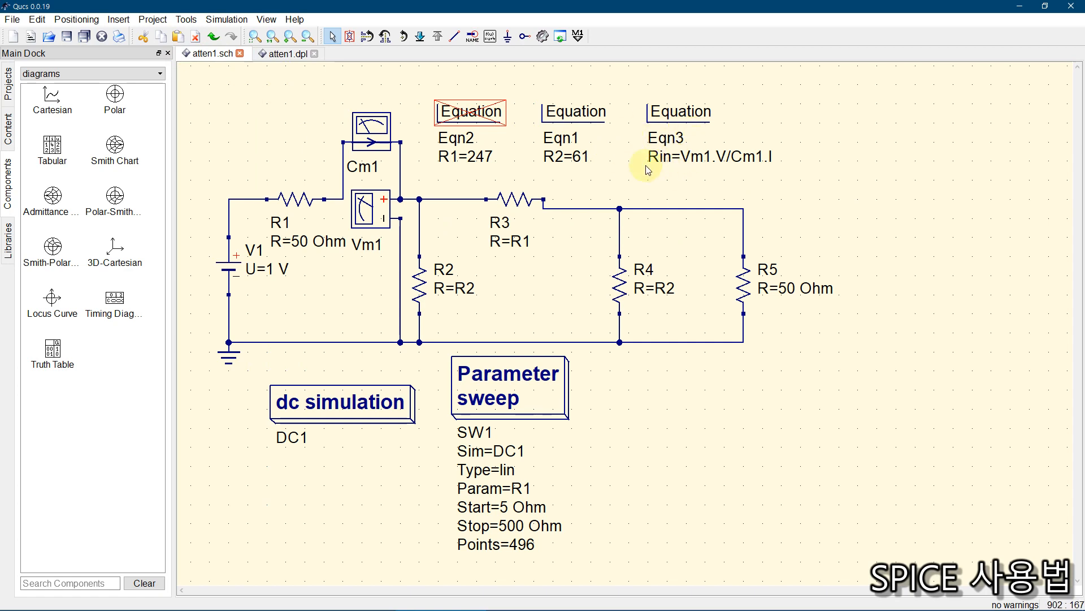
pyautogui.click(279, 54)
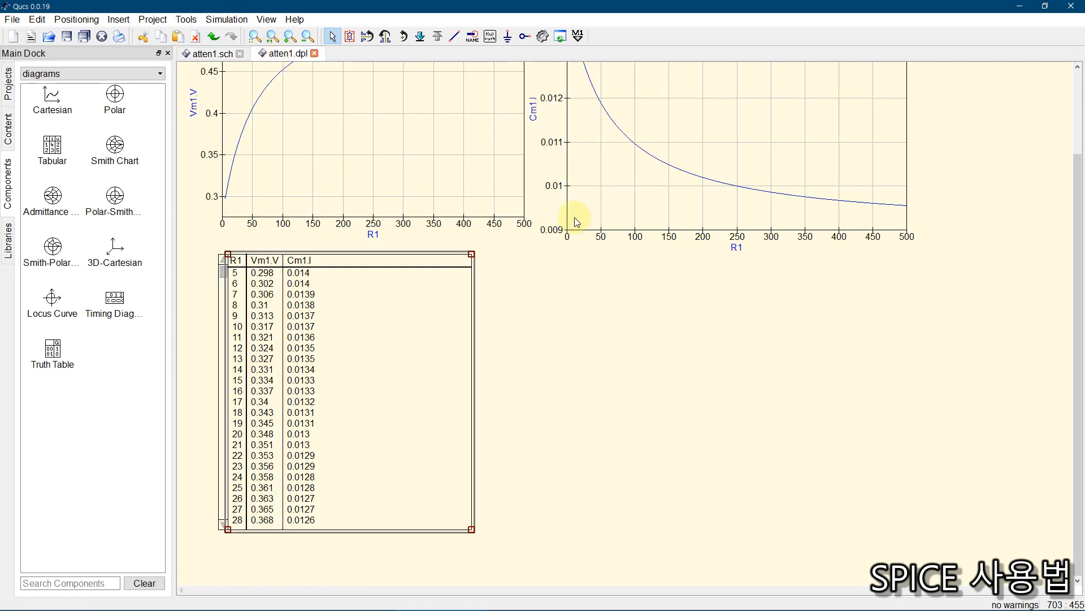
# Step: Add a Cartesian diagram of Rin beside the results table and enlarge it to about the size of the plots above
pyautogui.click(52, 98)
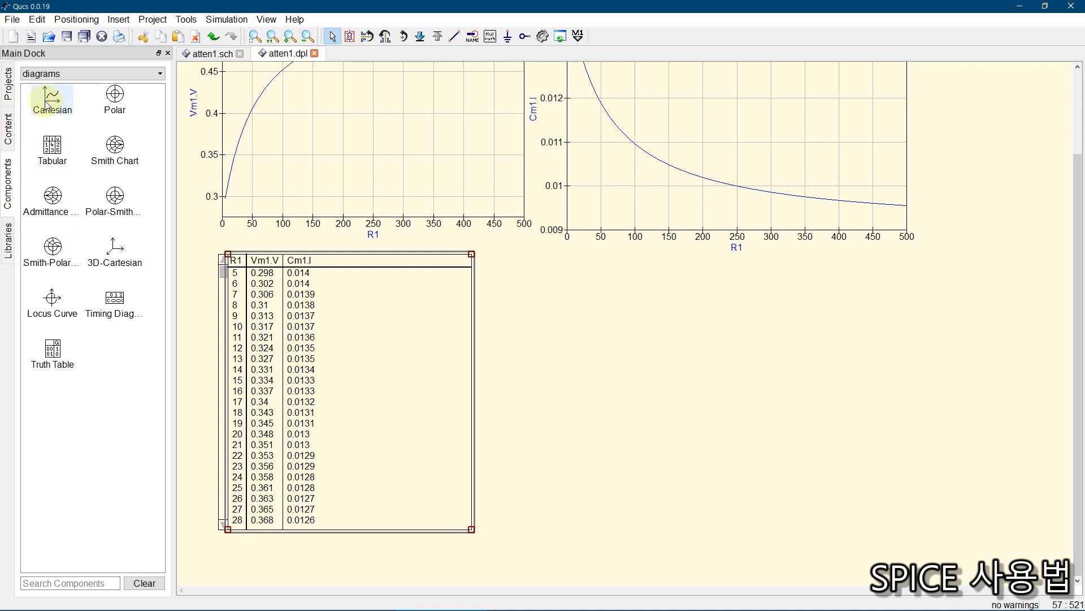
pyautogui.click(534, 357)
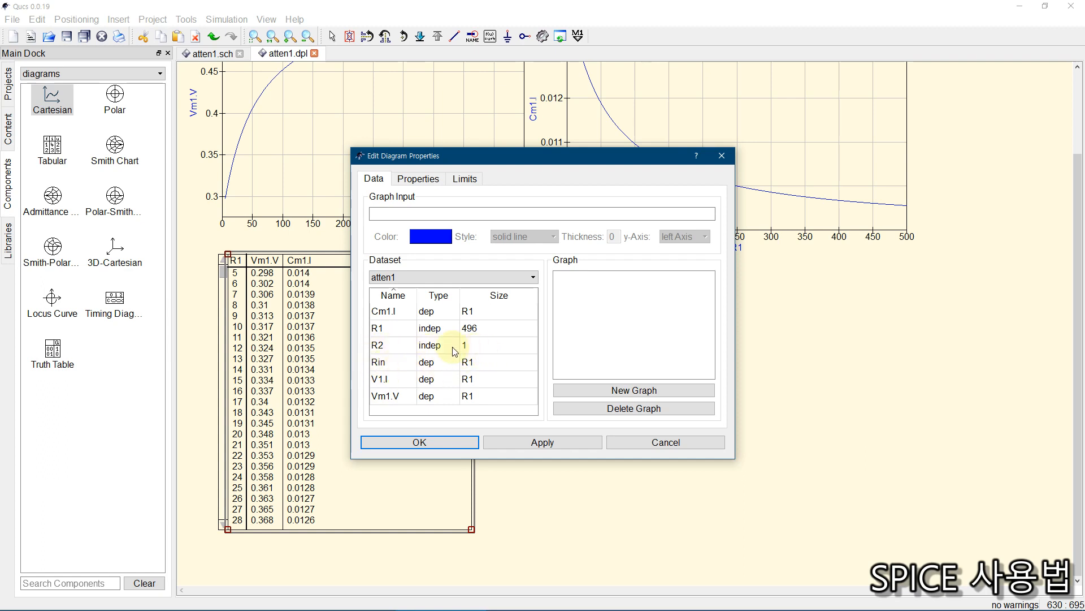
pyautogui.doubleClick(406, 362)
pyautogui.click(421, 442)
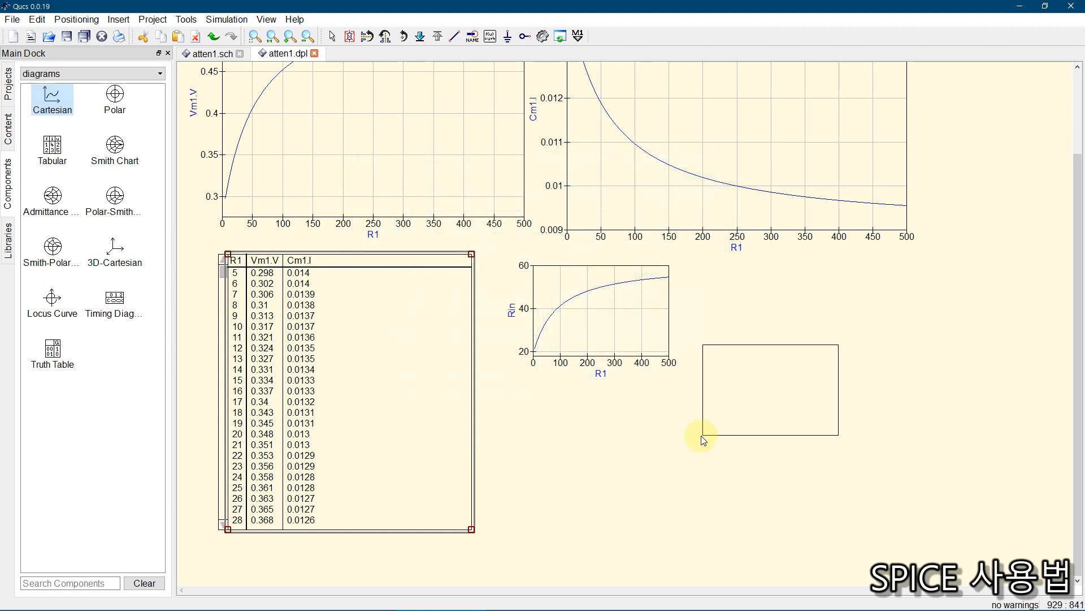
pyautogui.press('Escape')
pyautogui.click(602, 350)
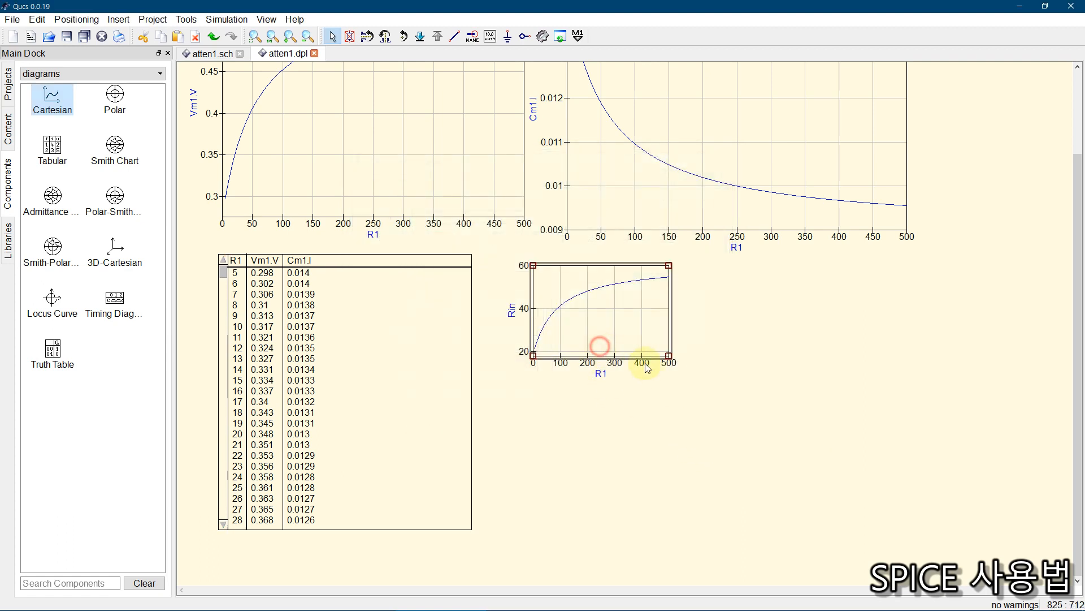
pyautogui.moveTo(668, 356); pyautogui.dragTo(889, 537)
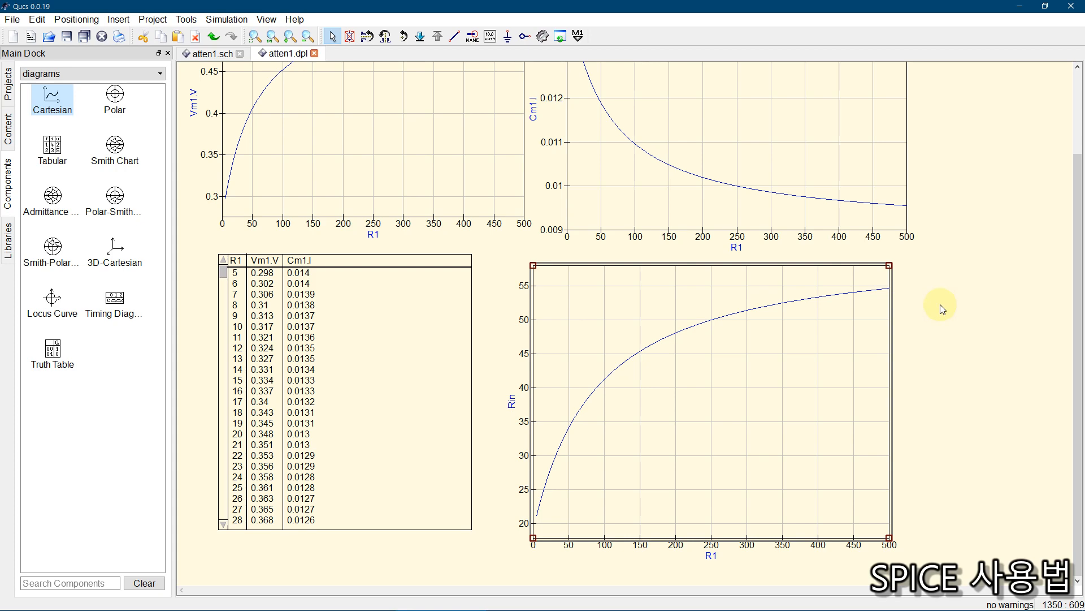
# Step: Review the atten1 schematic and add Rin to the results table in atten1.dpl after Vm1.V and Cm1.I
pyautogui.click(199, 54)
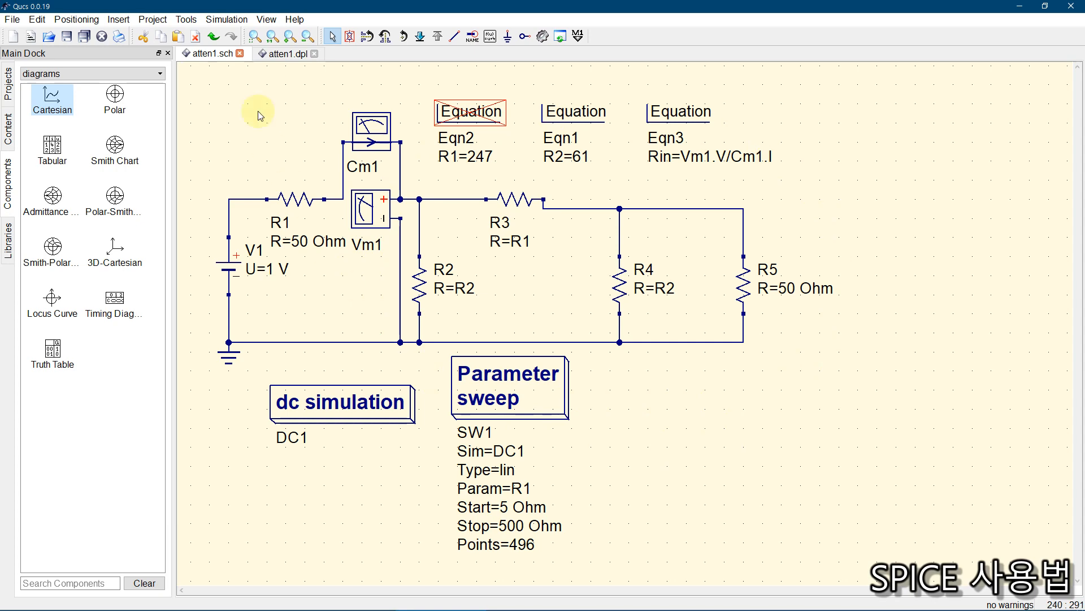
pyautogui.click(284, 54)
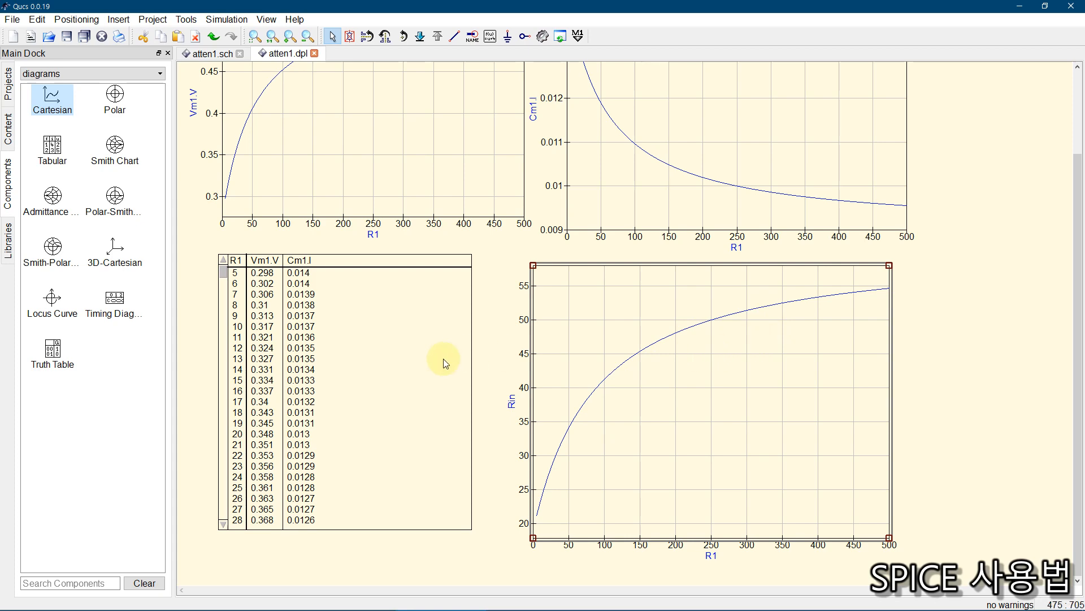
pyautogui.doubleClick(341, 354)
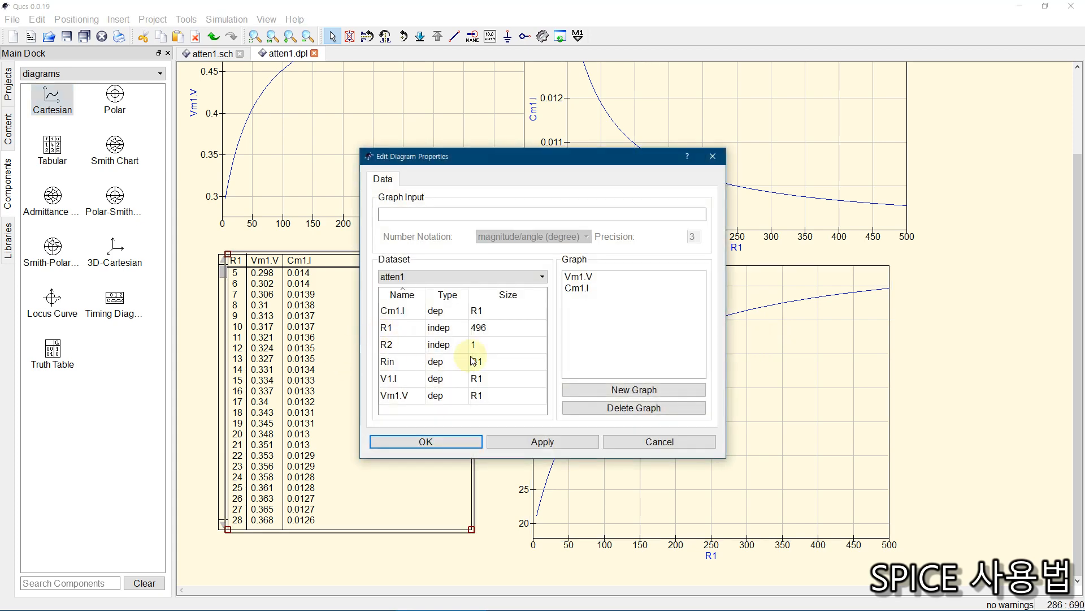
pyautogui.click(402, 361)
pyautogui.click(402, 361)
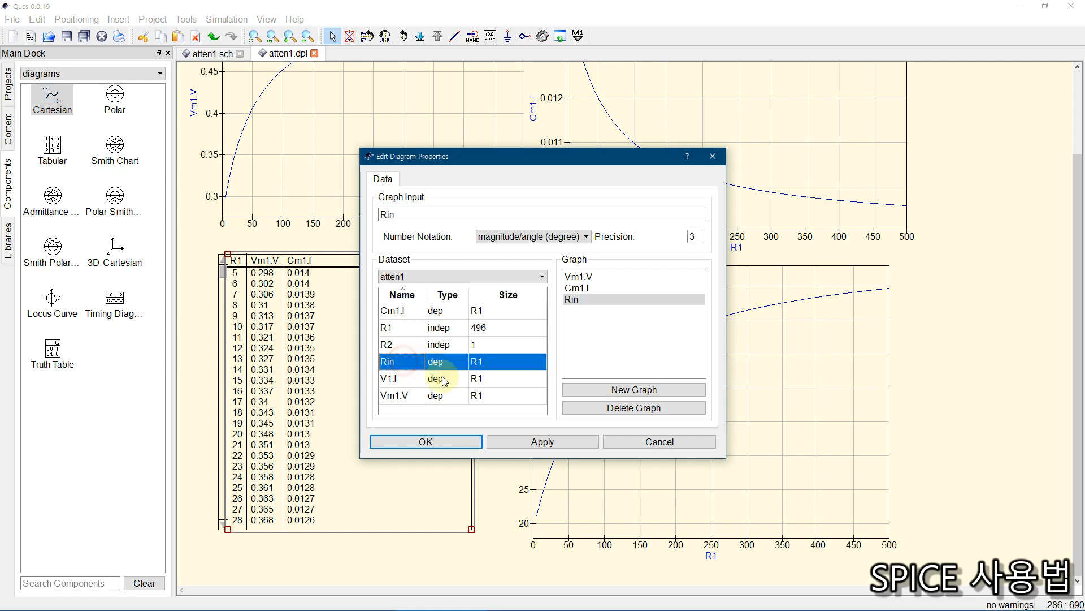
pyautogui.click(412, 442)
# Step: Examine the table's Rin values for R1 from 232 to 255 Ohm
pyautogui.scroll(-2, 373, 373)
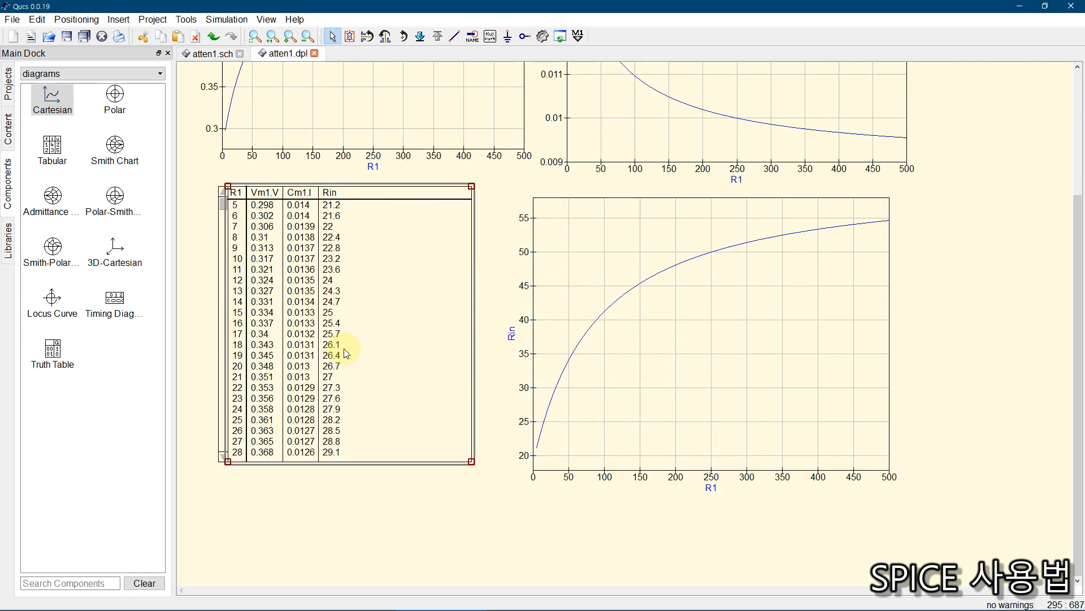
pyautogui.scroll(1, 351, 330)
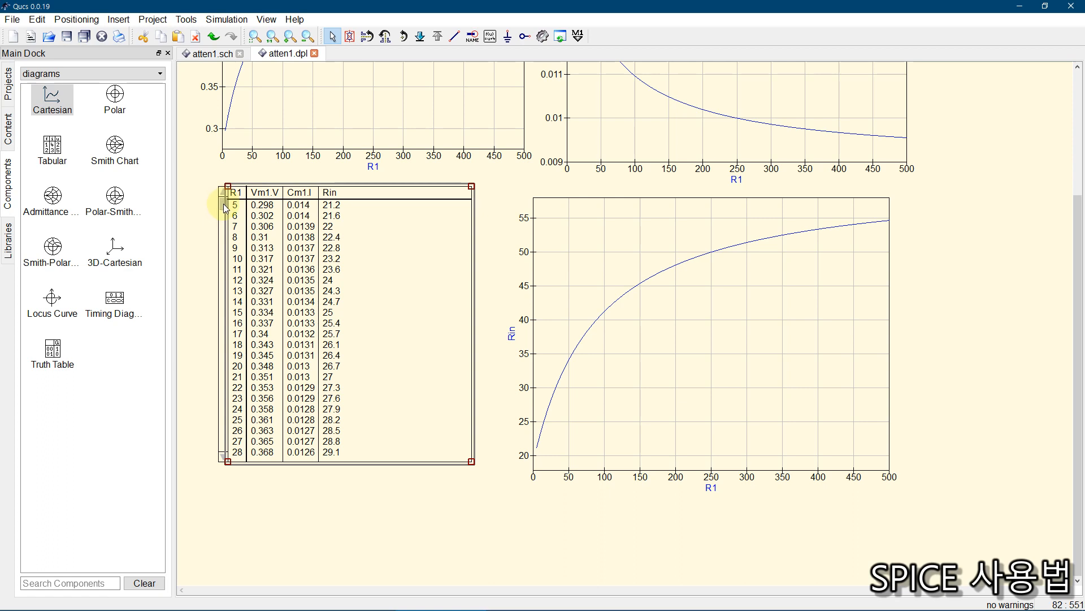
pyautogui.moveTo(224, 205); pyautogui.dragTo(222, 318)
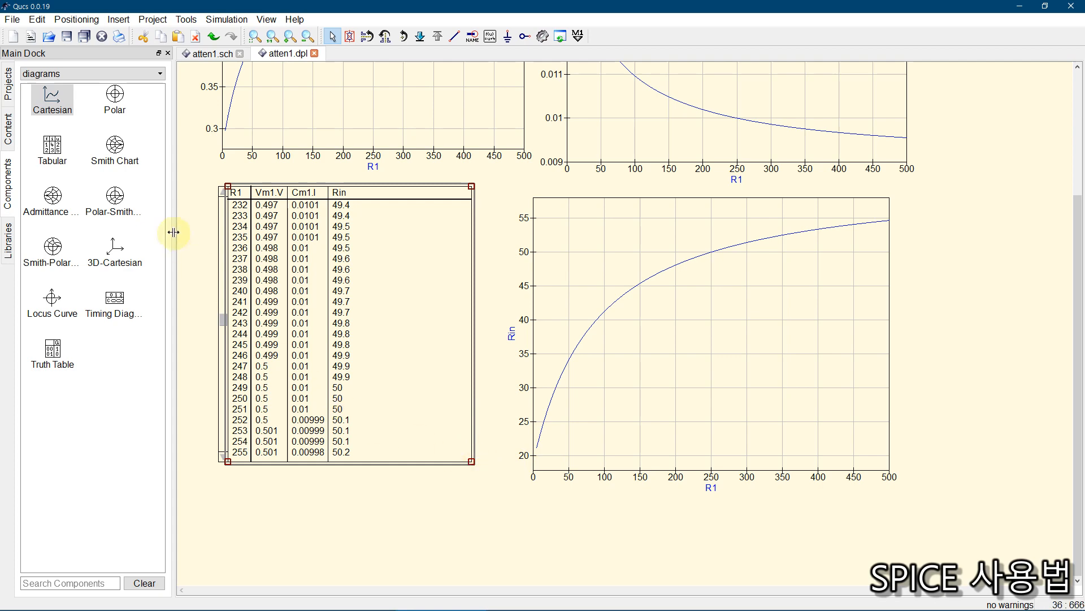
# Step: Return to the atten1 schematic and place one voltage probe in the free area beyond load resistor R5
pyautogui.click(213, 56)
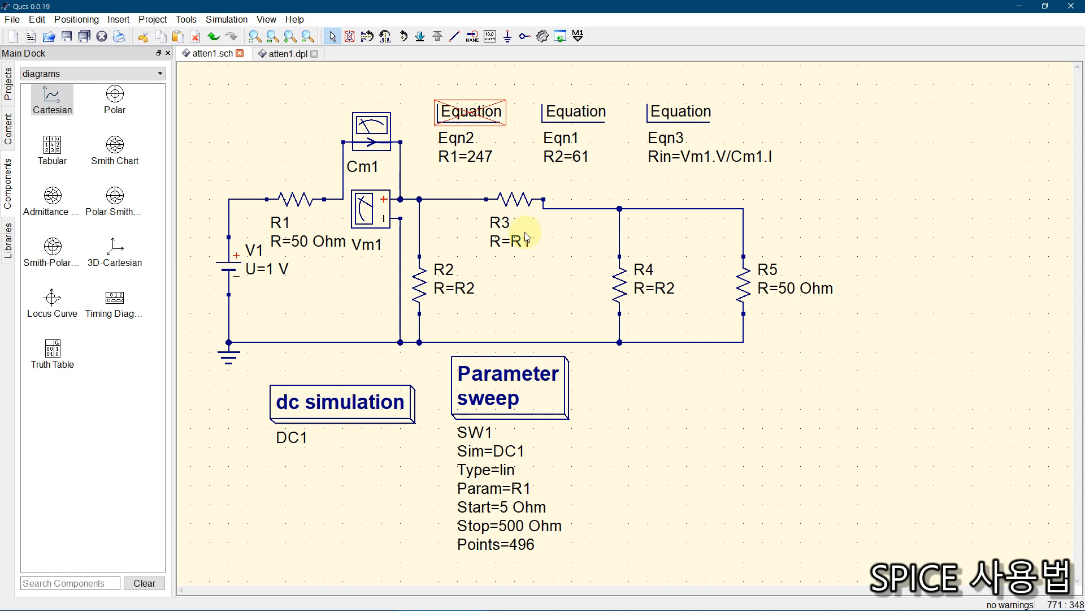
pyautogui.click(138, 76)
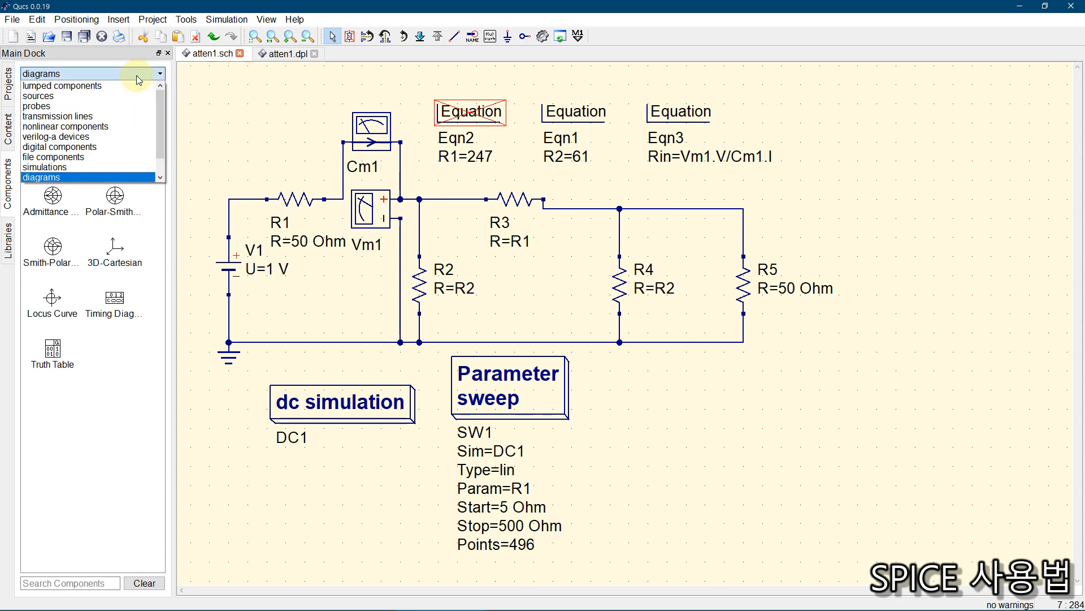
pyautogui.click(39, 108)
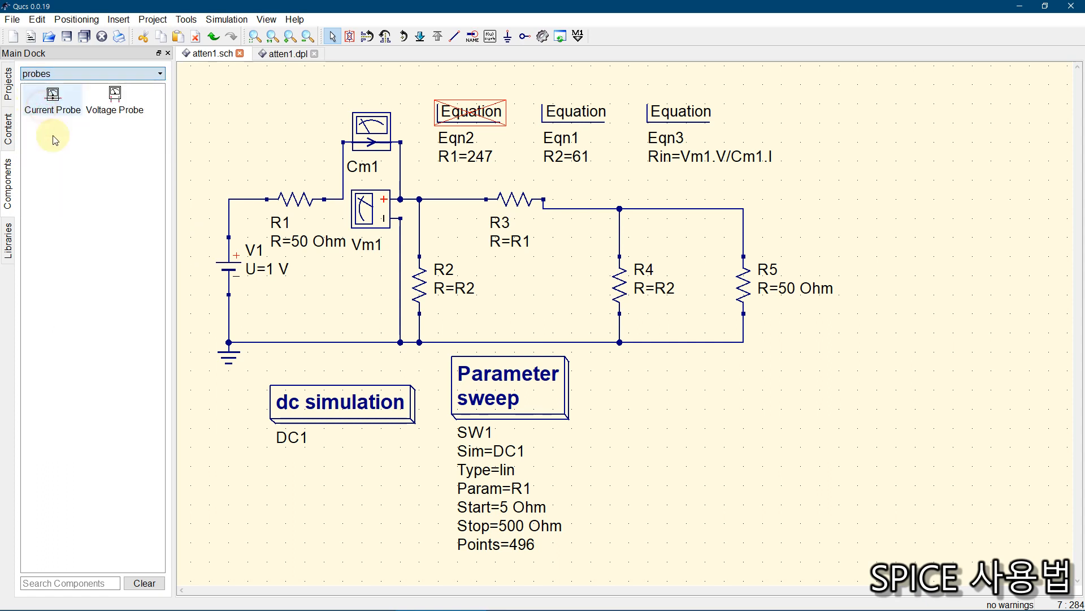
pyautogui.click(115, 98)
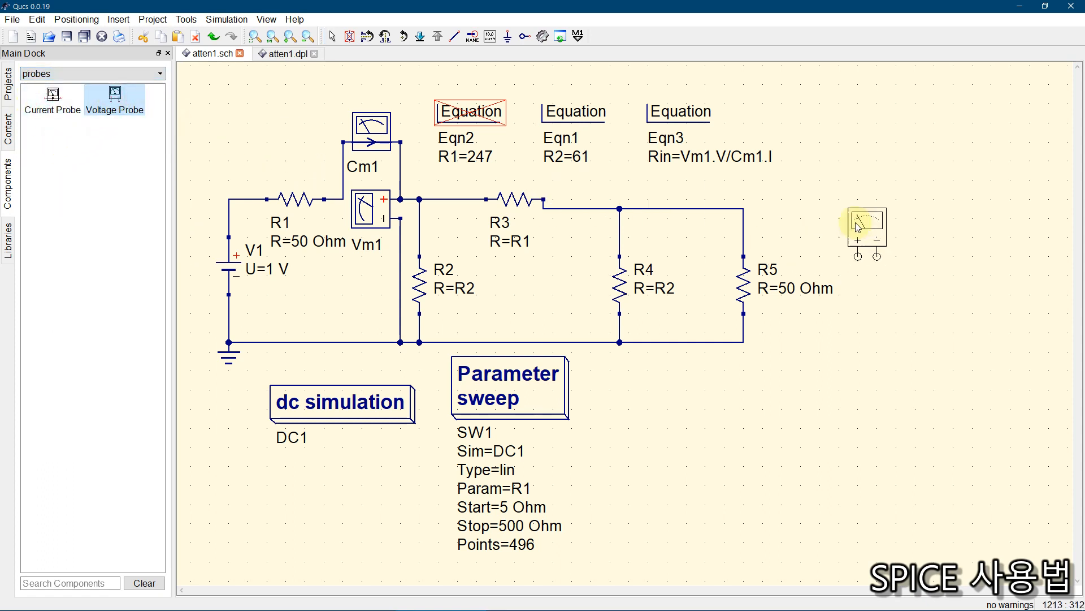
pyautogui.click(887, 212)
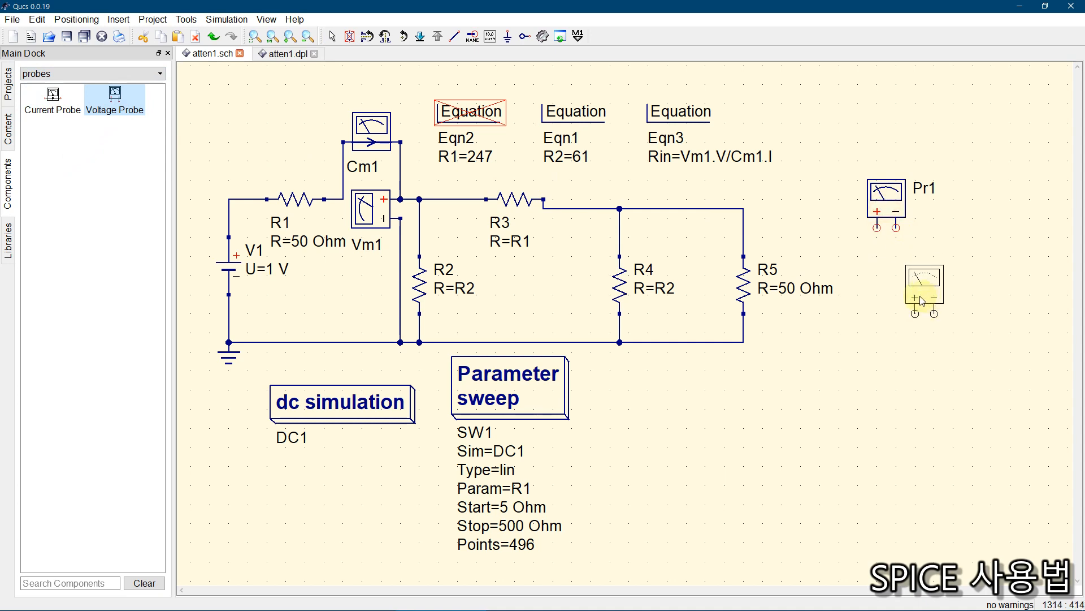
pyautogui.press('Escape')
# Step: Rotate voltage probe Pr1 until its terminals face R5 with plus above minus, and move it closer to R5's upper wire
pyautogui.click(893, 199)
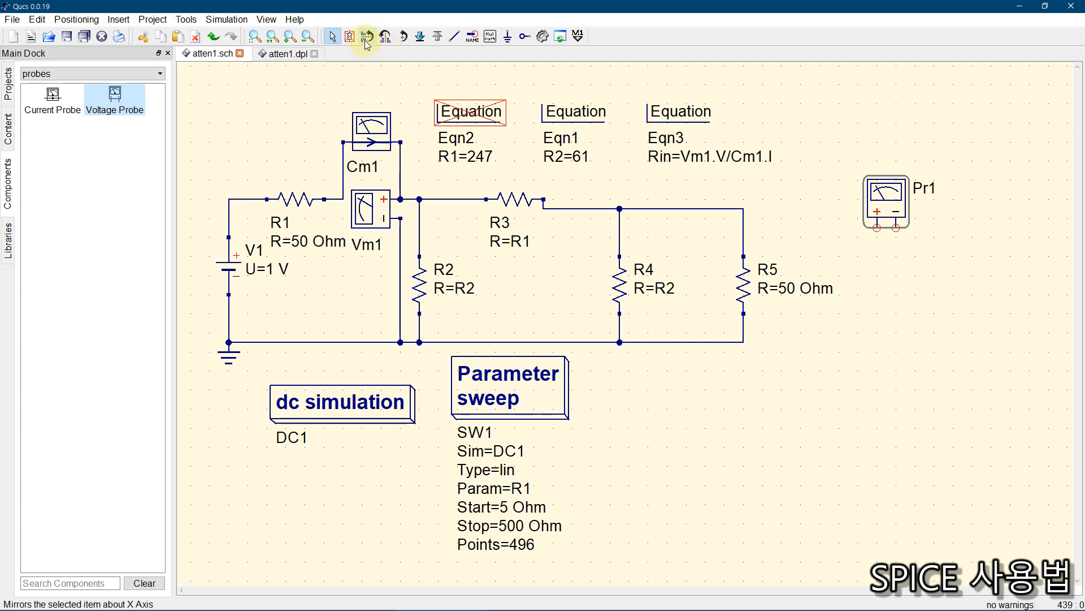
pyautogui.click(403, 40)
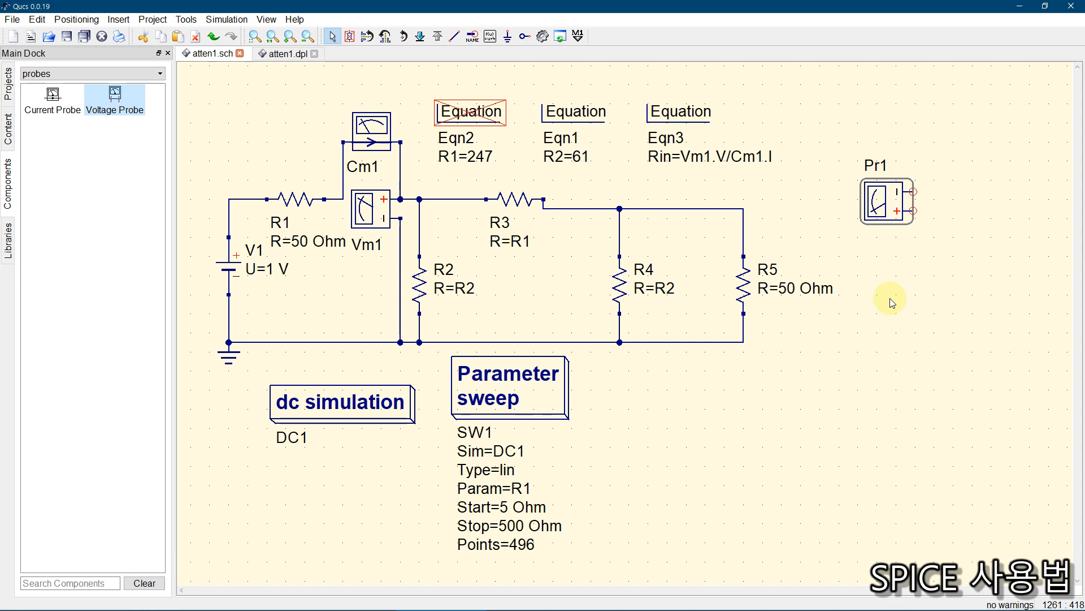
pyautogui.hotkey('ctrl', 'r')
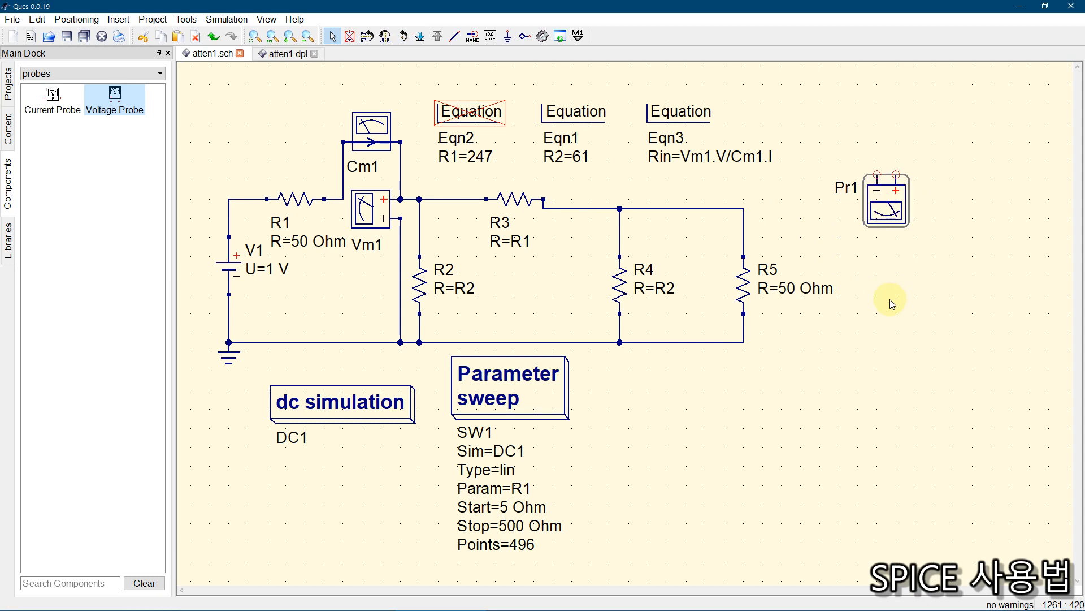
pyautogui.rightClick(885, 205)
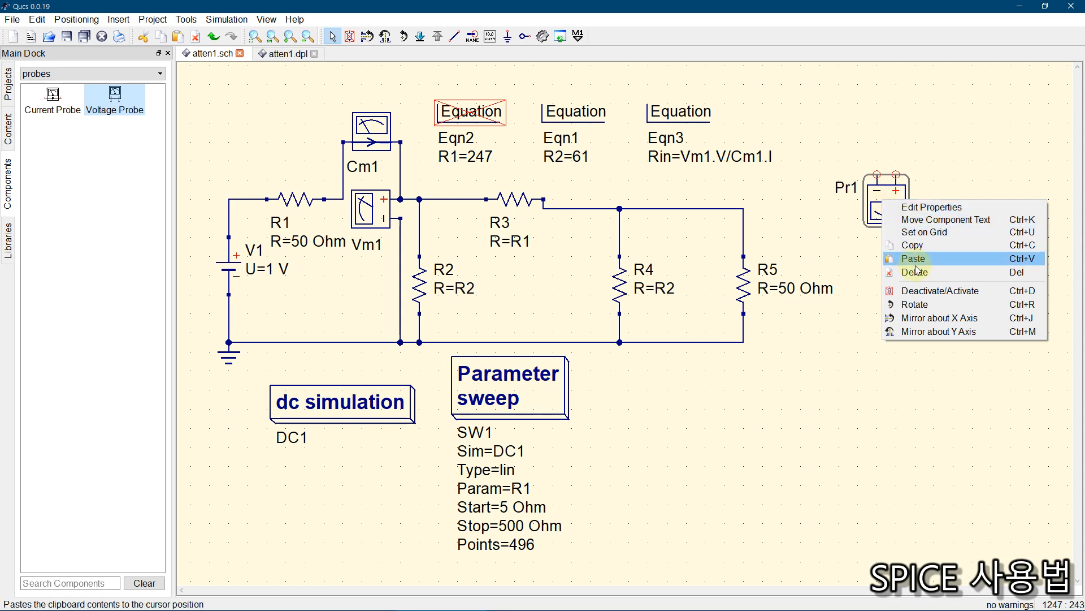
pyautogui.click(922, 306)
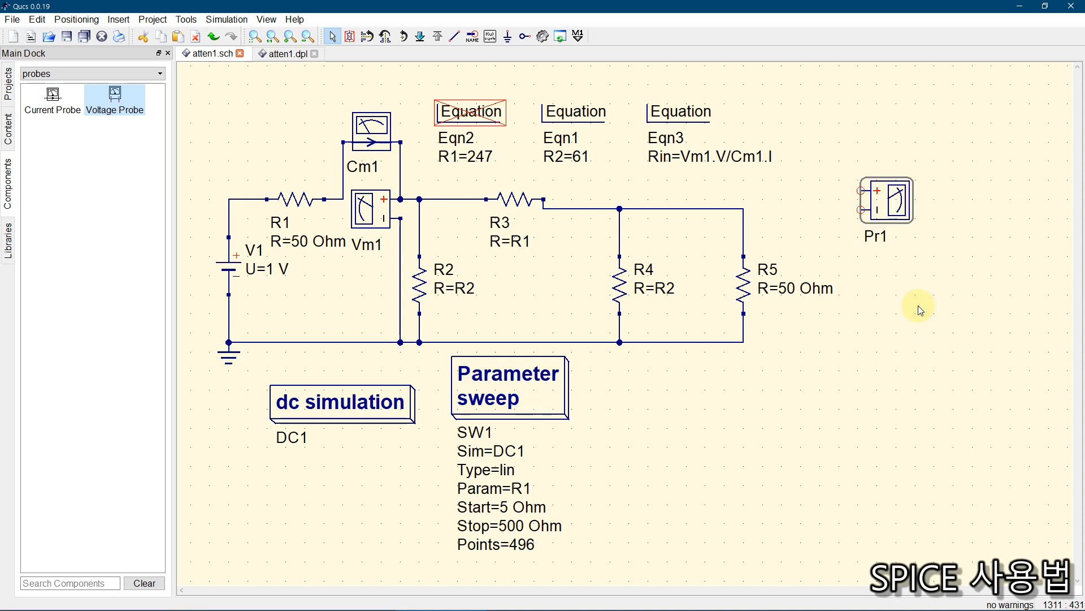
pyautogui.moveTo(878, 203); pyautogui.dragTo(863, 226)
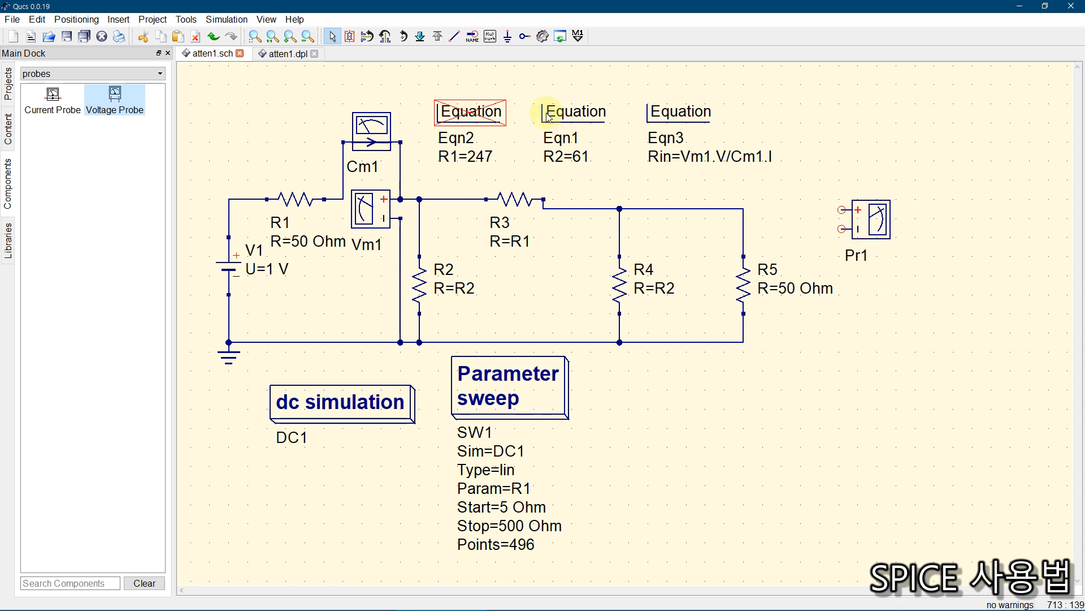
# Step: Draw a wire from the upper node of R5 to the positive terminal of probe Pr1
pyautogui.click(455, 36)
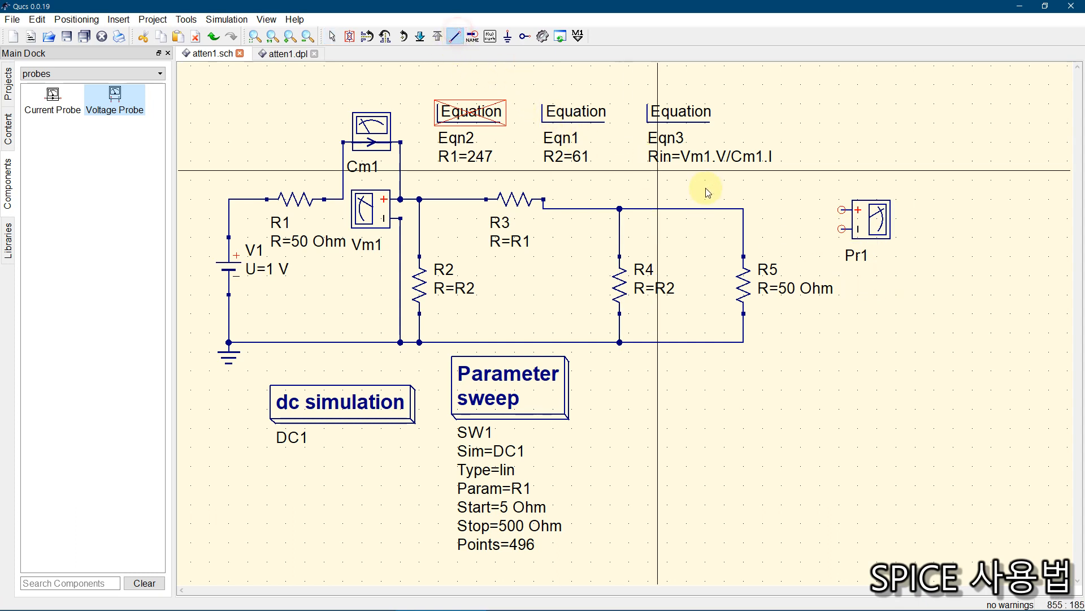
pyautogui.click(744, 209)
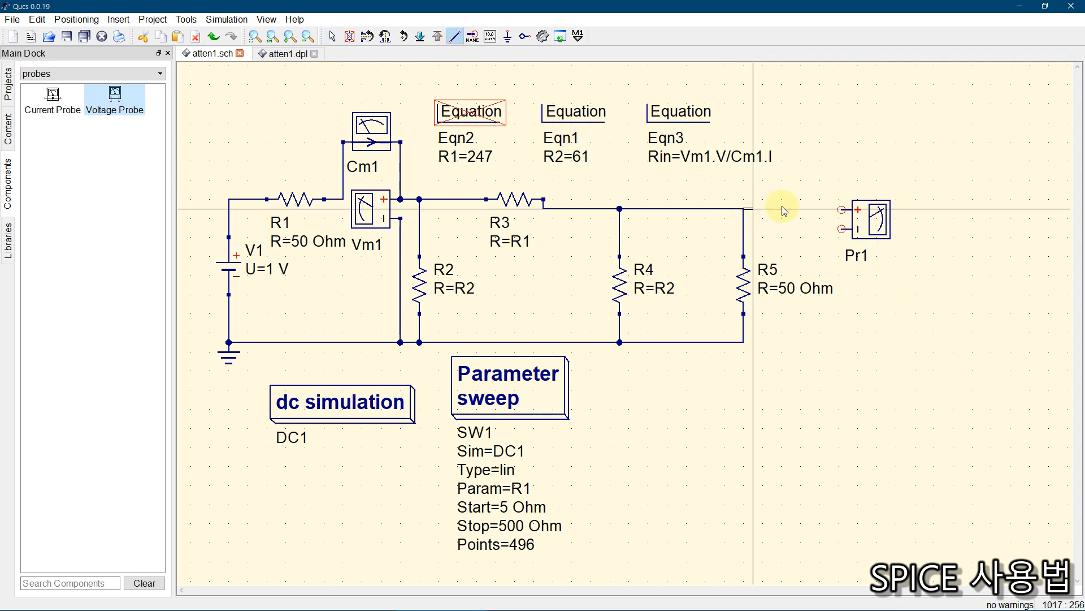
pyautogui.click(844, 210)
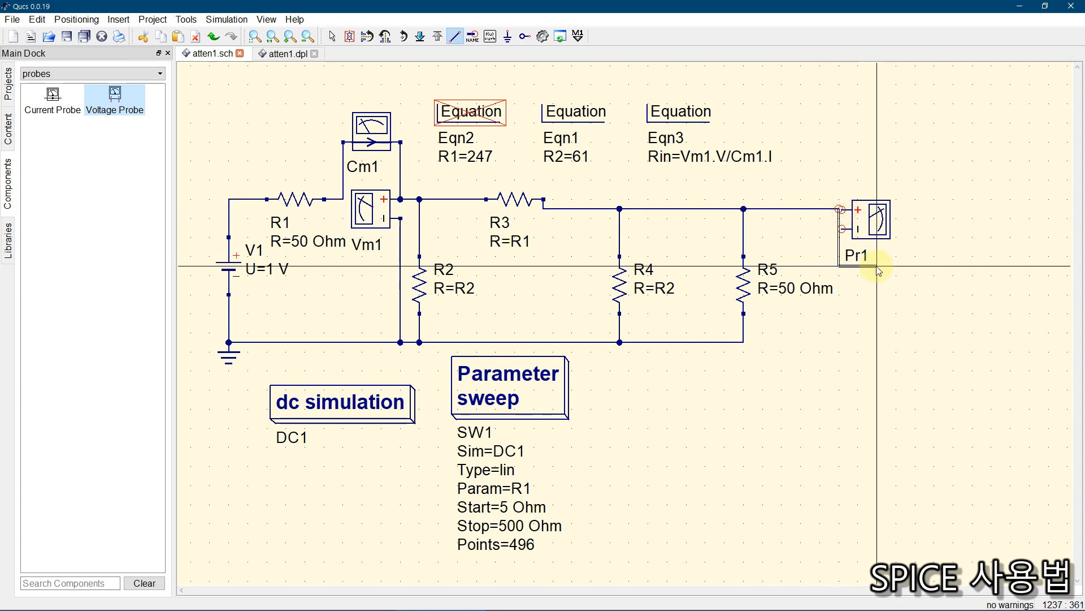
pyautogui.press('Escape')
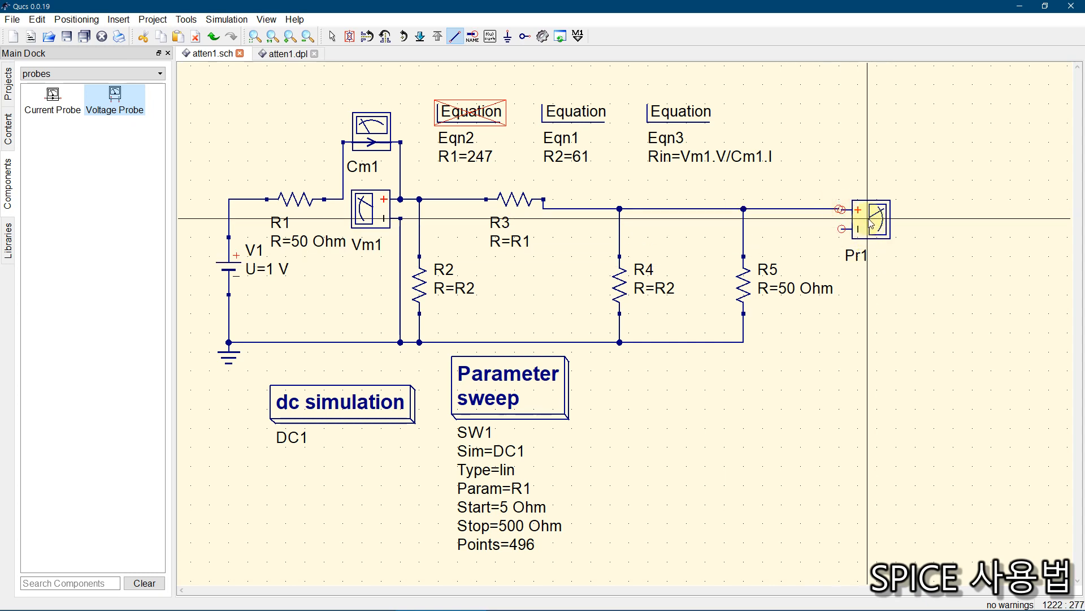
pyautogui.press('Escape')
# Step: Set probe Pr1 on the grid so its positive terminal meets the end of the wire
pyautogui.moveTo(872, 225); pyautogui.dragTo(866, 222)
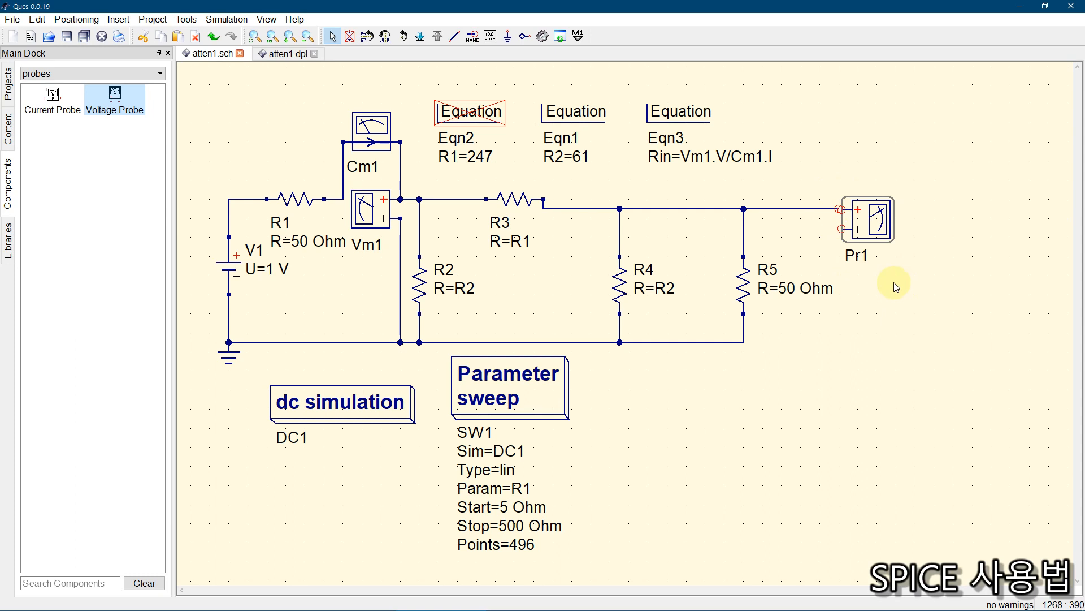
pyautogui.rightClick(877, 230)
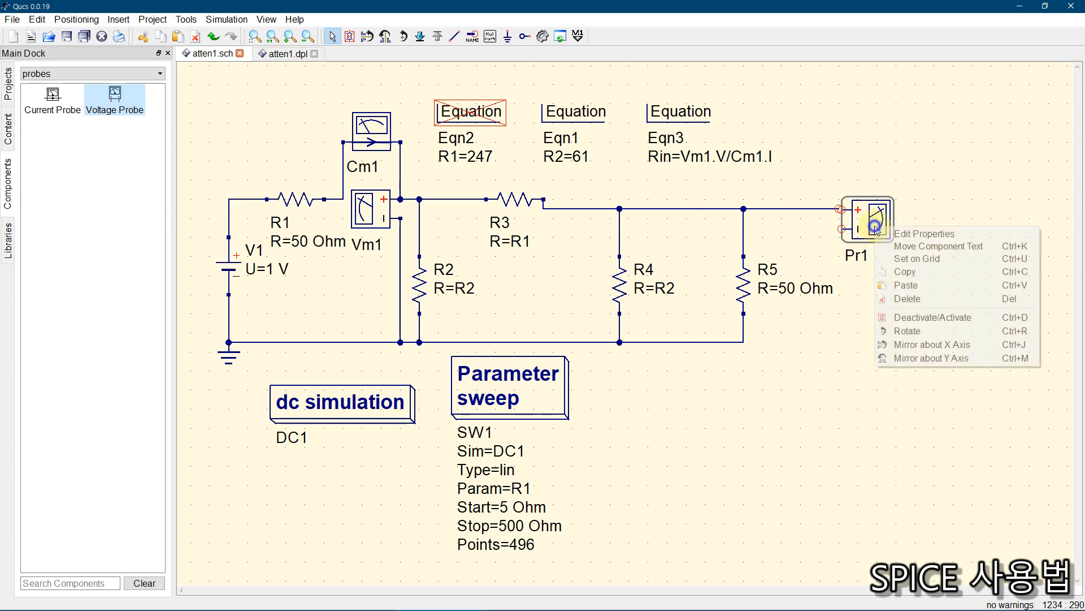
pyautogui.click(918, 260)
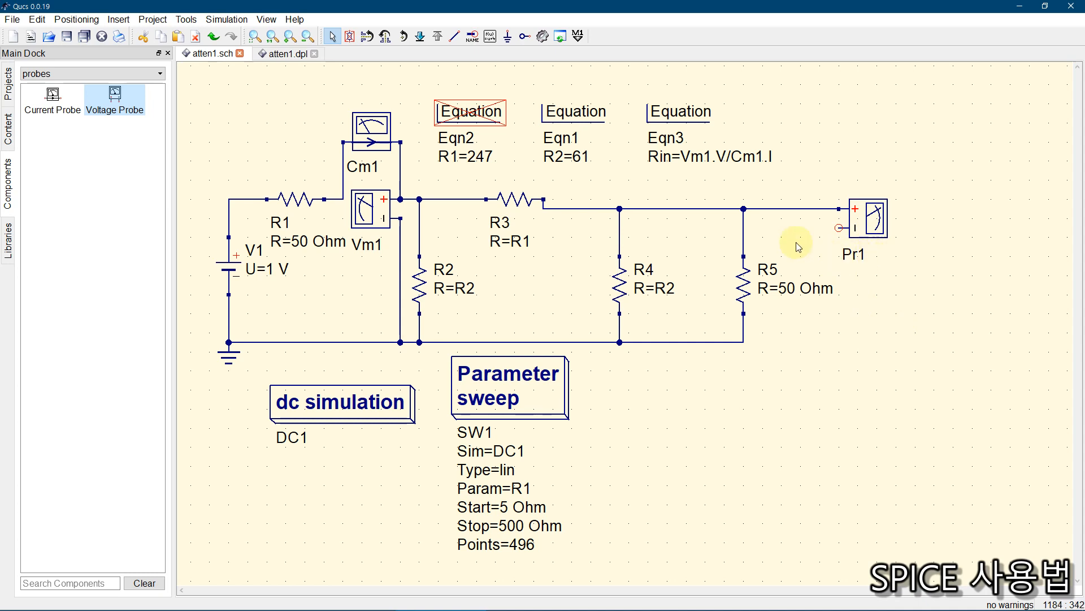
# Step: Wire the negative terminal of Pr1 down and across to the ground line below R5
pyautogui.click(456, 37)
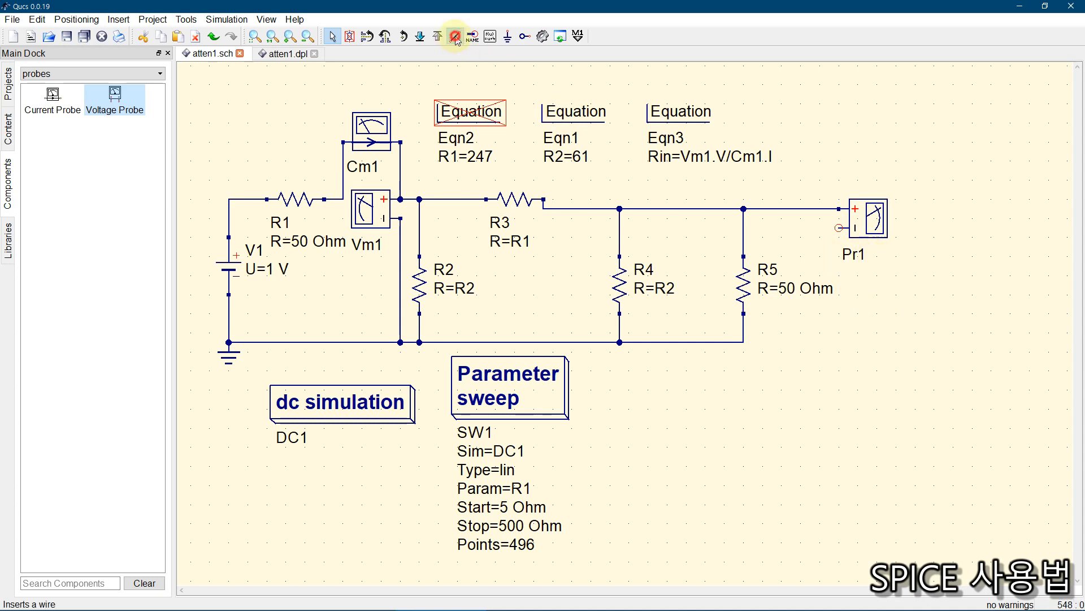
pyautogui.click(839, 228)
pyautogui.click(839, 342)
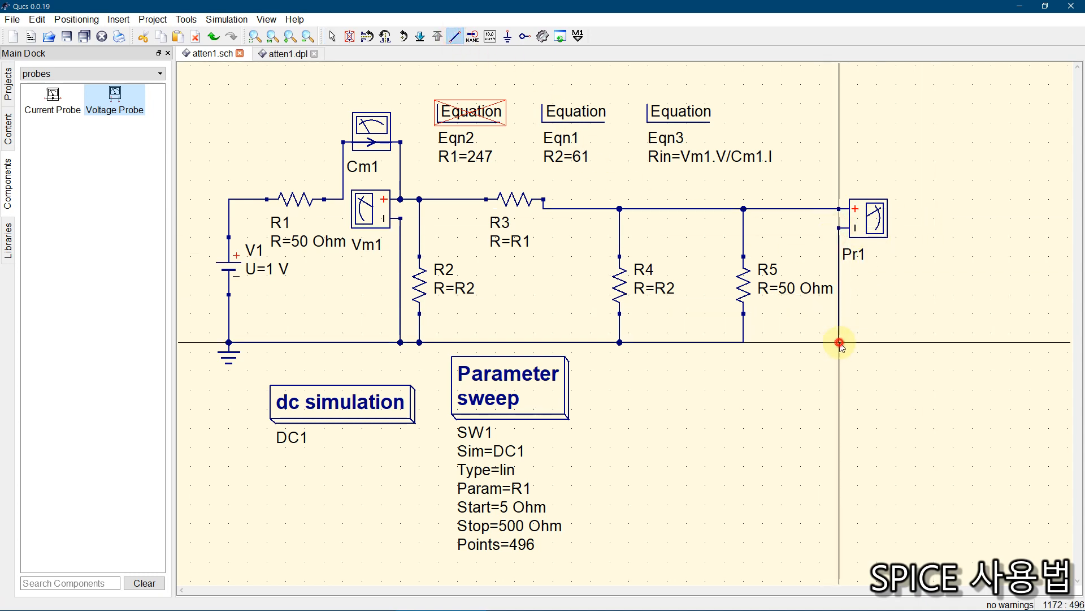
pyautogui.click(742, 344)
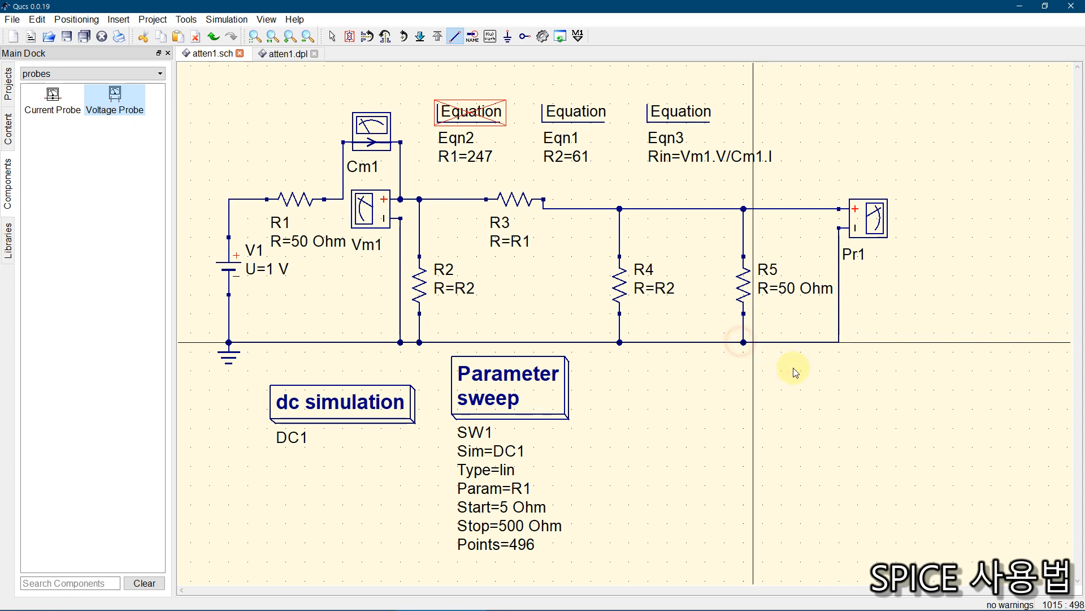
pyautogui.press('Escape')
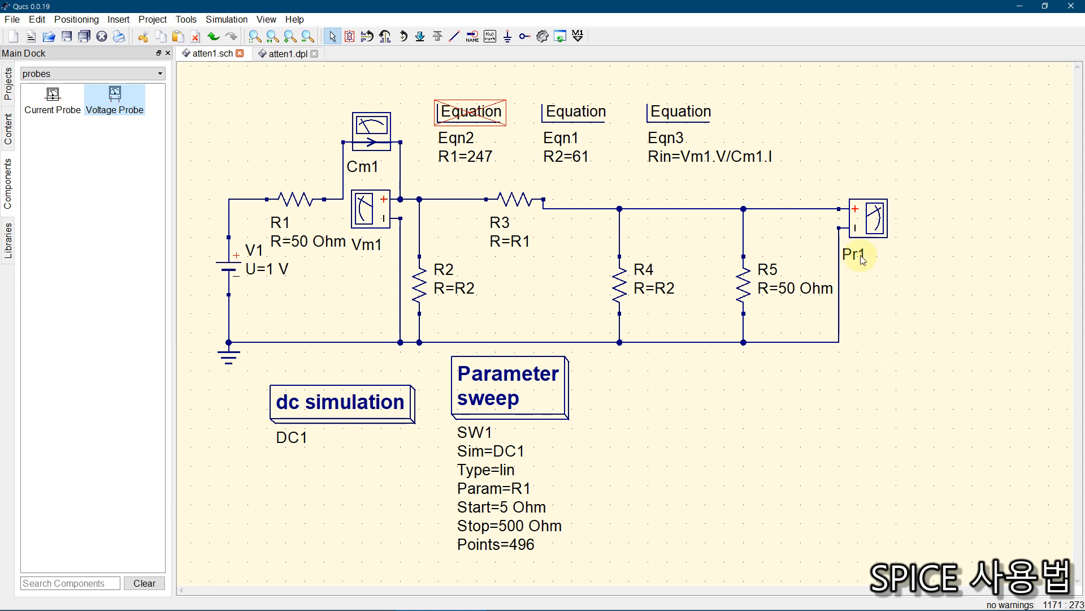
# Step: Rename voltage probe Pr1 across R5 as Vout
pyautogui.doubleClick(865, 225)
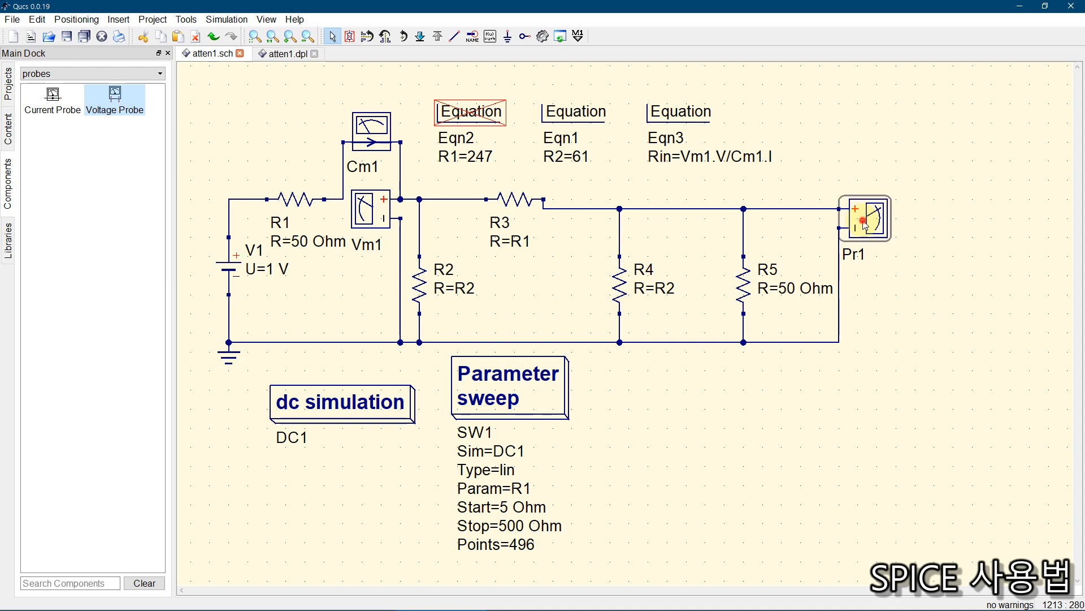
pyautogui.doubleClick(482, 235)
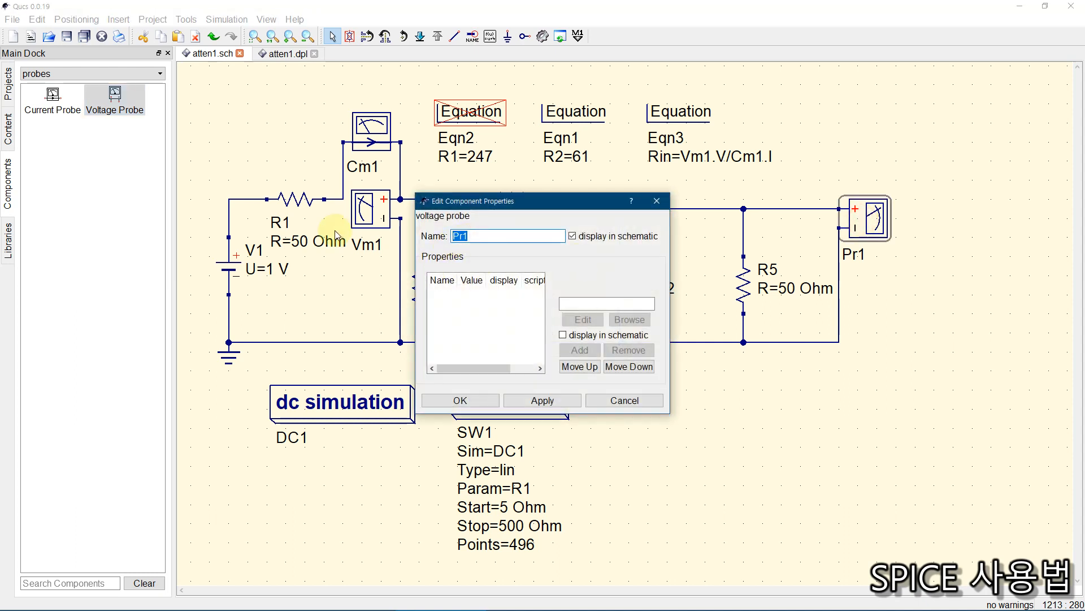
pyautogui.write('Vout')
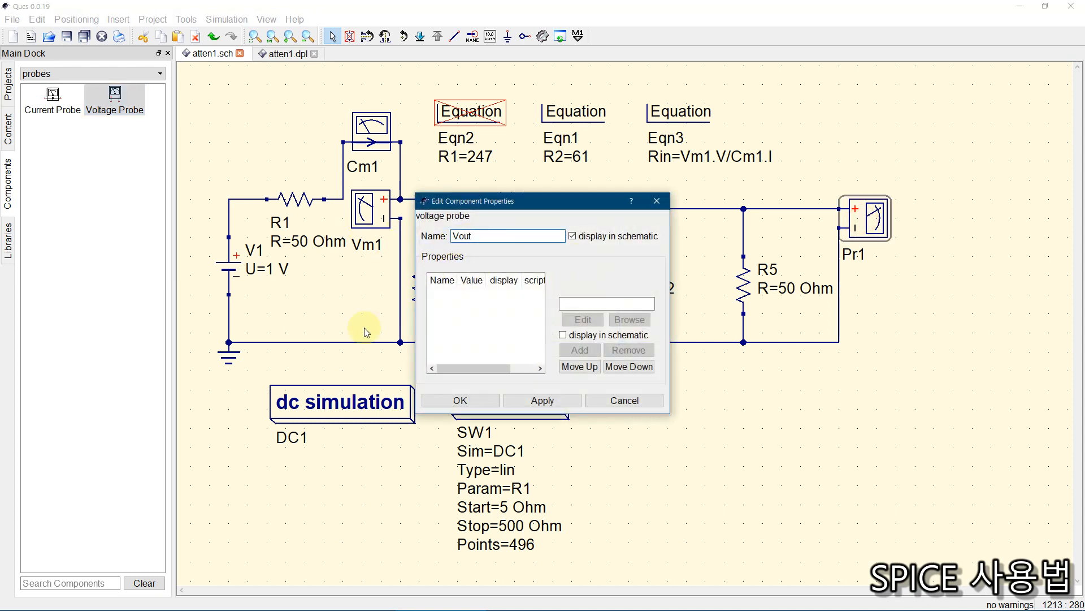
pyautogui.click(456, 398)
pyautogui.click(1011, 425)
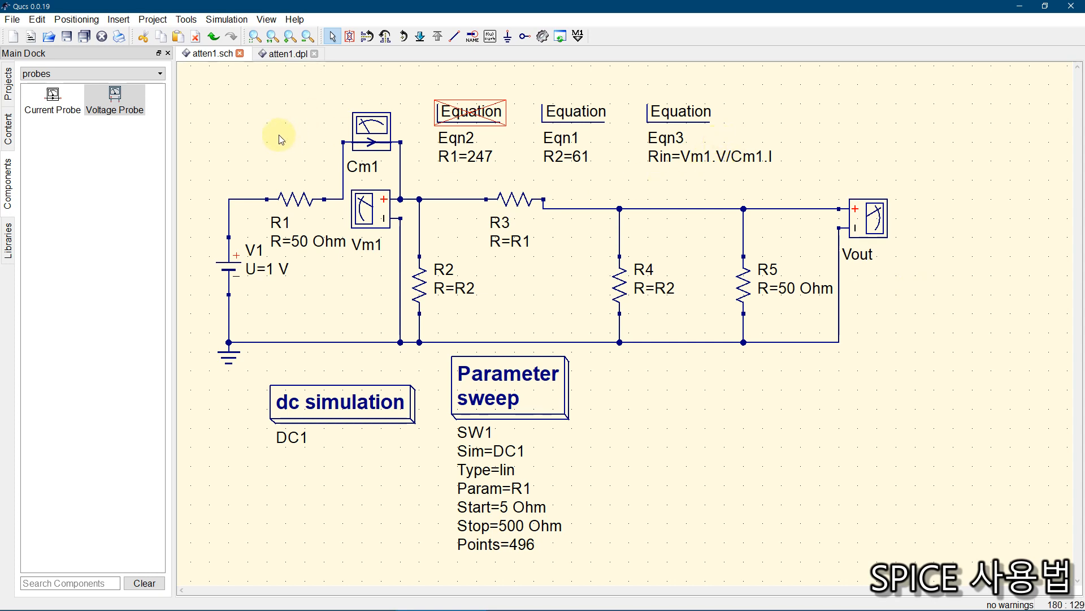
# Step: Bring up the empty area below the table in the atten1.dpl data display and list the available diagram types
pyautogui.click(282, 55)
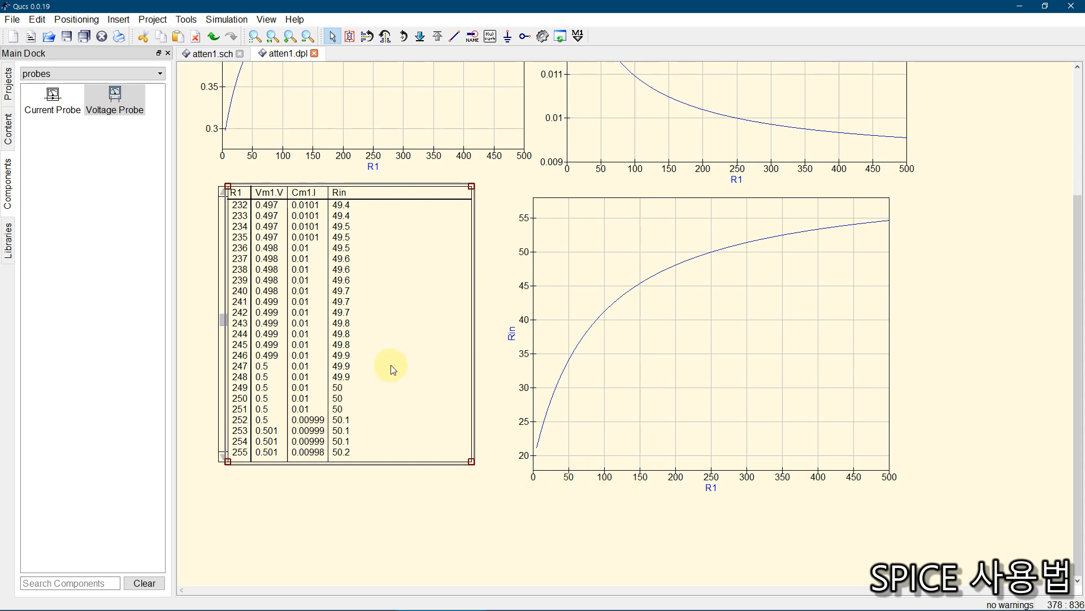
pyautogui.scroll(6, 394, 369)
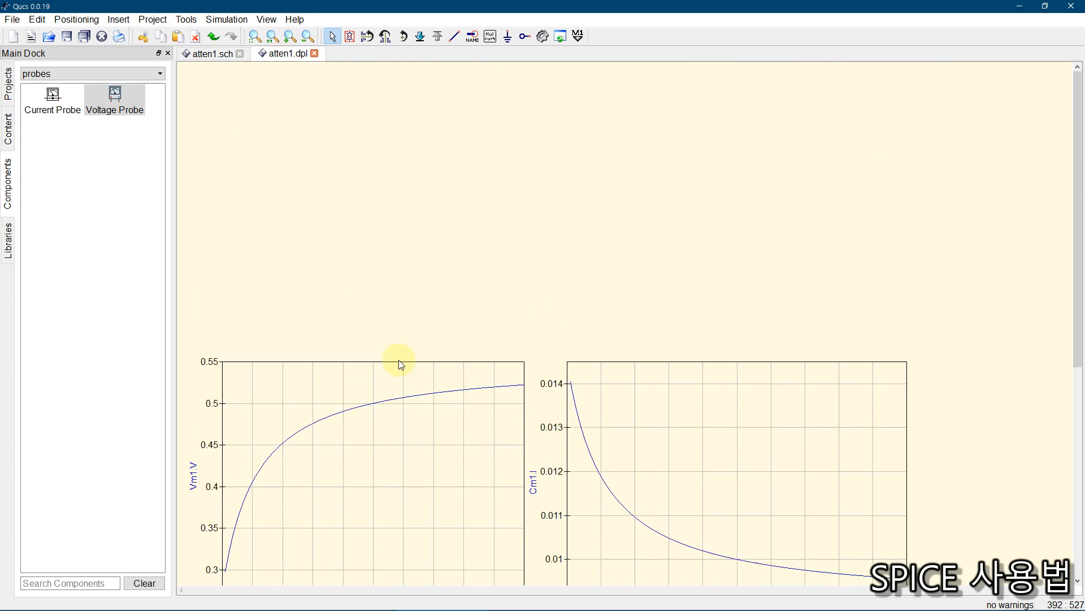
pyautogui.scroll(2, 398, 362)
pyautogui.scroll(-10, 398, 362)
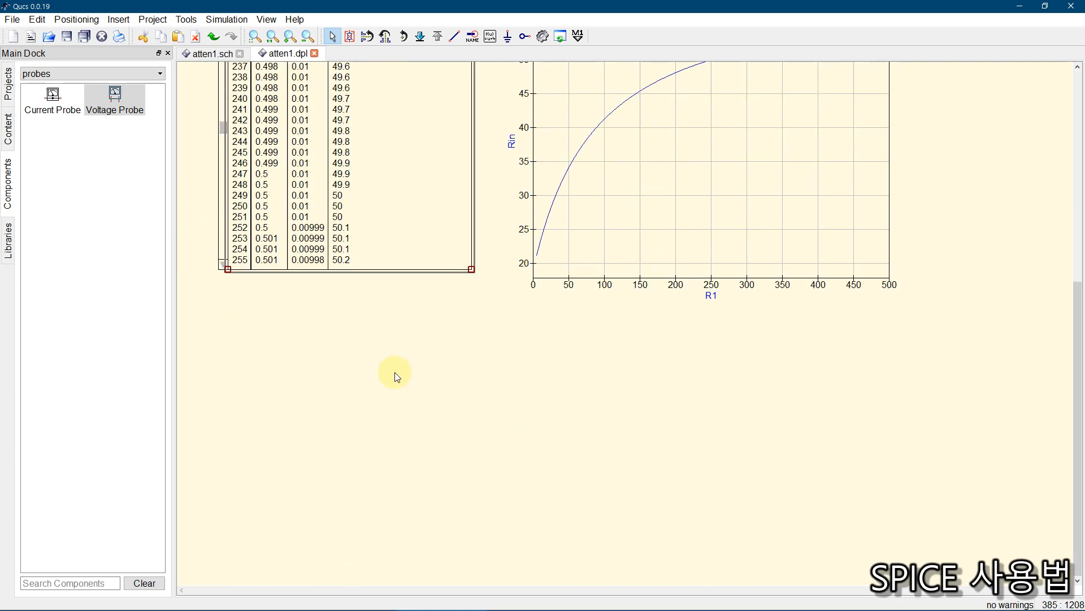
pyautogui.scroll(-2, 395, 372)
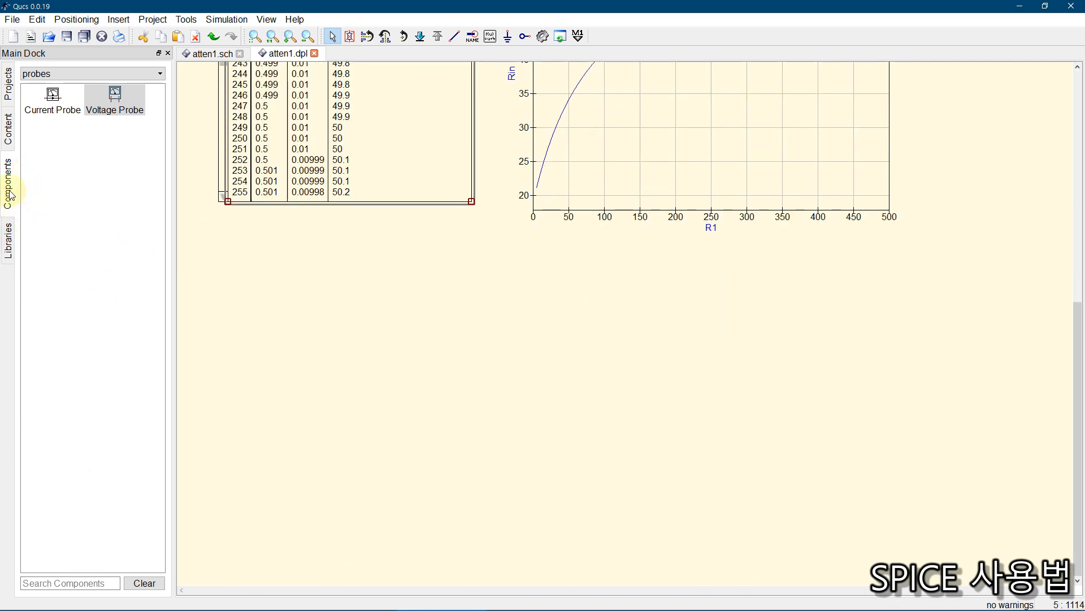
pyautogui.click(116, 75)
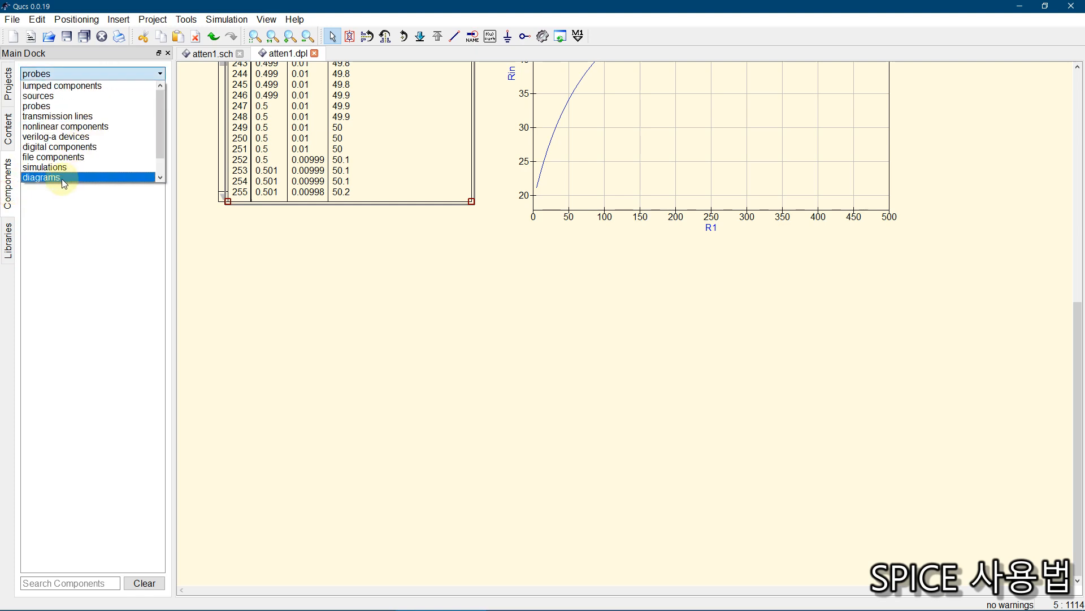
pyautogui.click(54, 177)
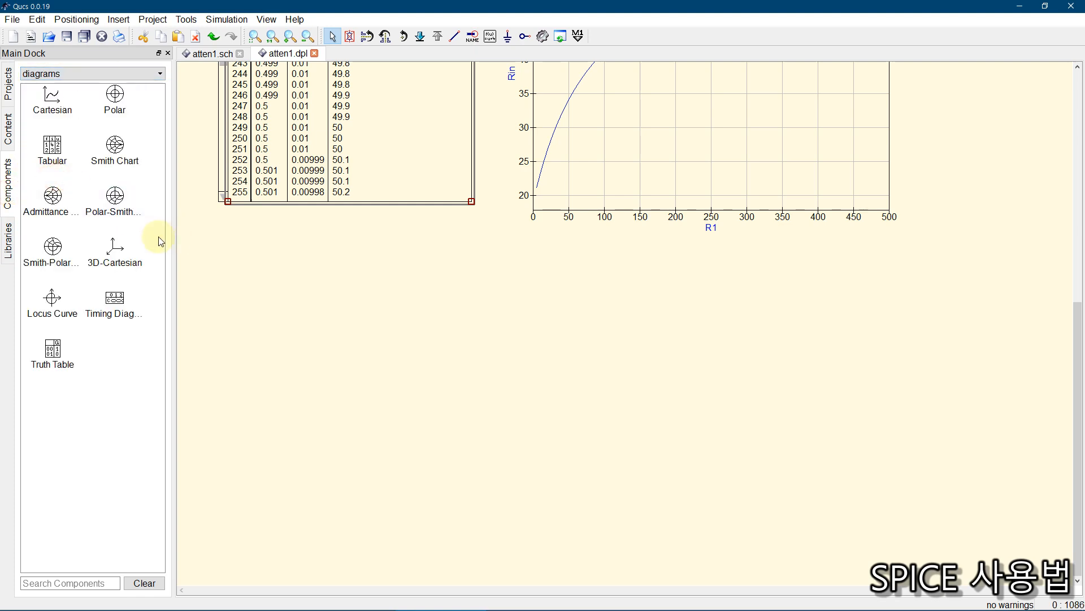
pyautogui.click(53, 110)
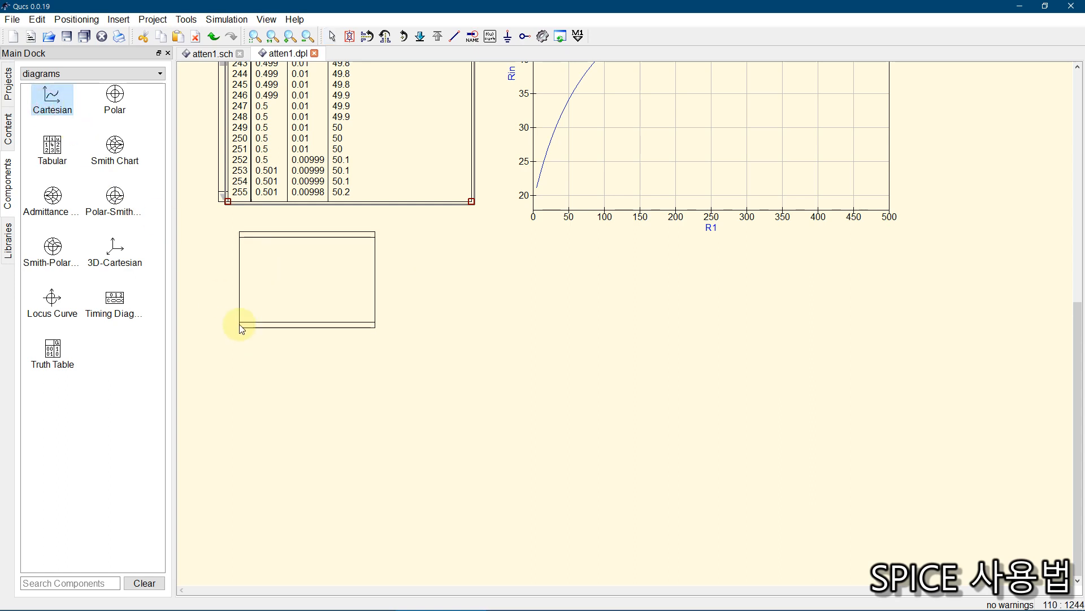
pyautogui.click(224, 332)
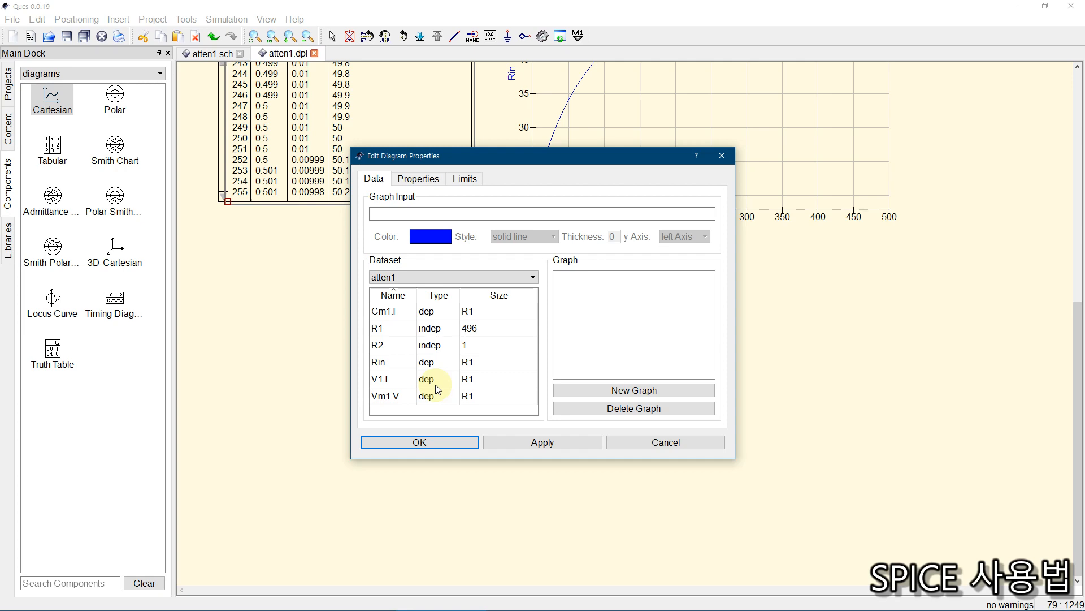
pyautogui.click(667, 442)
pyautogui.click(210, 54)
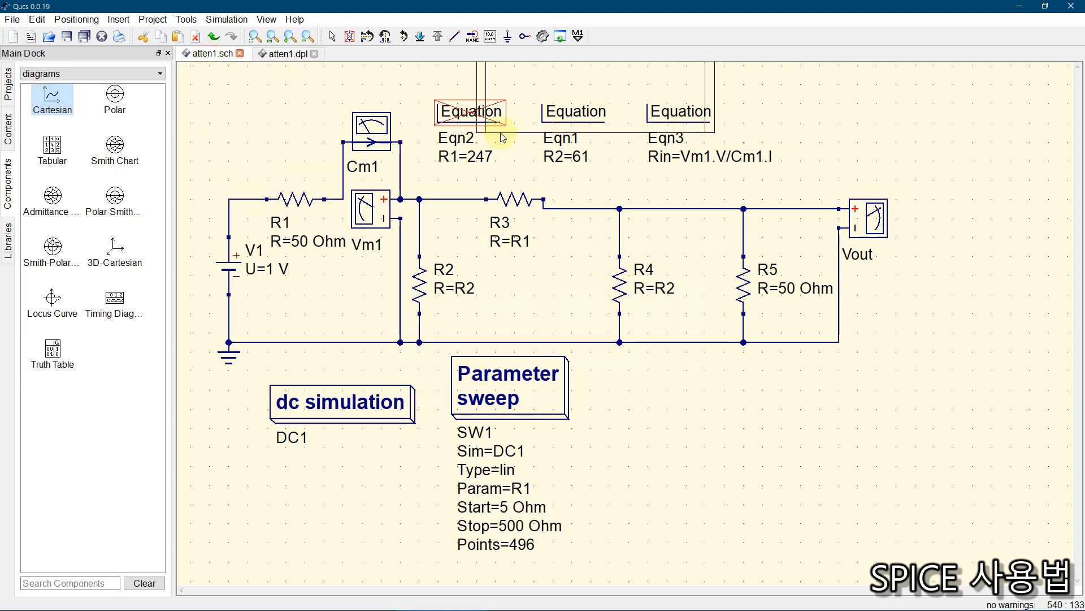
pyautogui.press('Escape')
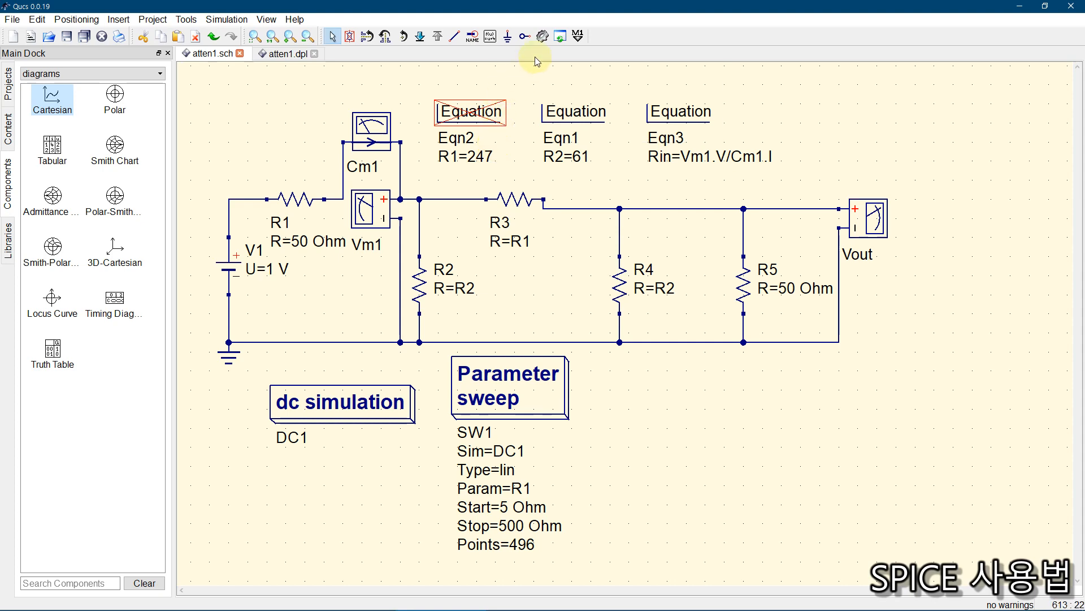
# Step: Rerun the simulation of the schematic and place a new Cartesian diagram below the results table
pyautogui.click(542, 36)
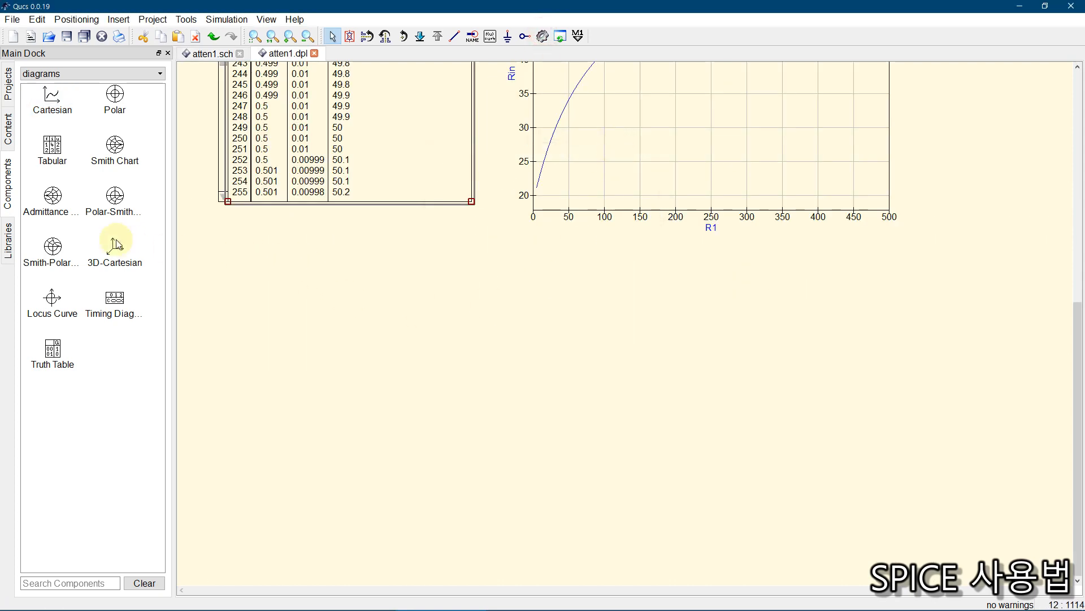
pyautogui.click(50, 96)
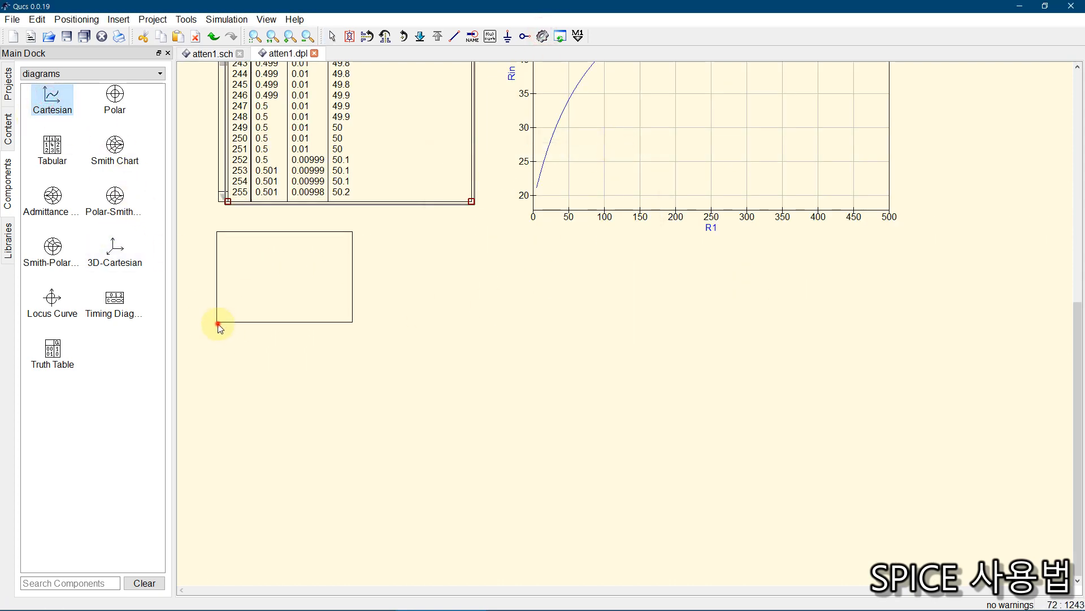
pyautogui.click(215, 322)
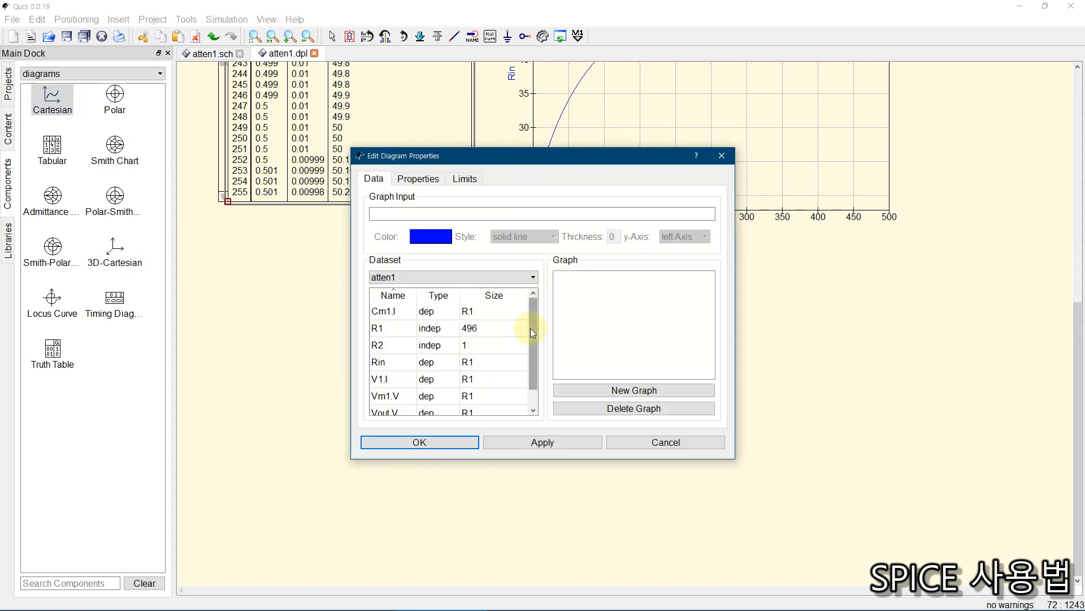
# Step: Plot Vout.V from the atten1 dataset in the new diagram and enlarge the diagram to more than double its size
pyautogui.moveTo(530, 328); pyautogui.dragTo(534, 358)
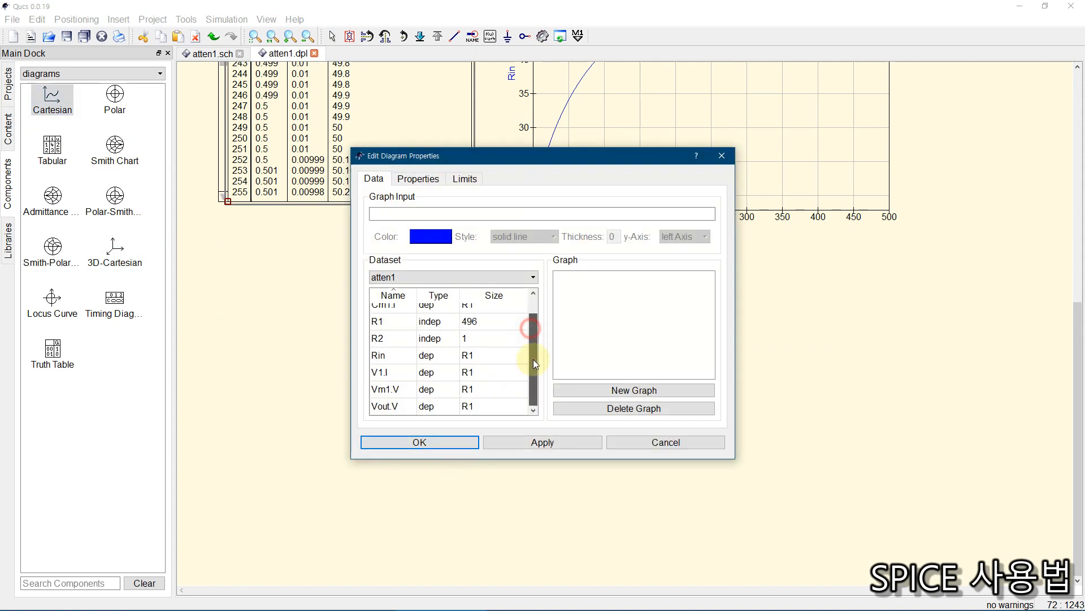
pyautogui.click(396, 409)
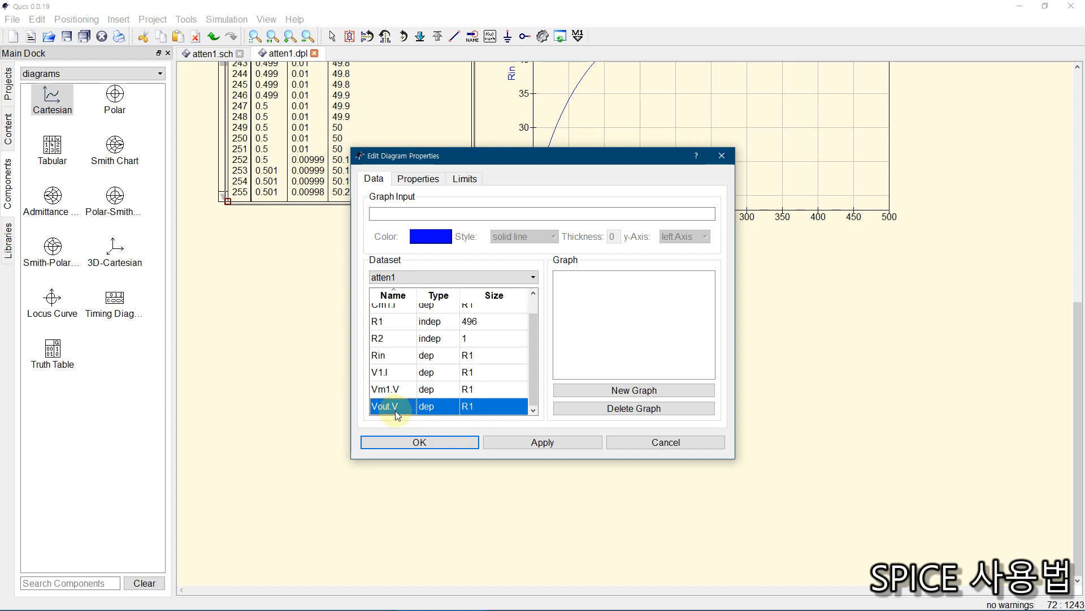
pyautogui.doubleClick(397, 409)
pyautogui.click(405, 441)
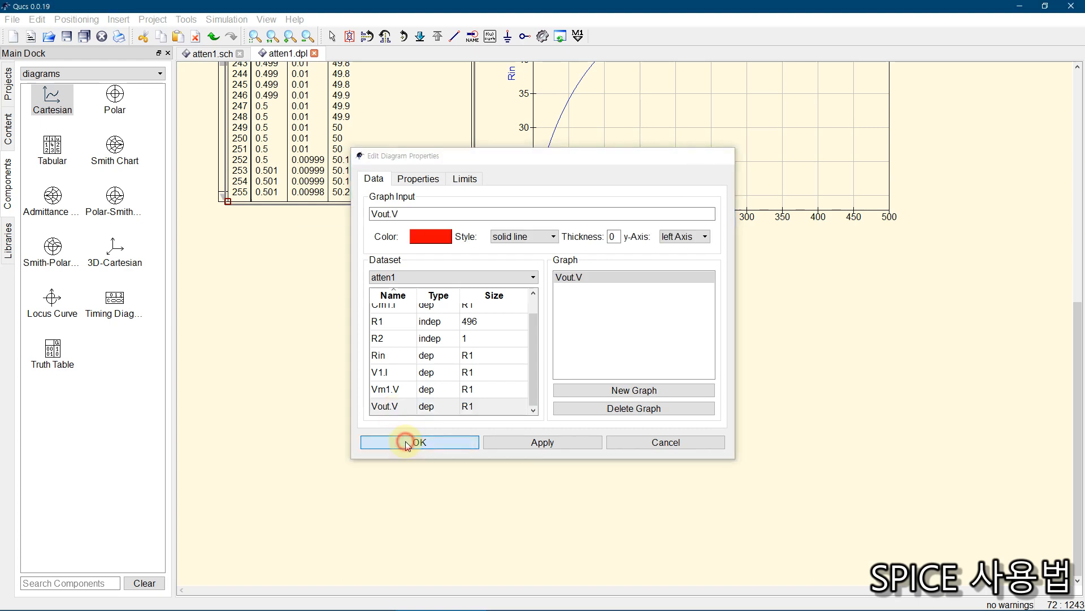
pyautogui.press('Escape')
pyautogui.click(303, 277)
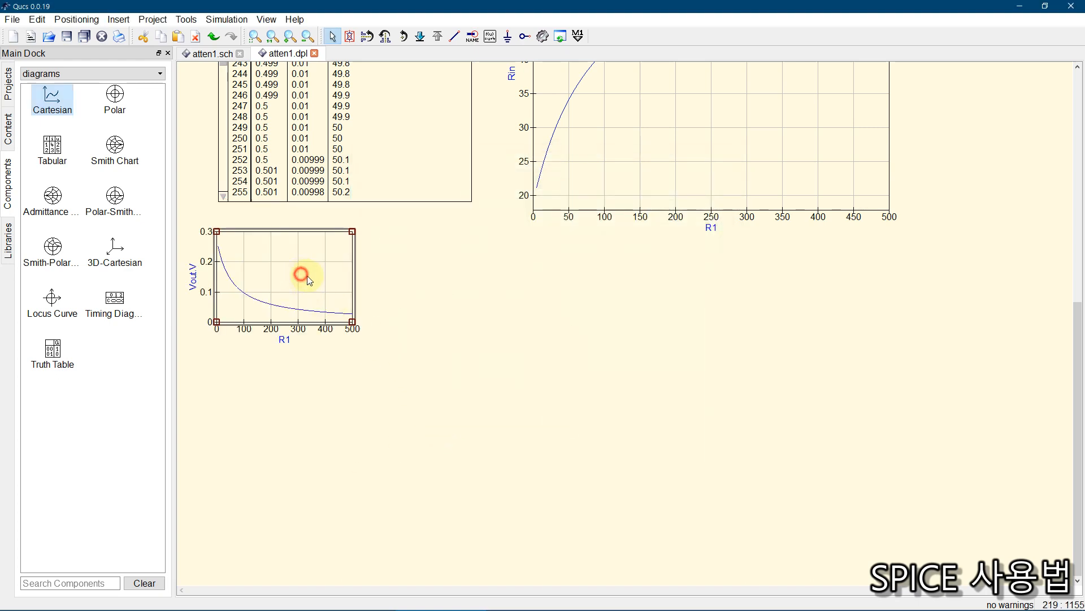
pyautogui.moveTo(352, 321); pyautogui.dragTo(551, 527)
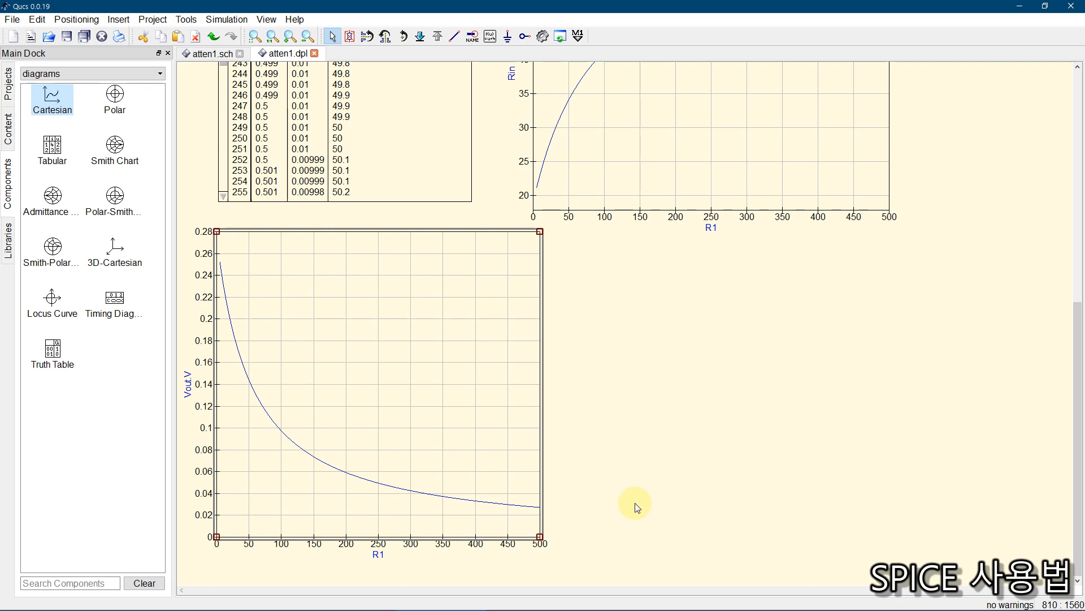
# Step: Change the sweep parameter of SW1 in the atten1.sch schematic to R2
pyautogui.click(212, 53)
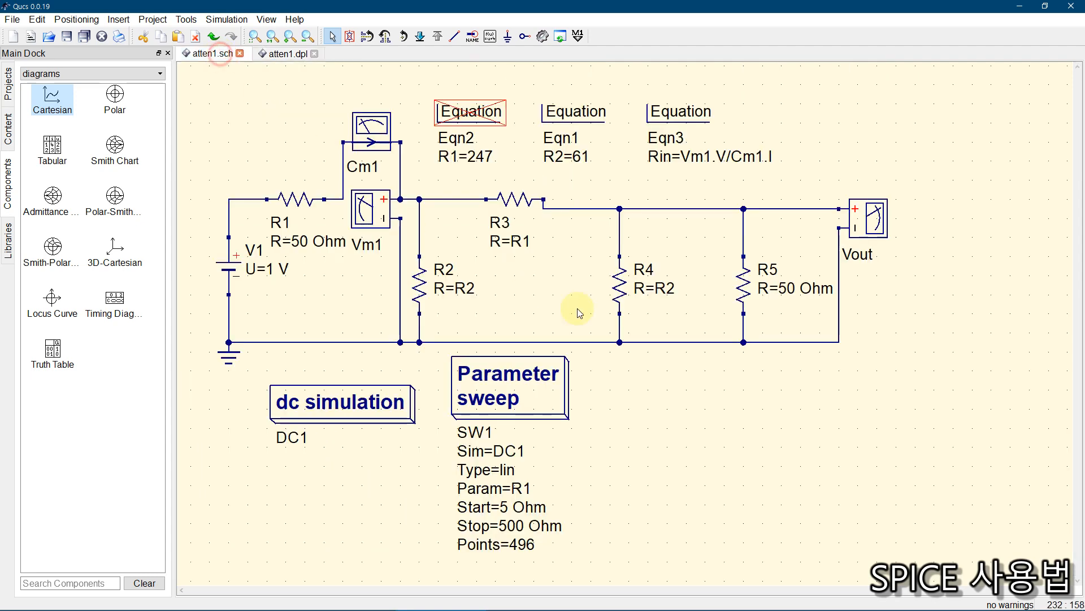
pyautogui.doubleClick(505, 390)
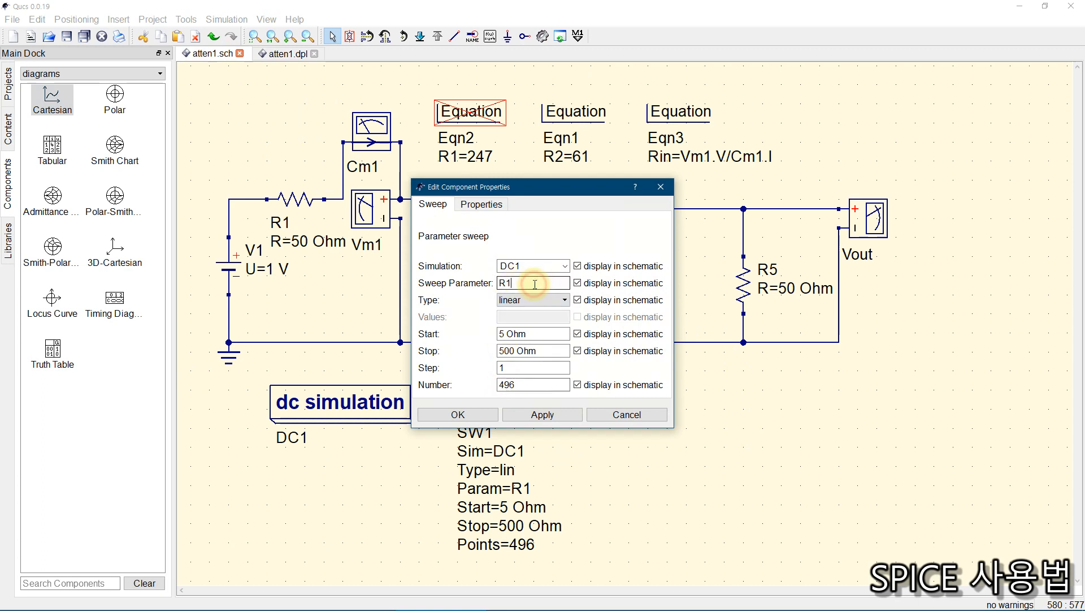
pyautogui.write('2')
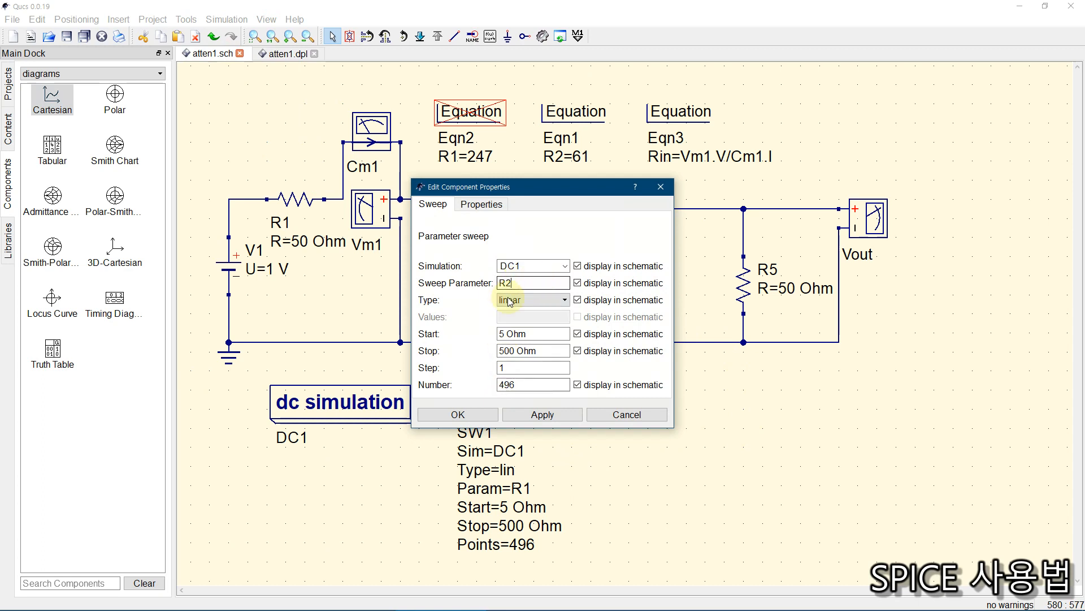
pyautogui.click(457, 414)
pyautogui.click(746, 514)
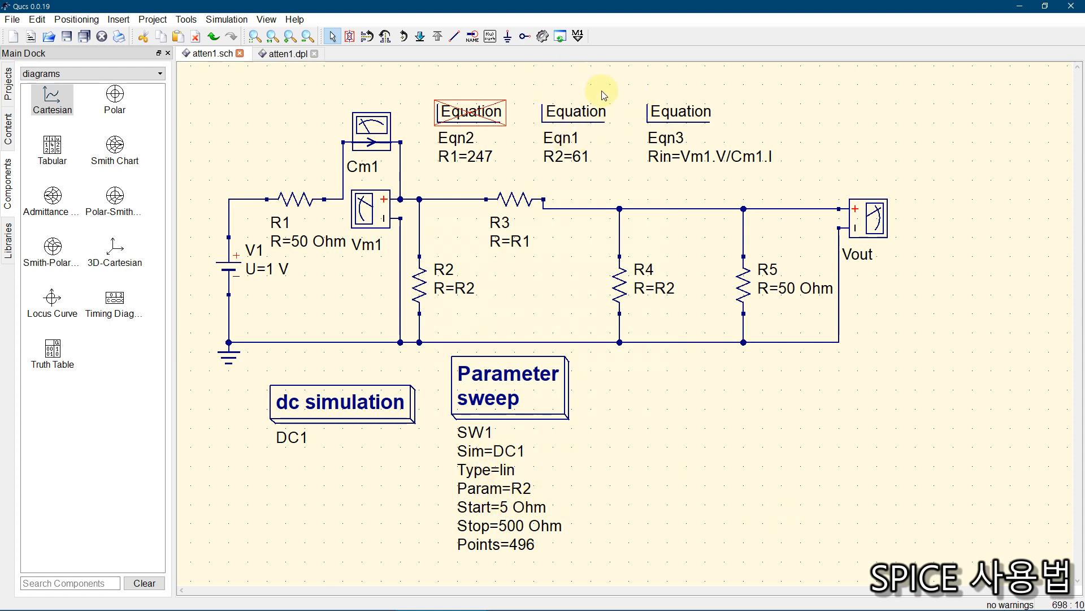
# Step: Deactivate equation Eqn1 that fixes R2=61 and reactivate equation Eqn2 with R1=247
pyautogui.click(576, 116)
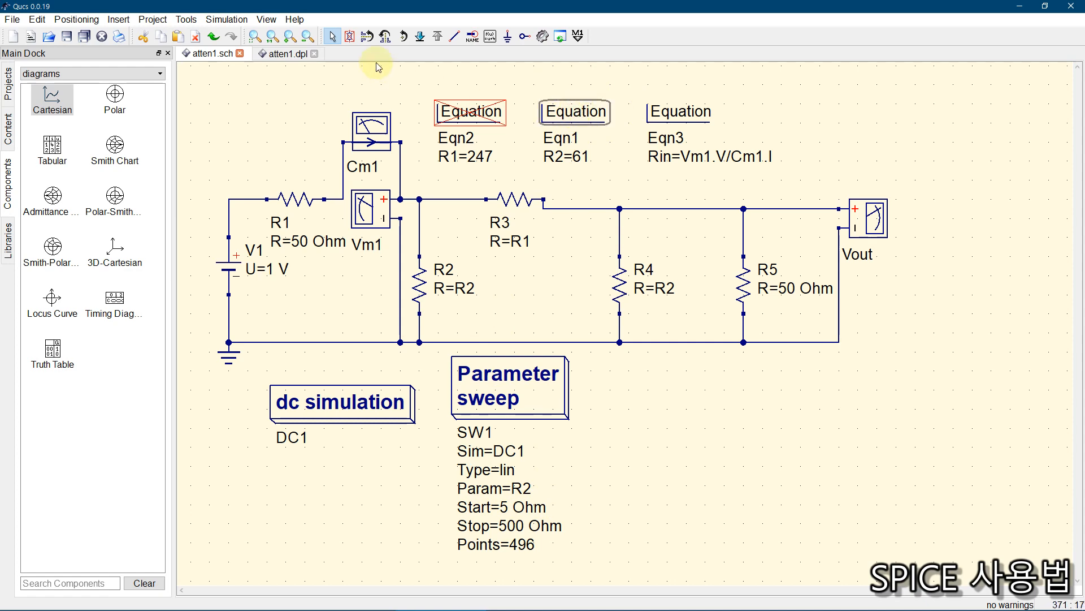
pyautogui.click(351, 37)
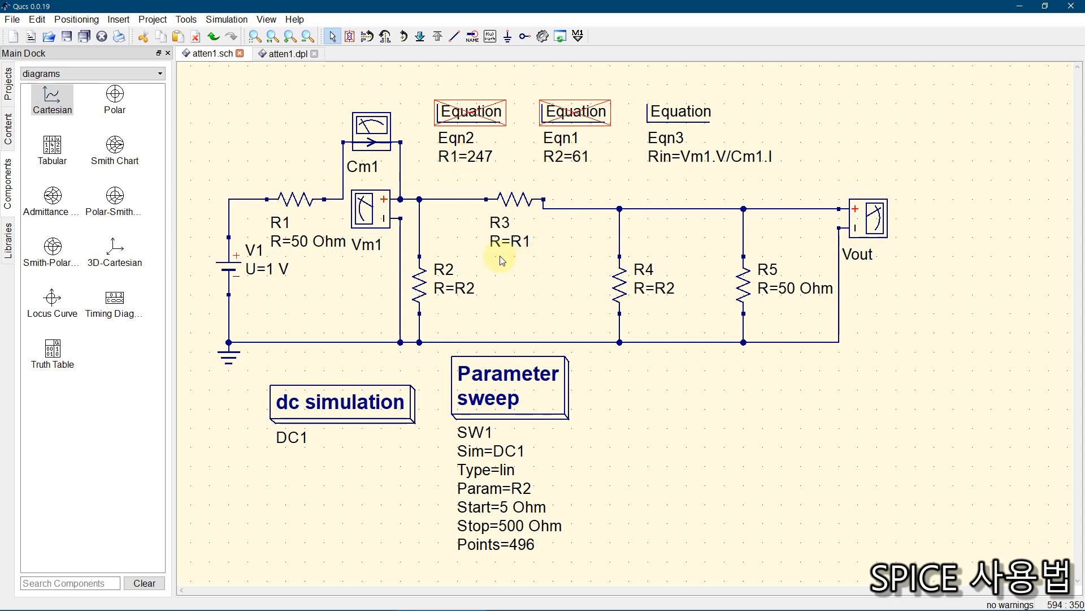
pyautogui.click(459, 117)
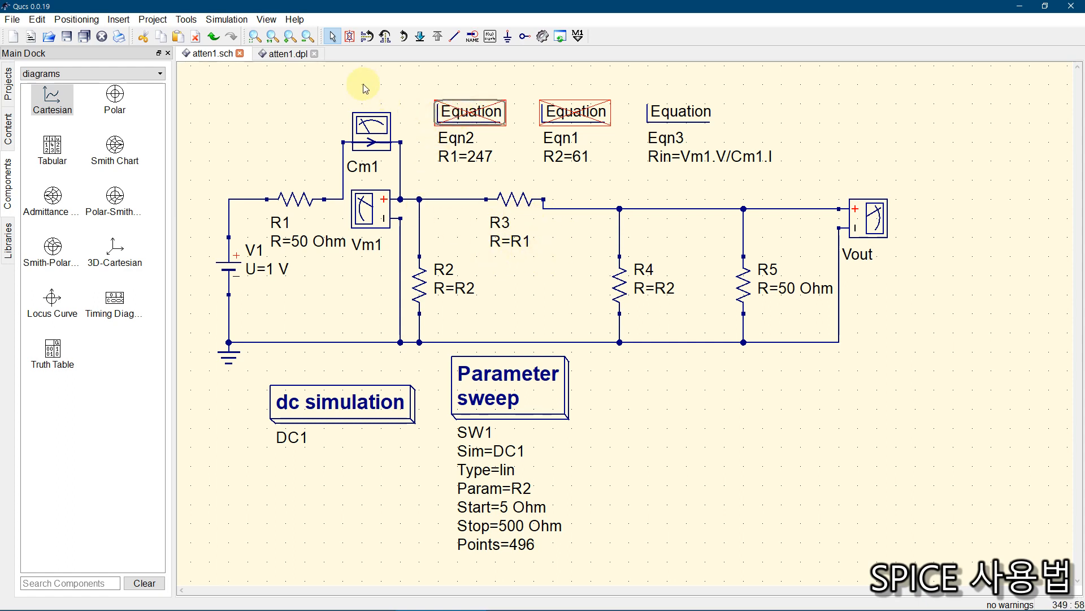
pyautogui.click(351, 37)
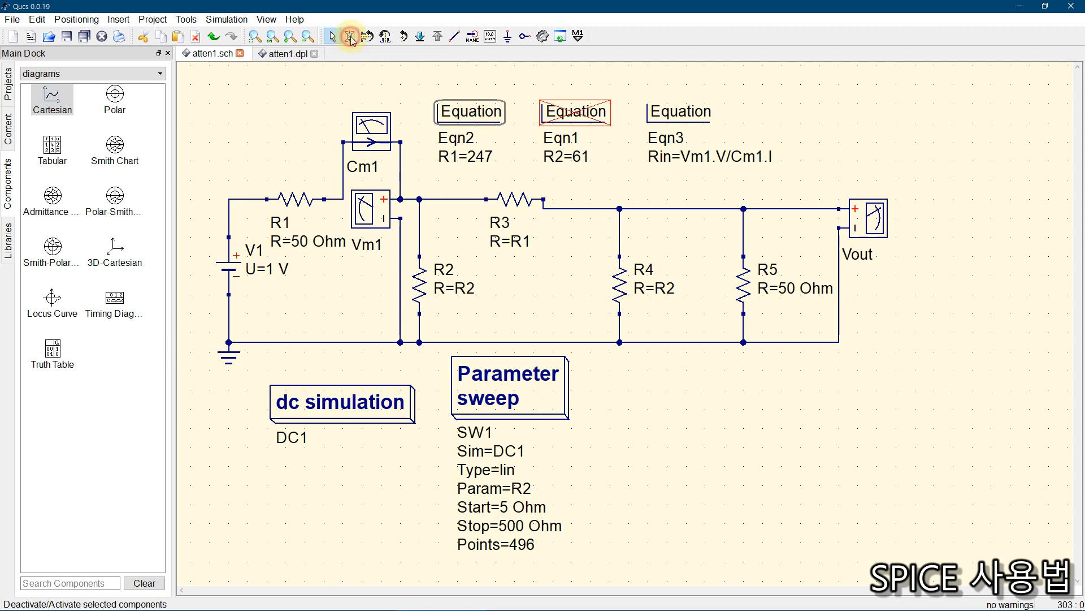
pyautogui.click(408, 85)
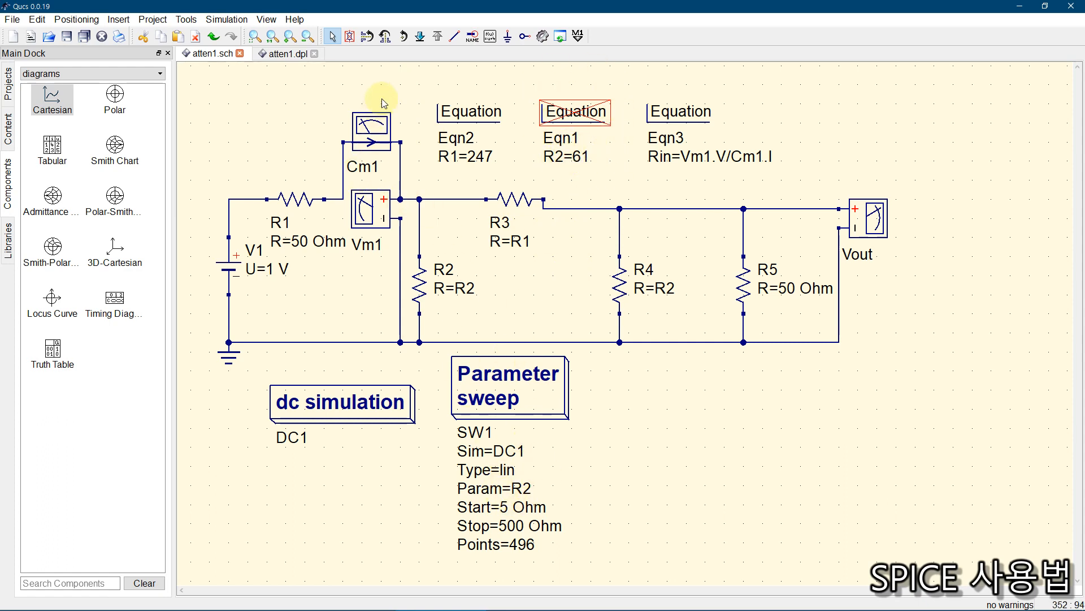
# Step: Simulate the R2 sweep and review the Vm1.V, Cm1.I, Rin and Vout.V curves against R2
pyautogui.click(544, 39)
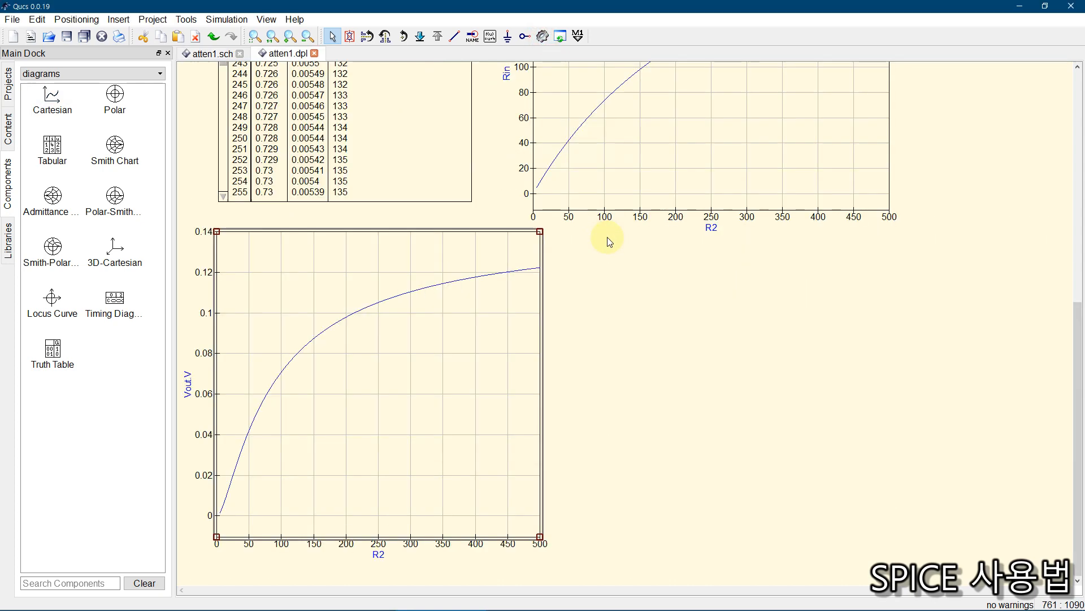
pyautogui.scroll(8, 682, 384)
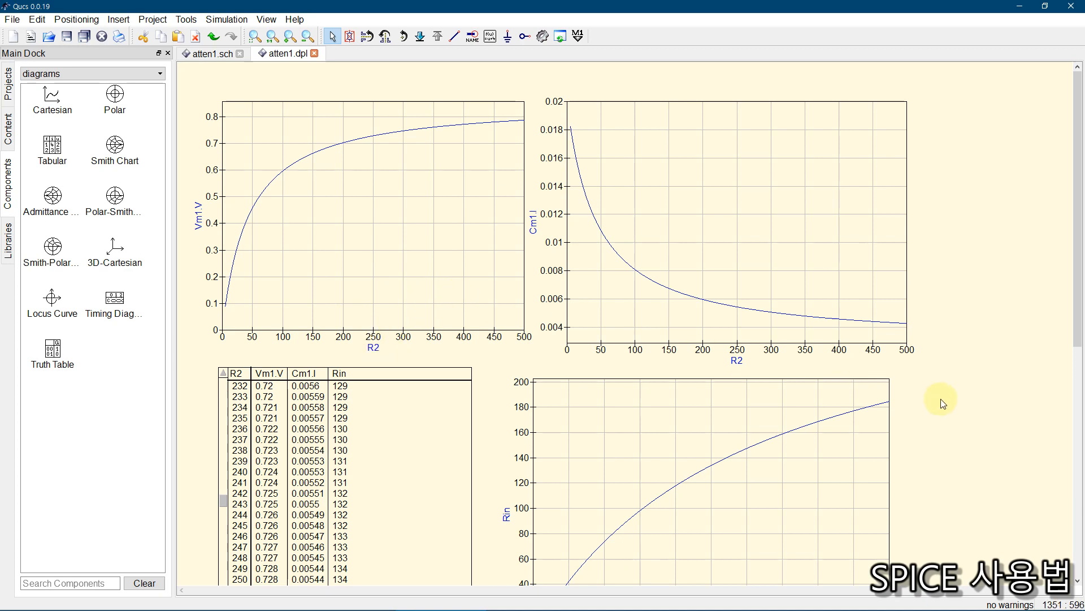
pyautogui.scroll(-5, 941, 399)
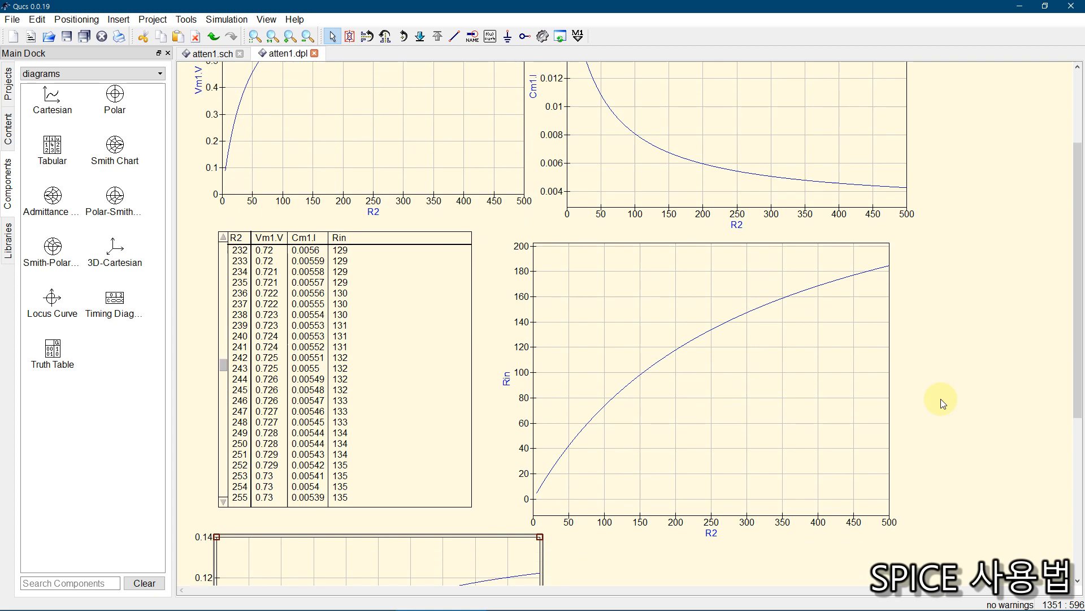
pyautogui.scroll(-2, 904, 413)
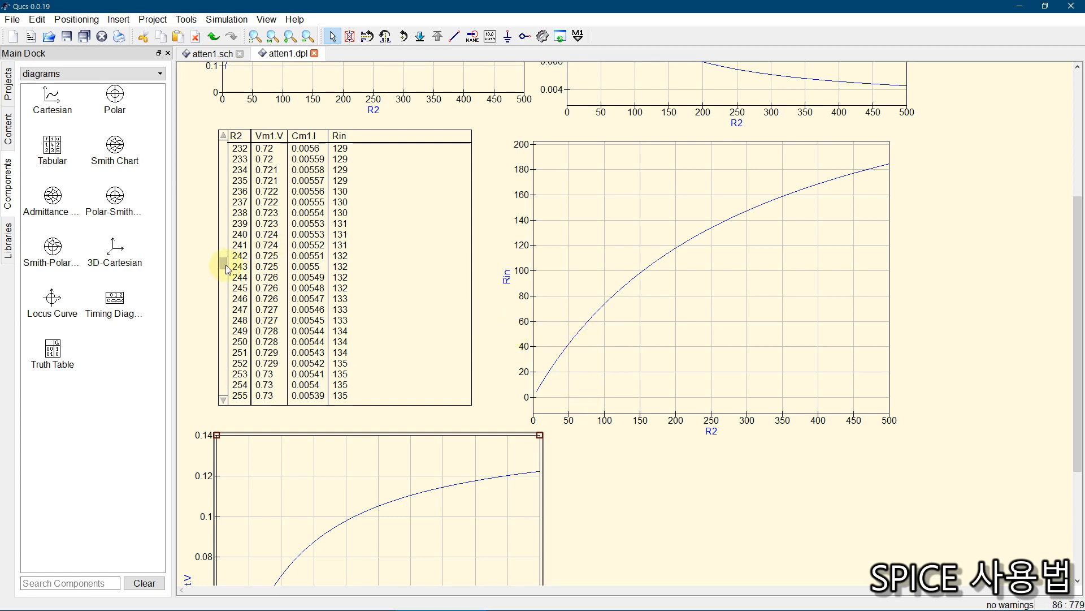
# Step: Browse the results table back to the rows around R2 = 61 to examine the input resistance Rin
pyautogui.moveTo(223, 262); pyautogui.dragTo(222, 254)
pyautogui.scroll(5, 221, 229)
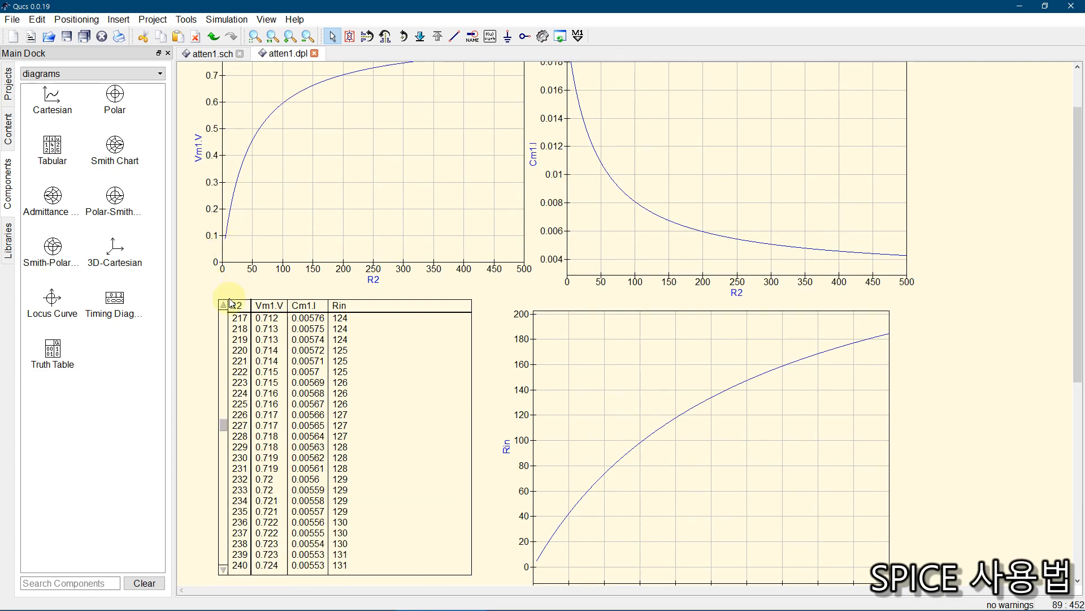
pyautogui.click(223, 353)
pyautogui.click(224, 348)
pyautogui.click(224, 342)
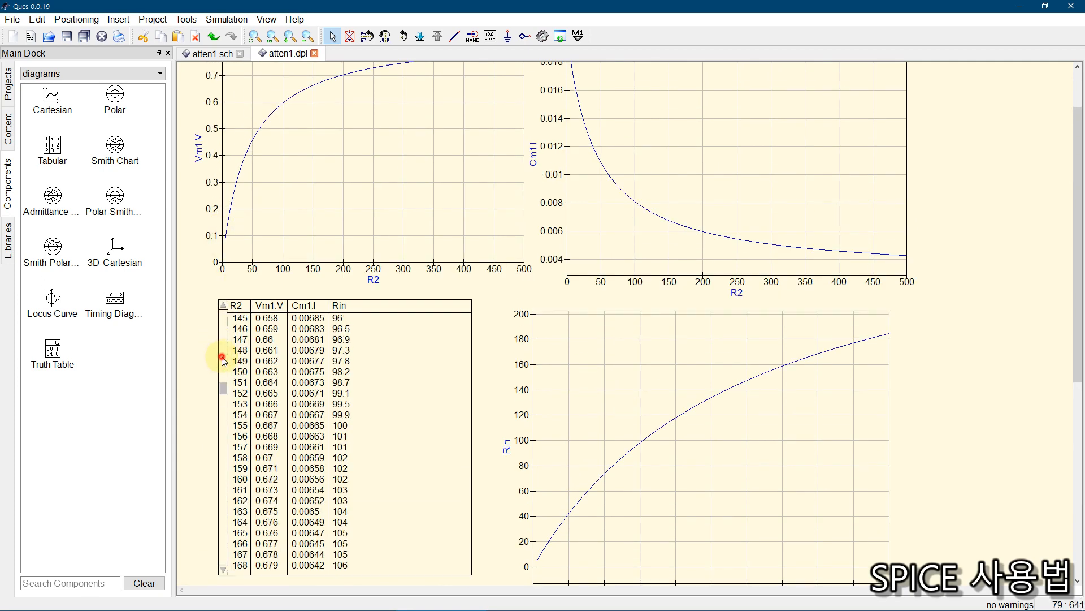
pyautogui.click(223, 333)
pyautogui.click(223, 335)
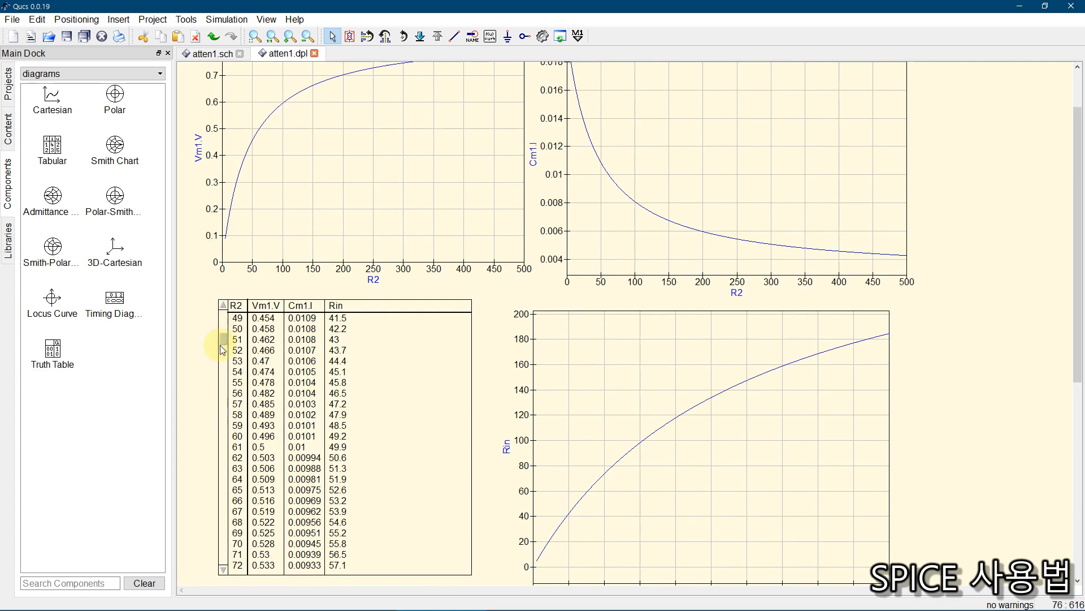